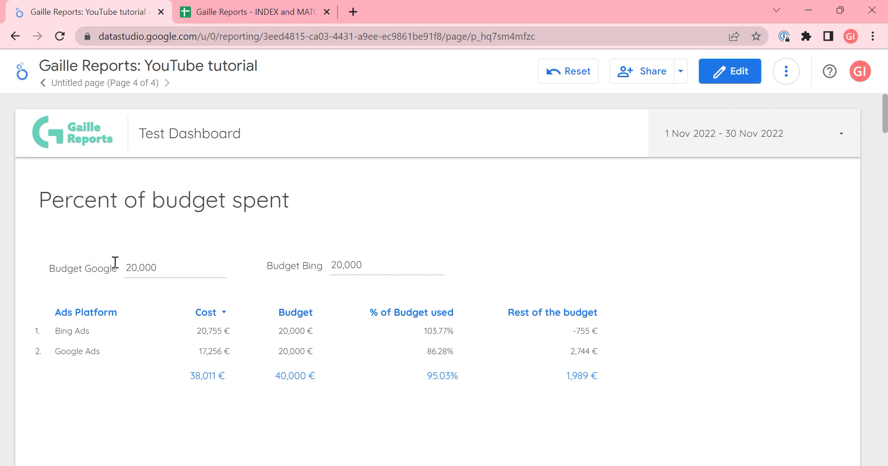
- Set the Budget Bing value to 21,000 and open the report for editing
{"action": "triple_click", "coordinate": [72, 273]}
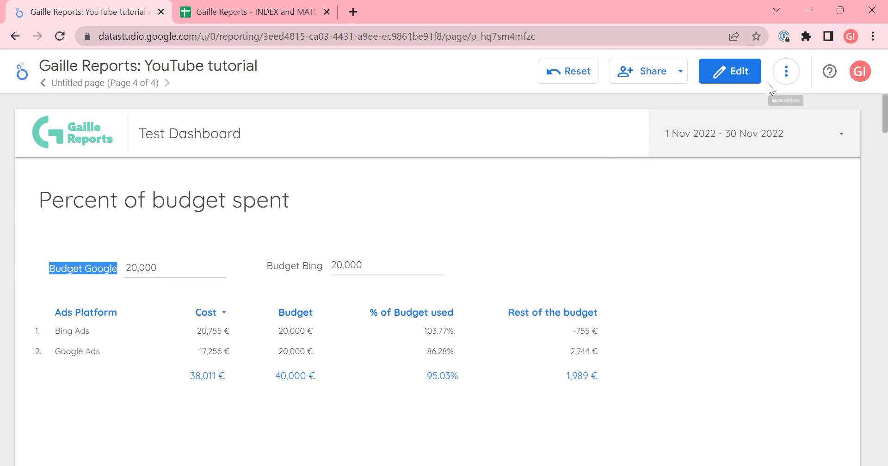
{"action": "left_click", "coordinate": [174, 263]}
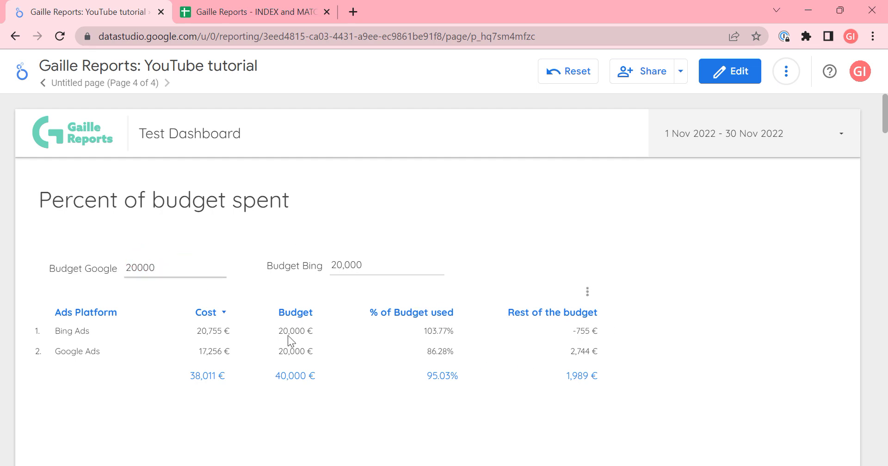
{"action": "left_click", "coordinate": [115, 321]}
{"action": "left_click_drag", "start_coordinate": [199, 332], "coordinate": [290, 333]}
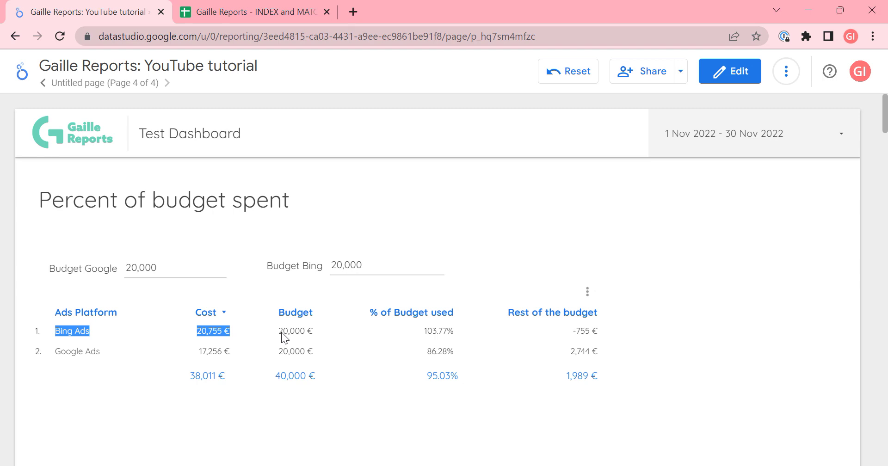
{"action": "left_click", "coordinate": [342, 265]}
{"action": "left_click_drag", "start_coordinate": [341, 265], "coordinate": [334, 267]}
{"action": "type", "text": "1"}
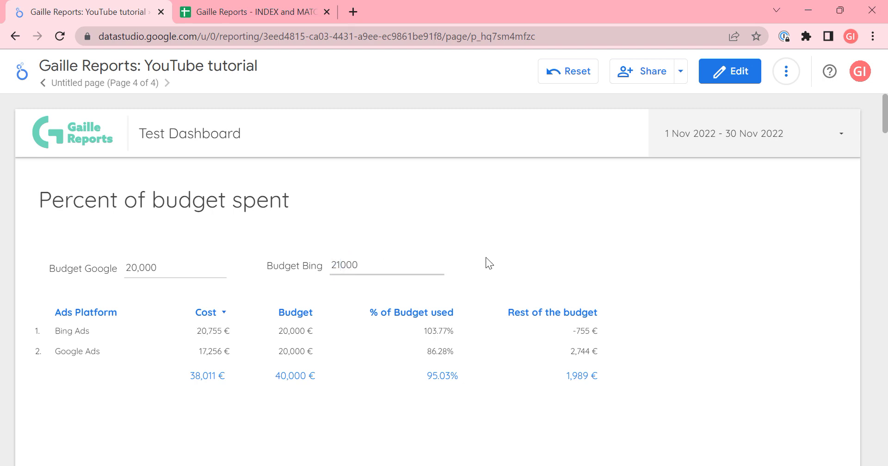
{"action": "key", "text": "Return"}
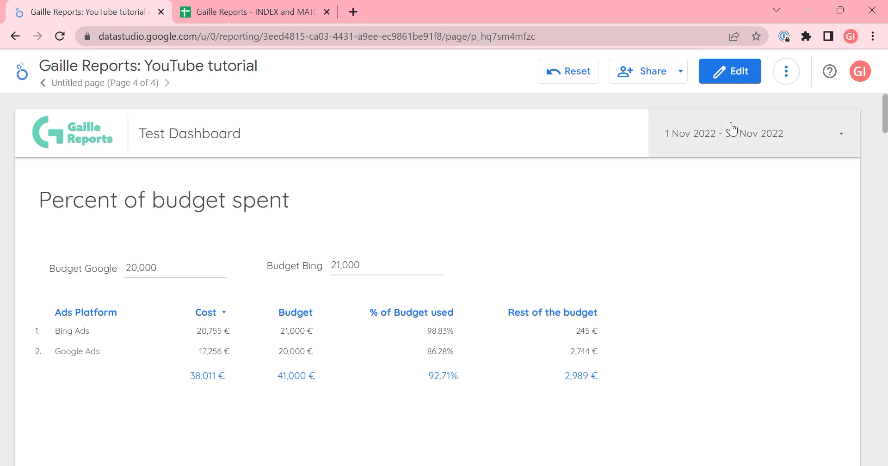
{"action": "left_click", "coordinate": [701, 78]}
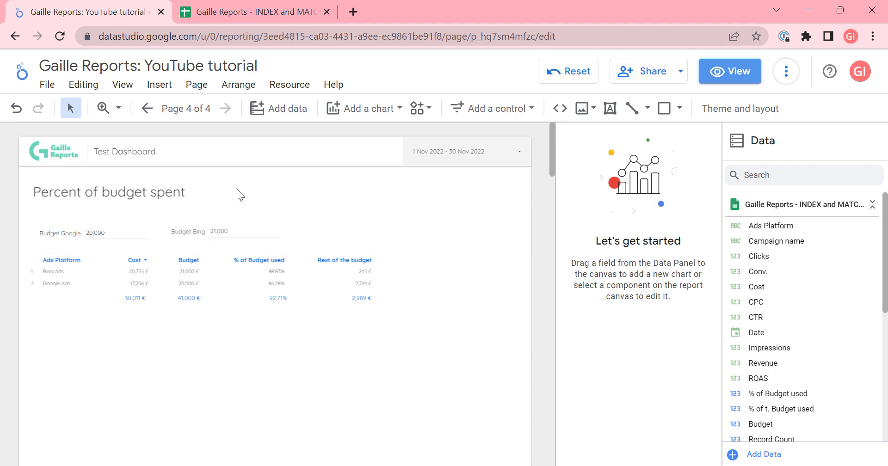
- Switch to the Google Sheets data spreadsheet and add filters to the header row of the GDS Total Ads sheet
{"action": "left_click", "coordinate": [297, 10]}
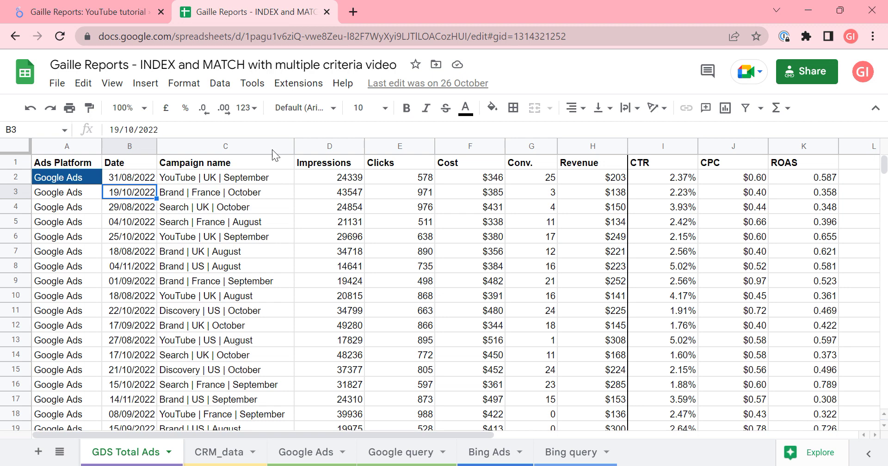
{"action": "left_click", "coordinate": [280, 227]}
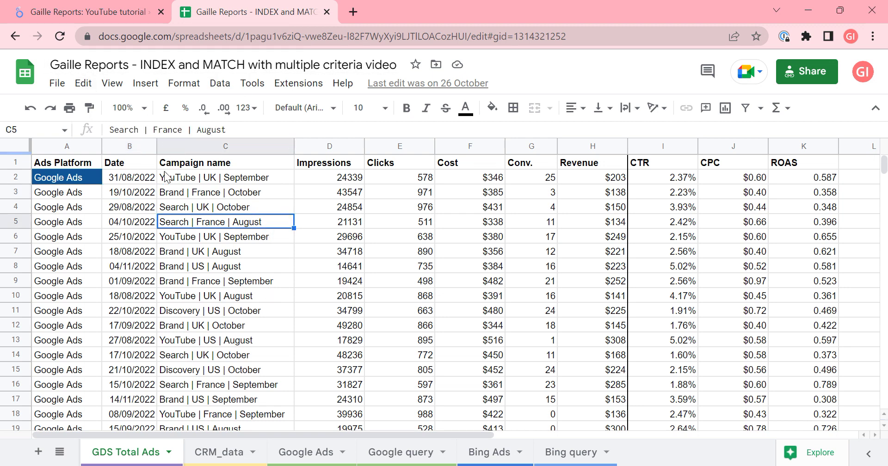
{"action": "left_click", "coordinate": [60, 147]}
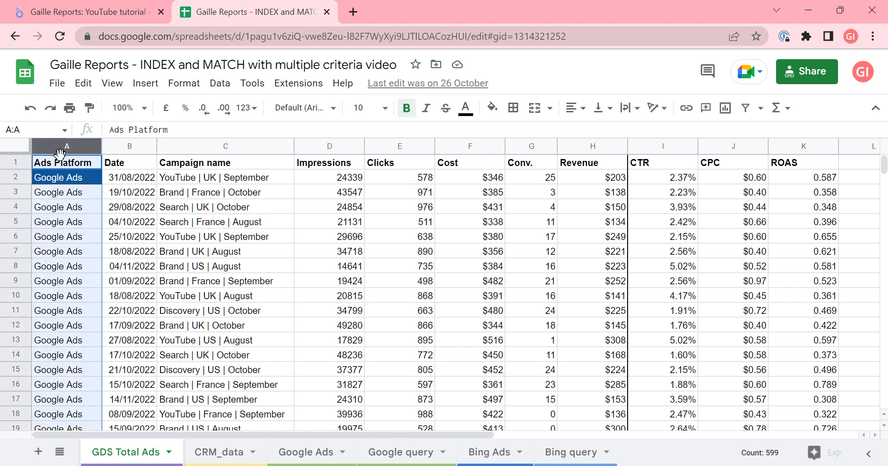
{"action": "left_click", "coordinate": [83, 162]}
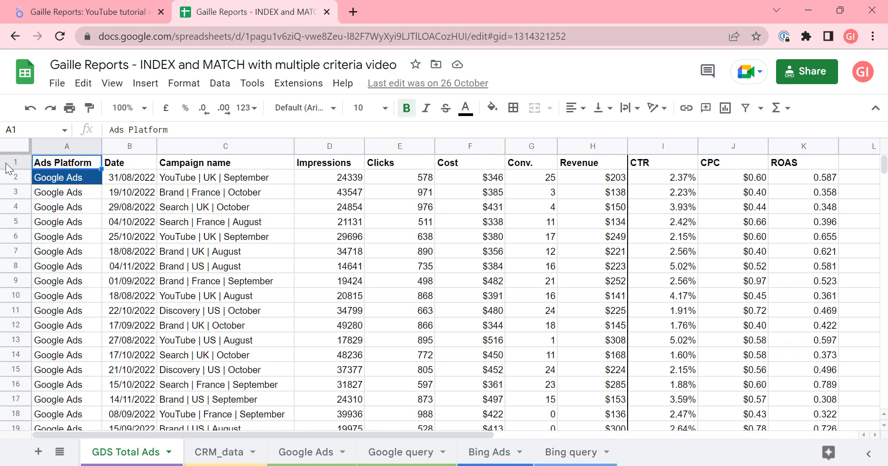
{"action": "left_click", "coordinate": [14, 163]}
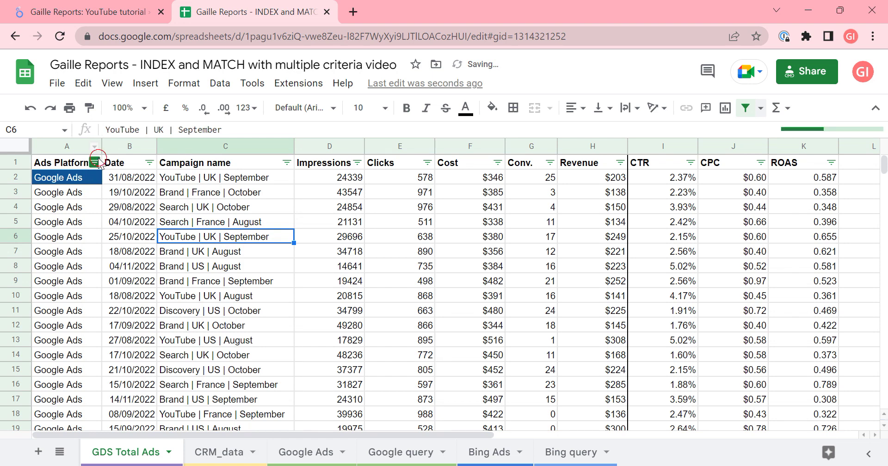
- Examine the Ads Platform filter values and the Date and Cost columns in the GDS Total Ads sheet
{"action": "left_click", "coordinate": [94, 162]}
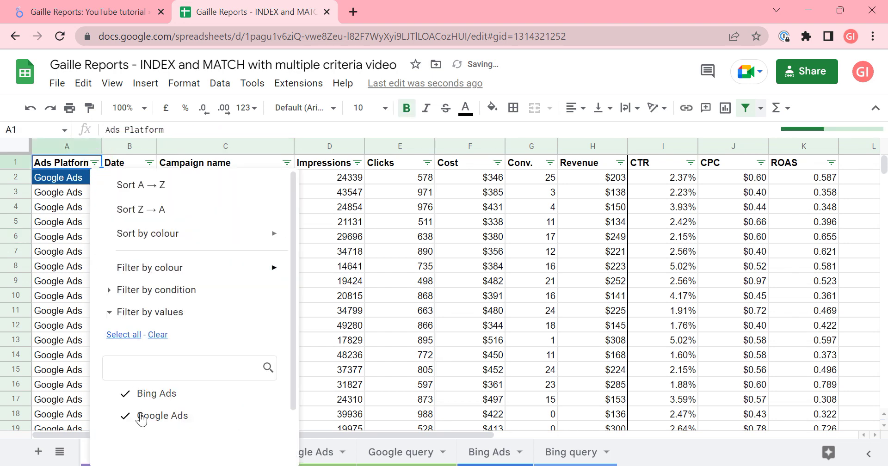
{"action": "left_click", "coordinate": [139, 393]}
{"action": "left_click", "coordinate": [416, 296]}
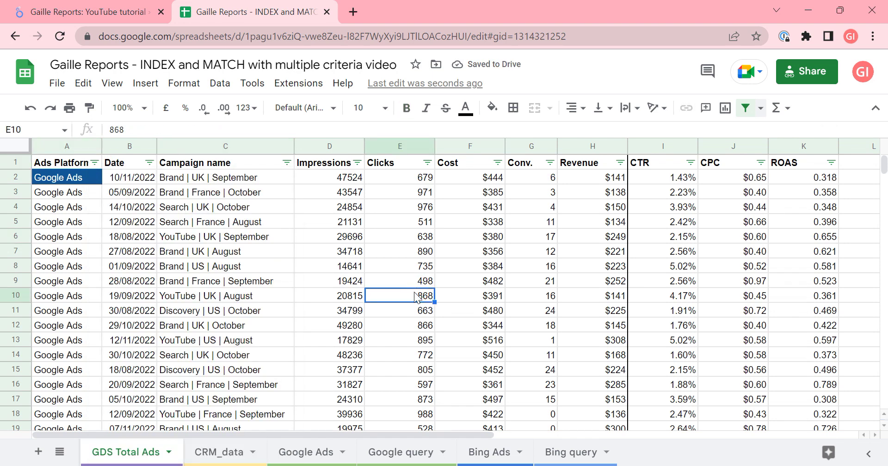
{"action": "left_click_drag", "start_coordinate": [128, 178], "coordinate": [149, 291]}
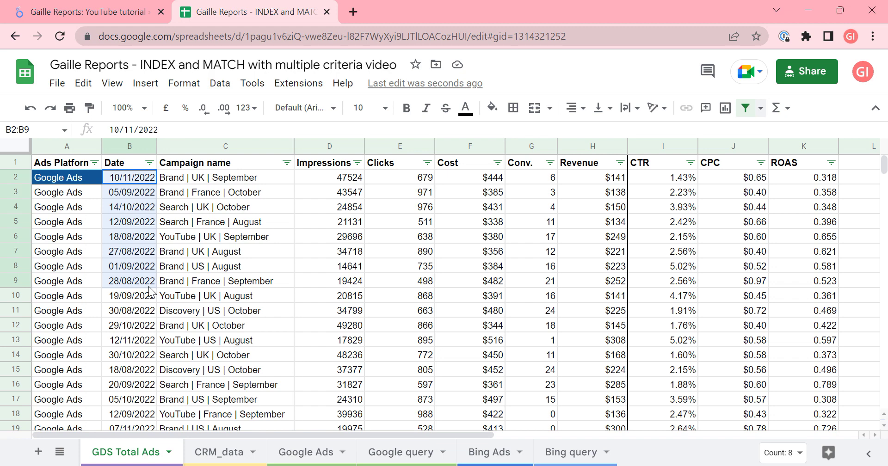
{"action": "left_click", "coordinate": [484, 209]}
{"action": "left_click", "coordinate": [485, 141]}
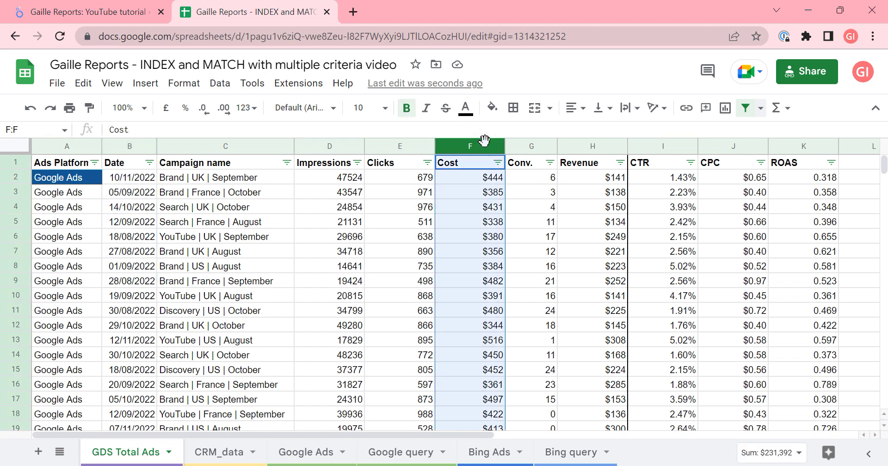
{"action": "left_click", "coordinate": [491, 207]}
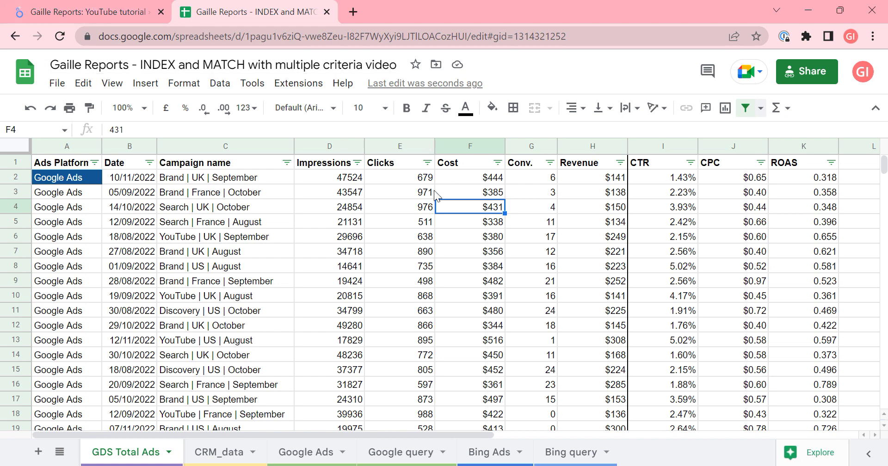
- Switch back to the Data Studio report and start a new parameter in the budget table's data source
{"action": "key", "text": "ctrl+Tab"}
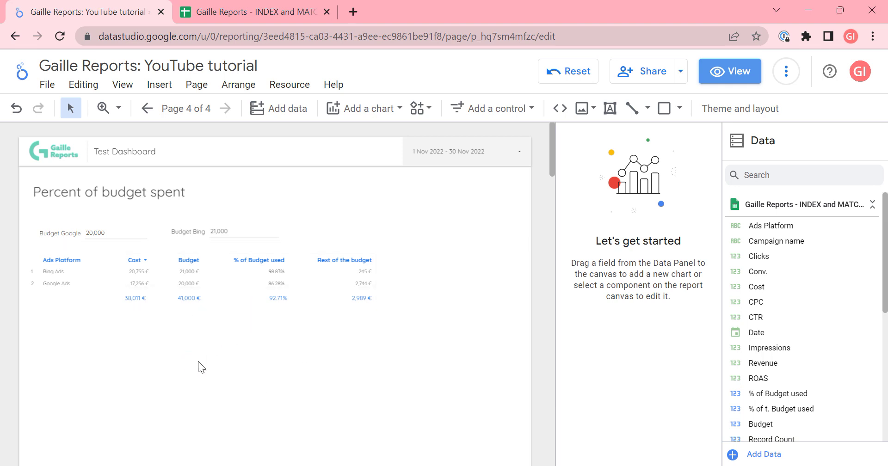
{"action": "left_click", "coordinate": [146, 262]}
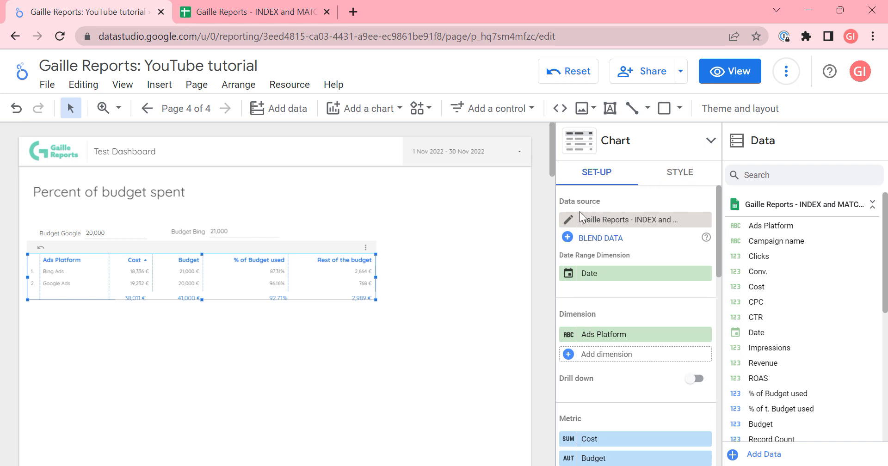
{"action": "left_click", "coordinate": [569, 220]}
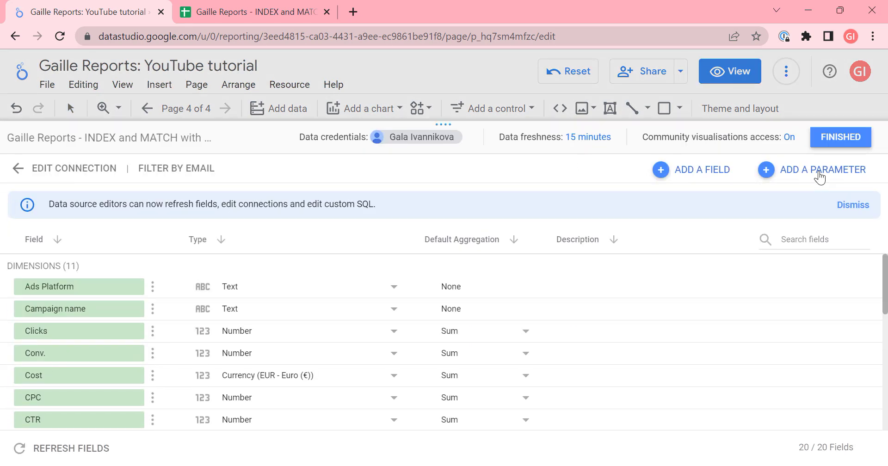
{"action": "left_click", "coordinate": [819, 176]}
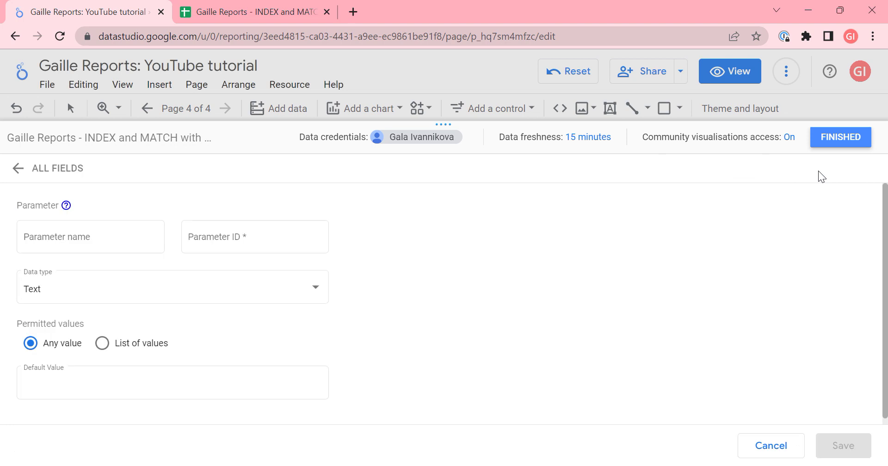
- Name the parameter "Daily Google budget" and set its data type to Number (decimal)
{"action": "left_click", "coordinate": [87, 240]}
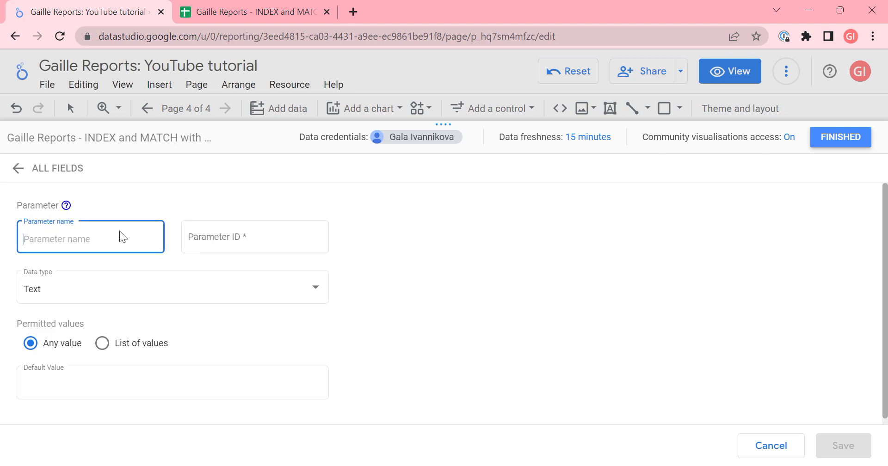
{"action": "type", "text": "s"}
{"action": "key", "text": "BackSpace"}
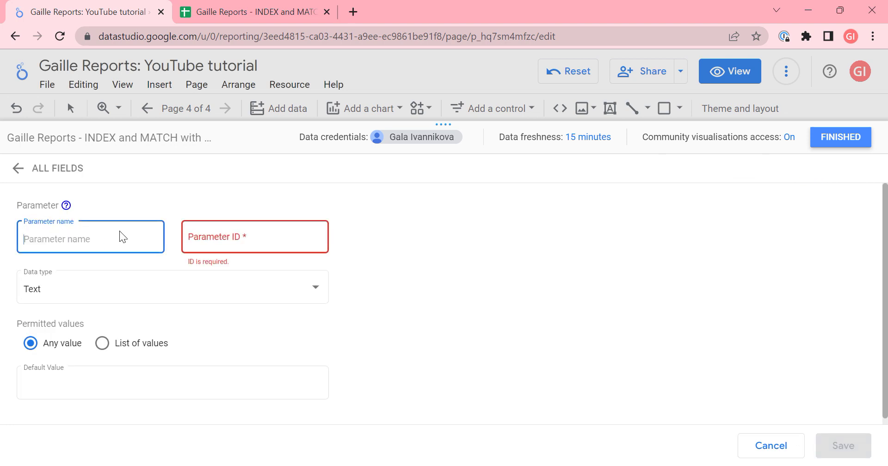
{"action": "type", "text": "Daily "}
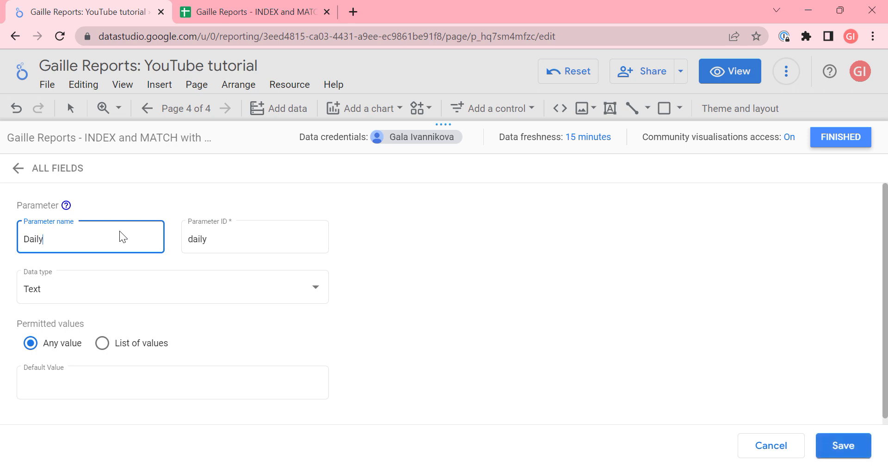
{"action": "type", "text": "Googl"}
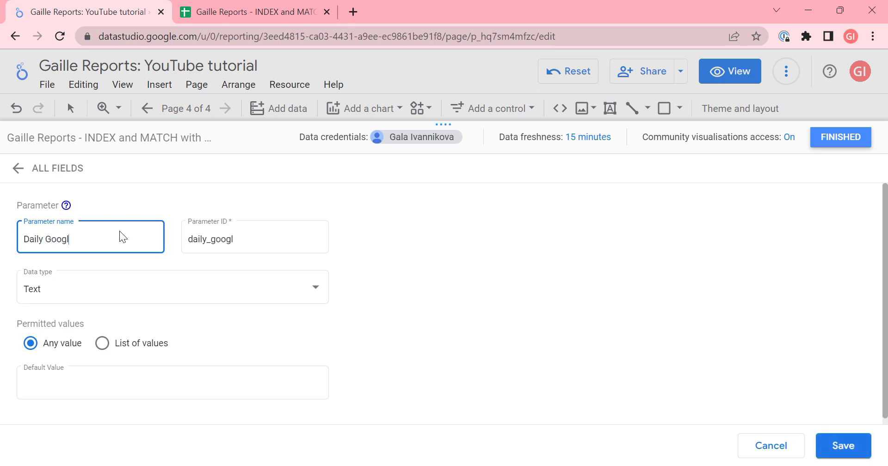
{"action": "type", "text": "e budget"}
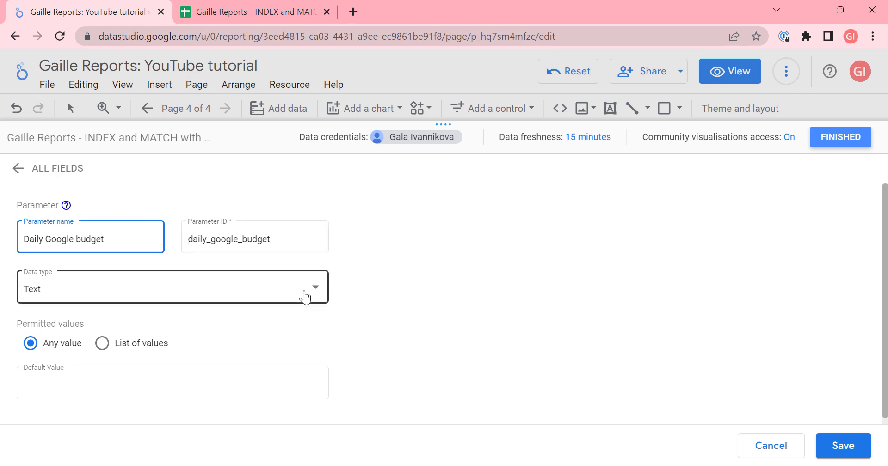
{"action": "left_click", "coordinate": [305, 300]}
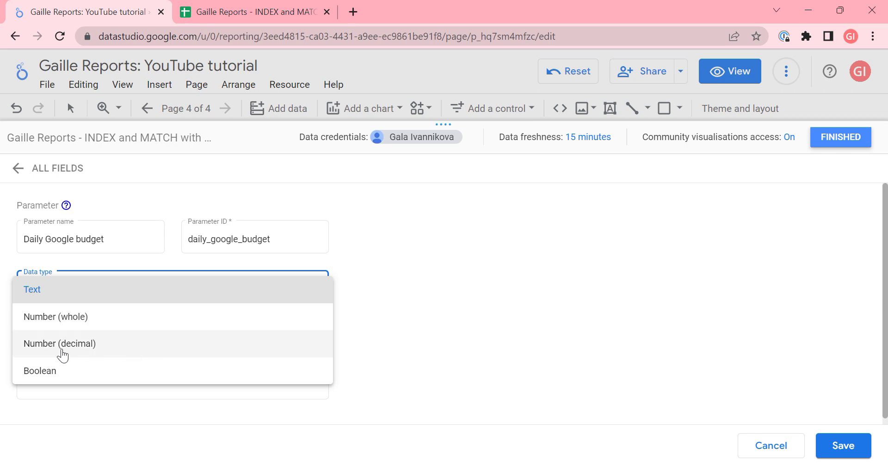
{"action": "left_click", "coordinate": [63, 354]}
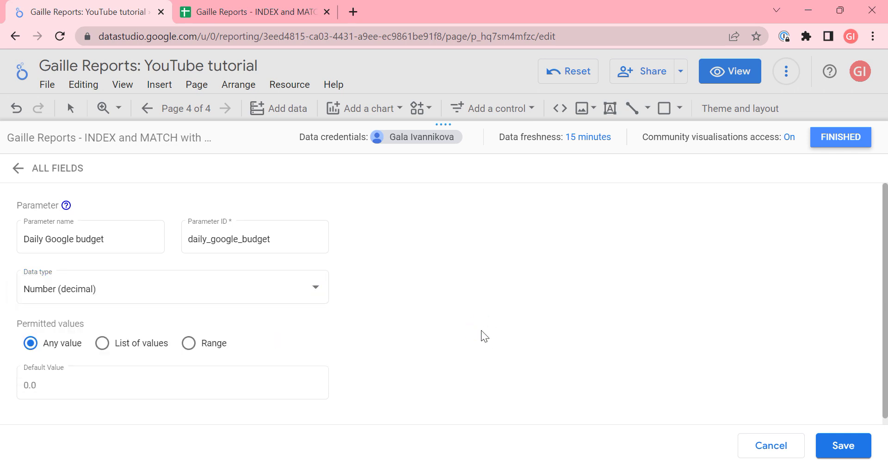
- Set the parameter's default value to 100
{"action": "left_click", "coordinate": [105, 375]}
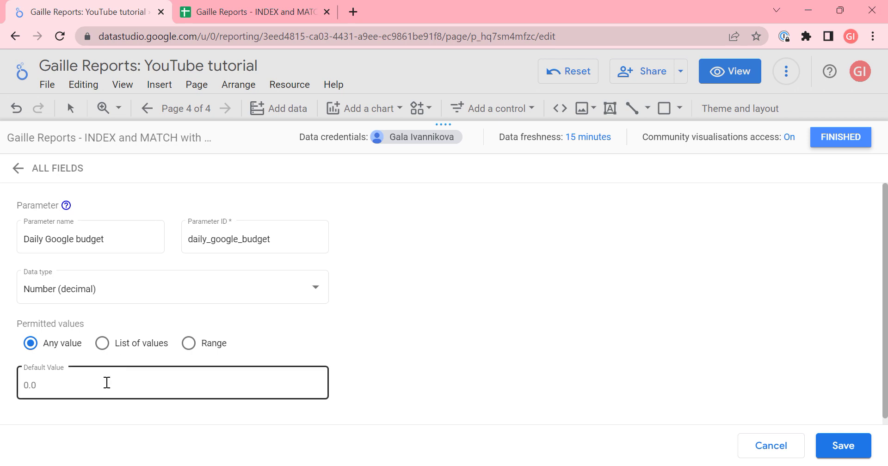
{"action": "left_click", "coordinate": [36, 383]}
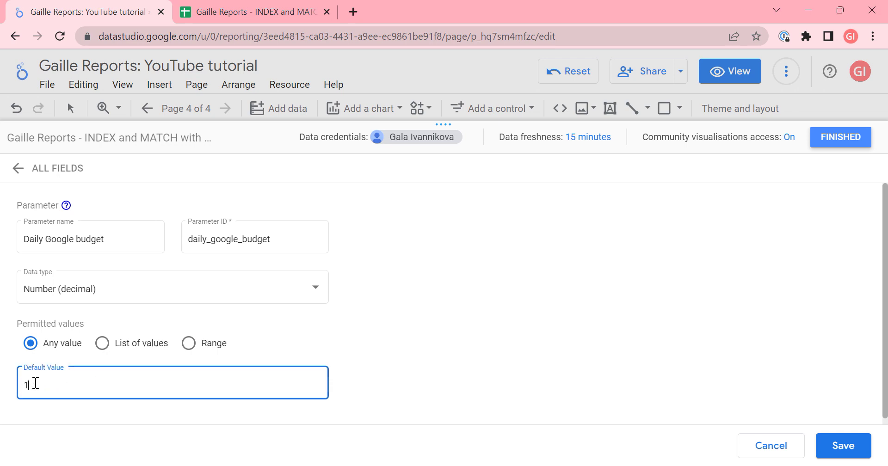
{"action": "left_click", "coordinate": [411, 436]}
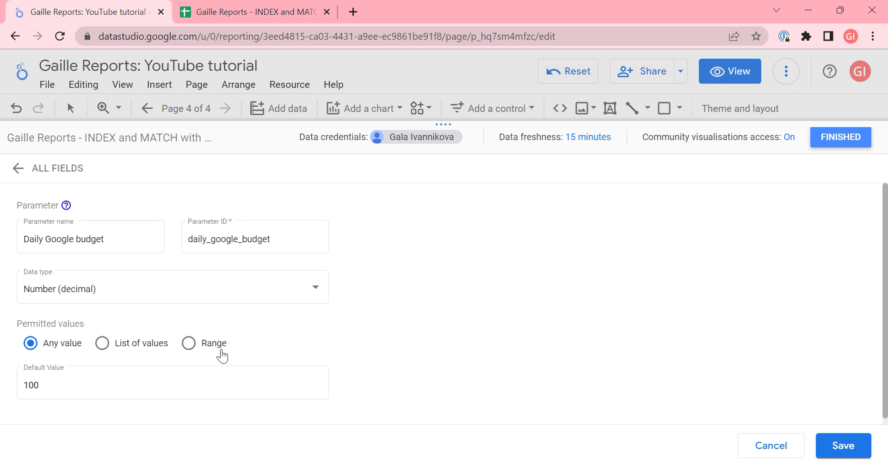
- Try the Range and List of values options for the parameter's permitted values, and return to Any value
{"action": "left_click", "coordinate": [222, 349]}
{"action": "left_click", "coordinate": [151, 391]}
{"action": "scroll", "coordinate": [152, 393], "scroll_direction": "down", "scroll_amount": 1}
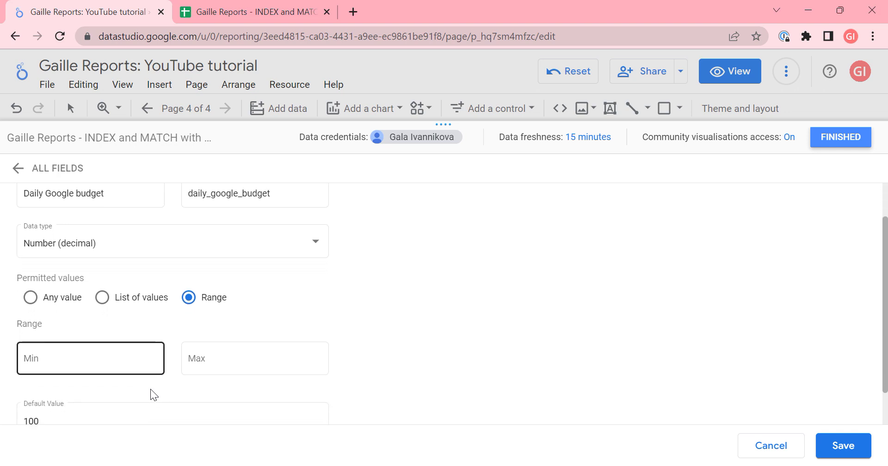
{"action": "left_click", "coordinate": [246, 364]}
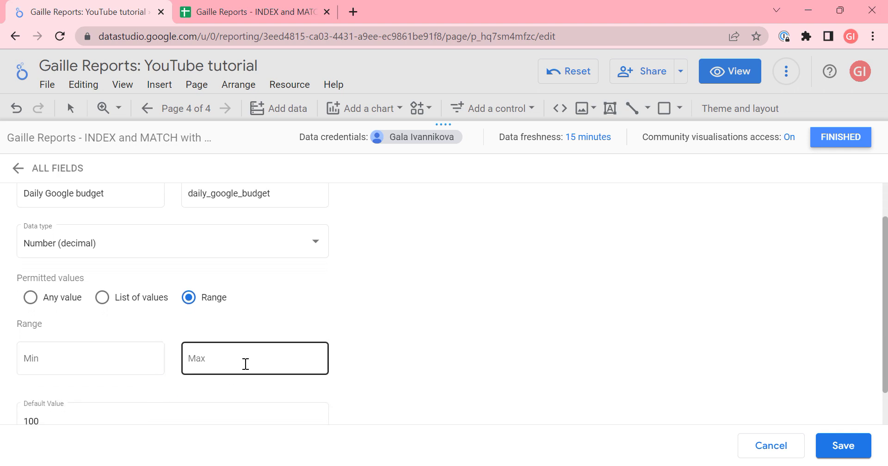
{"action": "left_click", "coordinate": [109, 357]}
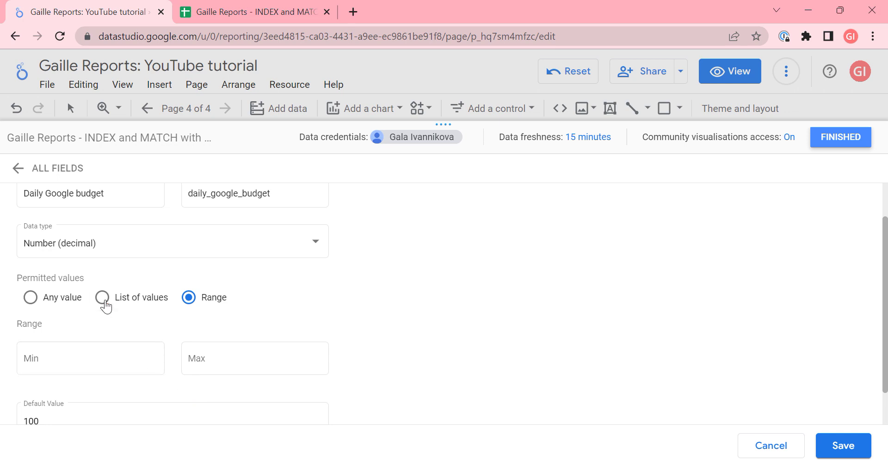
{"action": "left_click", "coordinate": [104, 299]}
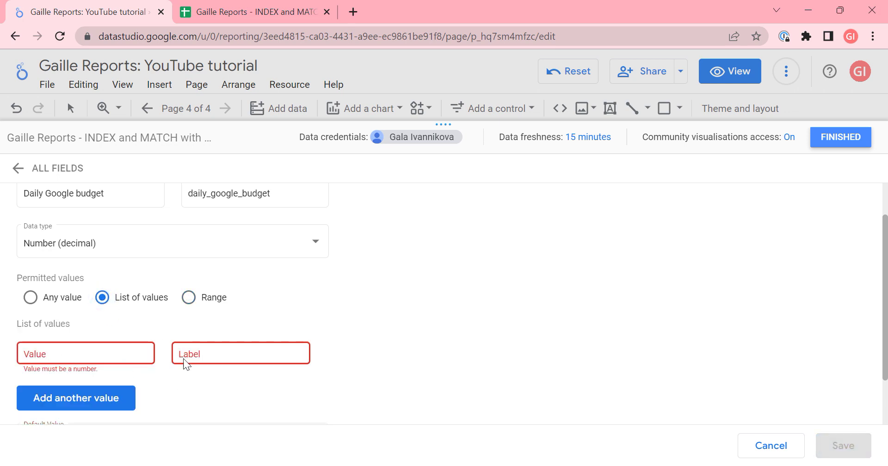
{"action": "left_click", "coordinate": [56, 301]}
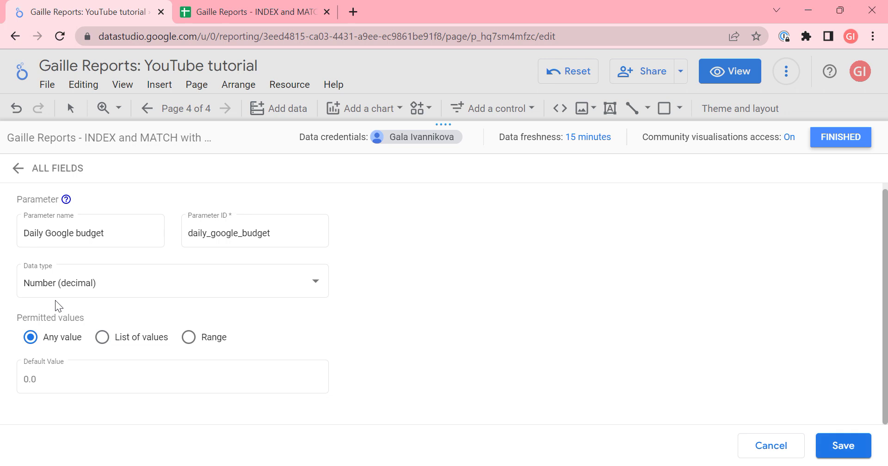
- Set the Daily Google budget parameter's default value to 100, save it, and return to the field list
{"action": "left_click", "coordinate": [60, 381]}
{"action": "type", "text": "1"}
{"action": "left_click", "coordinate": [395, 395]}
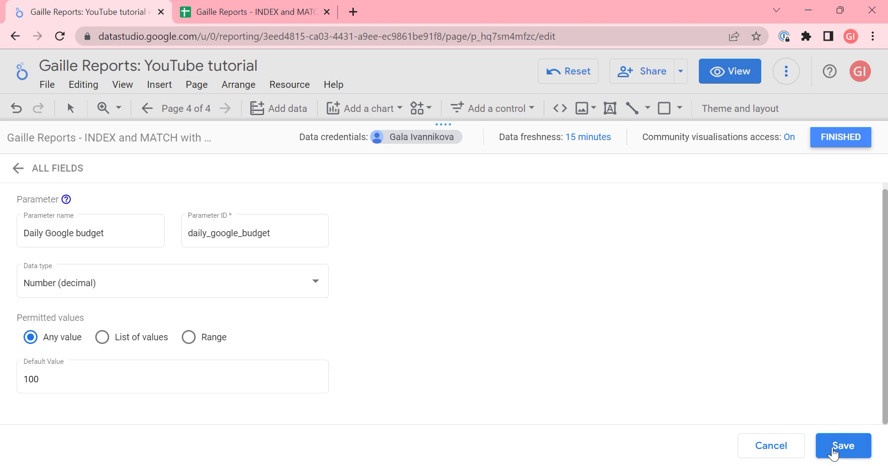
{"action": "left_click", "coordinate": [835, 451]}
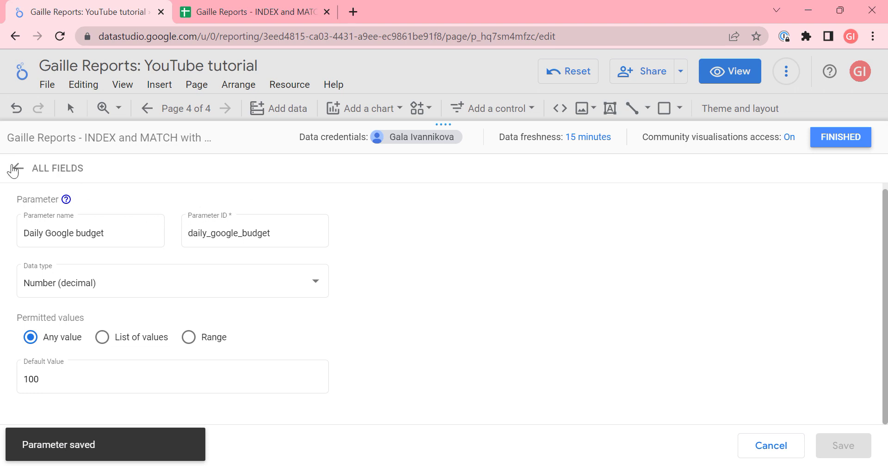
{"action": "left_click", "coordinate": [14, 169]}
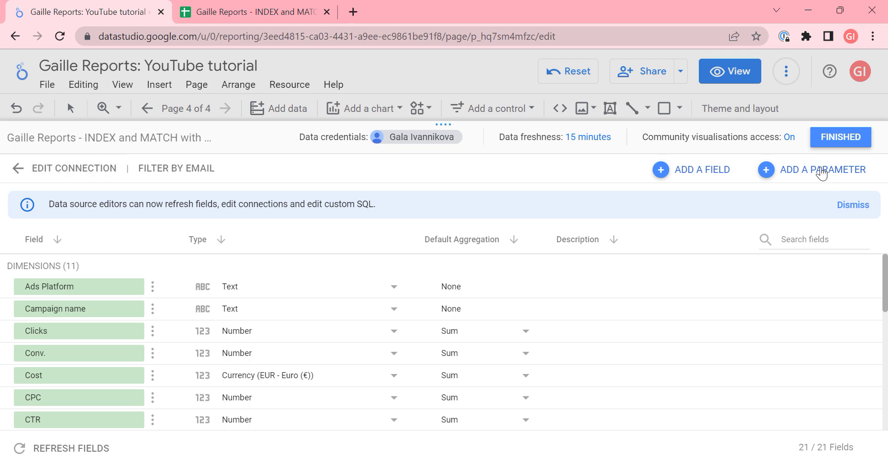
- Start another parameter in the same data source and name it "Daily Bing budget"
{"action": "left_click", "coordinate": [789, 167]}
{"action": "left_click", "coordinate": [74, 238]}
{"action": "type", "text": "Daily bing"}
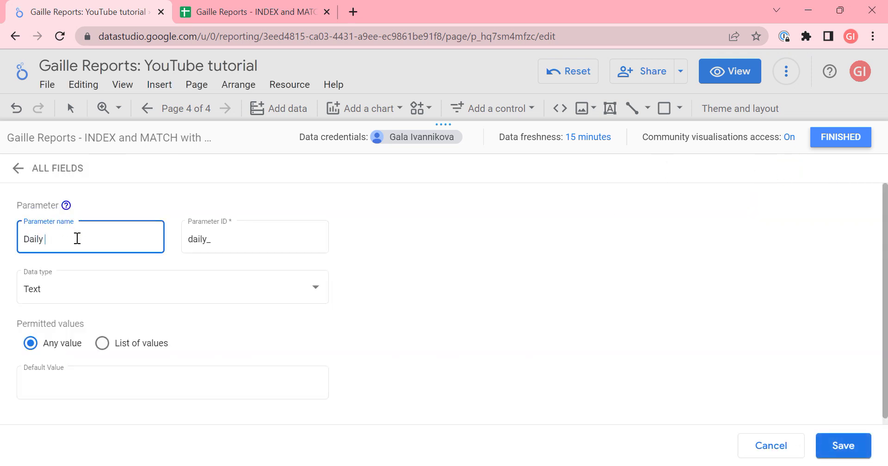
{"action": "key", "text": "BackSpace"}
{"action": "key", "text": "BackSpace"}
{"action": "key", "text": "BackSpace"}
{"action": "key", "text": "BackSpace"}
{"action": "type", "text": "Bing budget"}
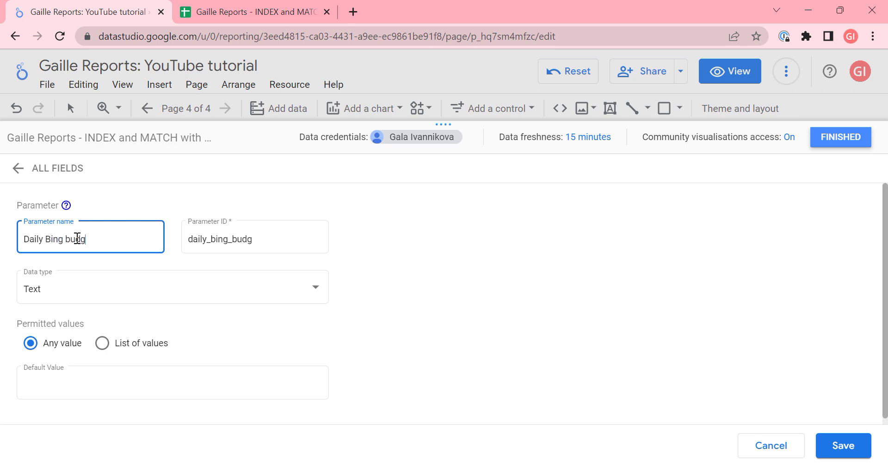
- Give the Daily Bing budget parameter the Number (decimal) data type and a default value of 100, and save it
{"action": "left_click", "coordinate": [88, 305]}
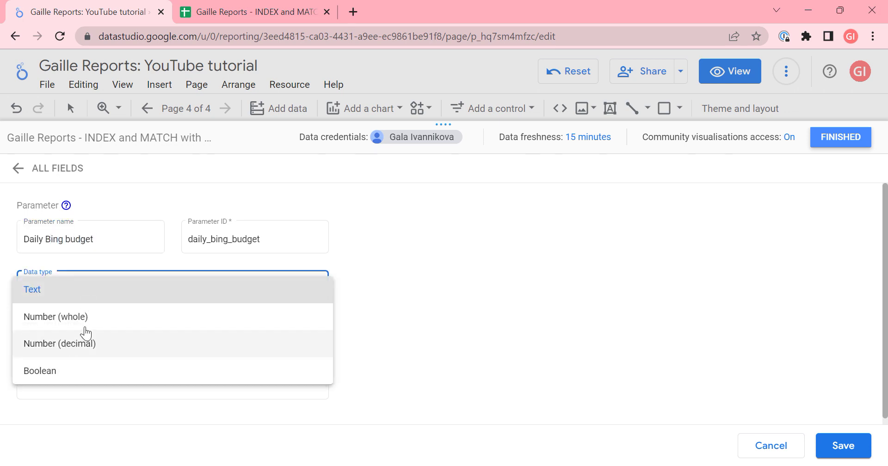
{"action": "left_click", "coordinate": [79, 347]}
{"action": "left_click", "coordinate": [65, 380]}
{"action": "type", "text": "100"}
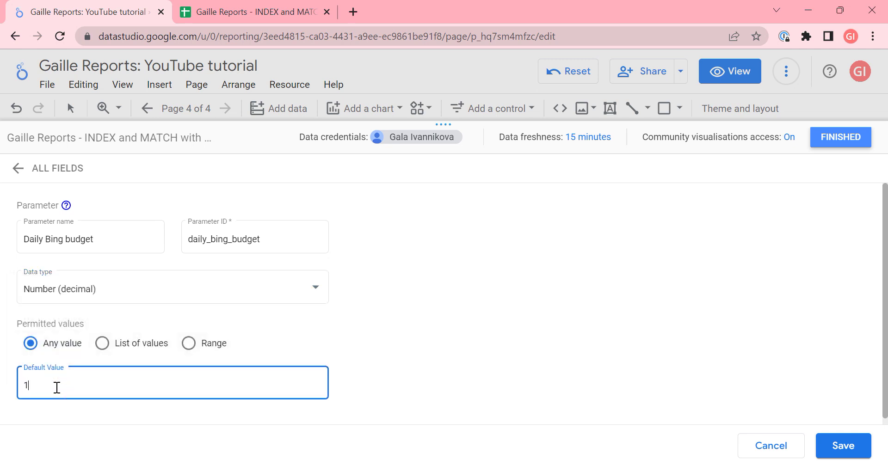
{"action": "left_click", "coordinate": [442, 368]}
{"action": "left_click", "coordinate": [847, 442]}
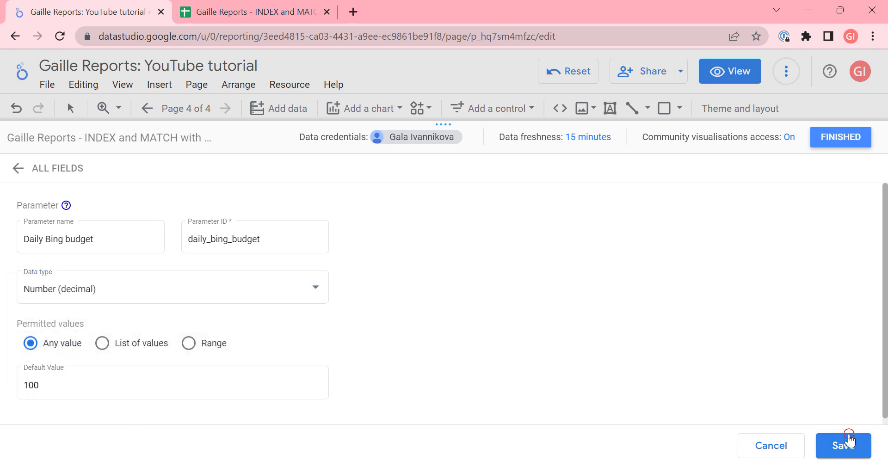
{"action": "left_click", "coordinate": [17, 171]}
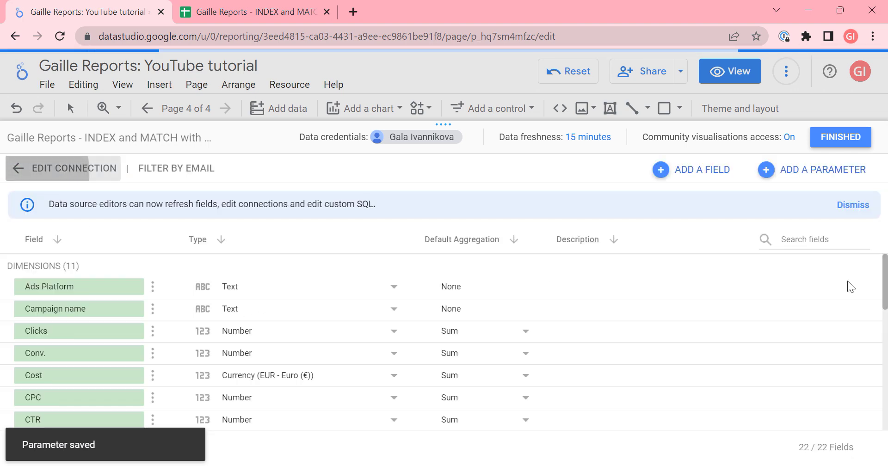
- Check the data source's list of parameters and finish editing the data source
{"action": "scroll", "coordinate": [855, 303], "scroll_direction": "down", "scroll_amount": 10}
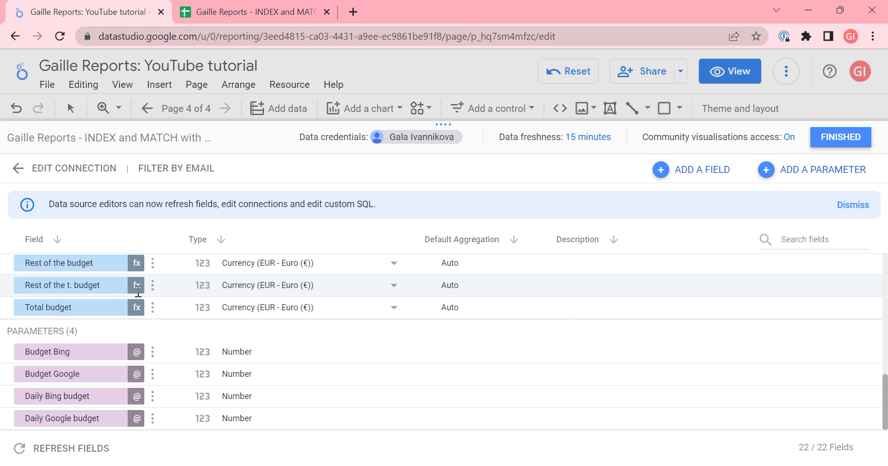
{"action": "left_click_drag", "start_coordinate": [78, 331], "coordinate": [4, 330]}
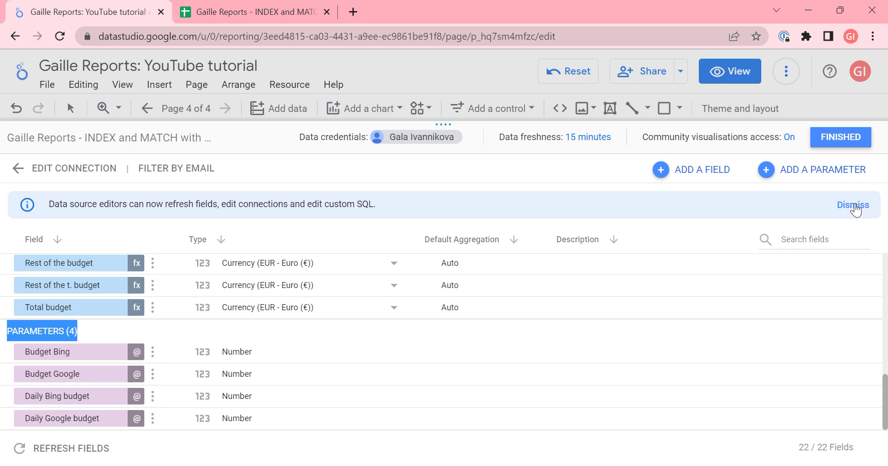
{"action": "left_click", "coordinate": [836, 137]}
{"action": "left_click", "coordinate": [441, 331]}
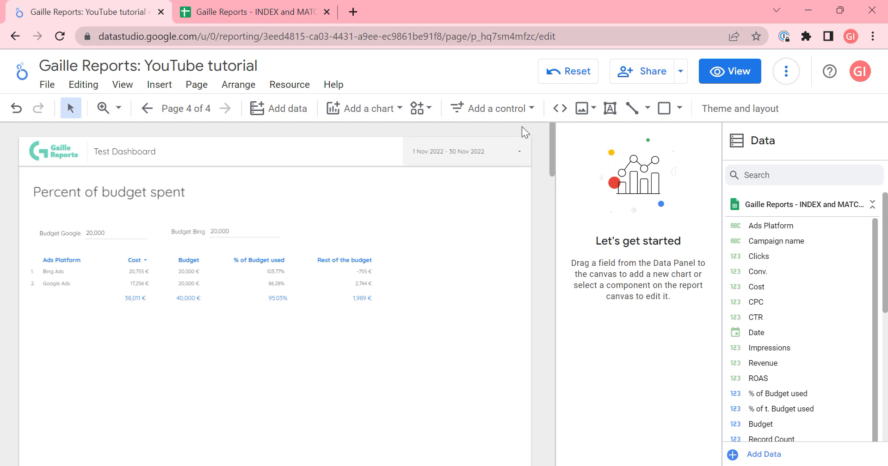
- Add an input box control to the report page below the budget table
{"action": "left_click", "coordinate": [503, 108]}
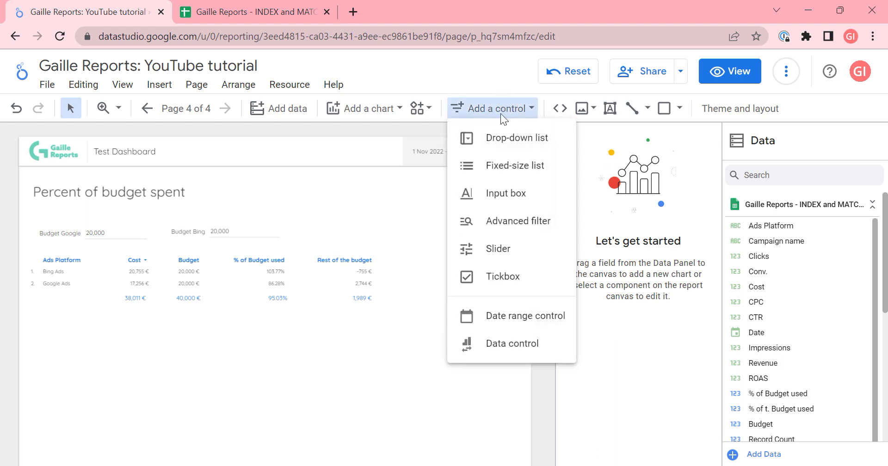
{"action": "left_click", "coordinate": [515, 194]}
{"action": "left_click", "coordinate": [43, 349]}
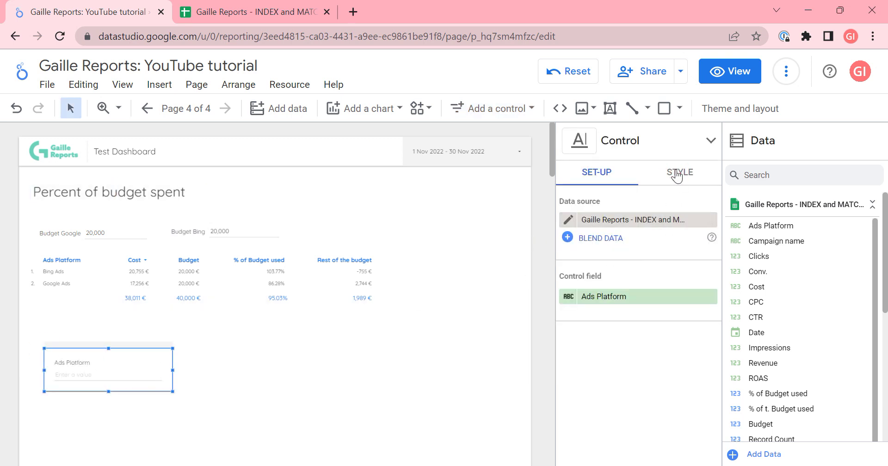
- Turn off the new control's input box auto width and set its label position to Left
{"action": "left_click", "coordinate": [676, 176]}
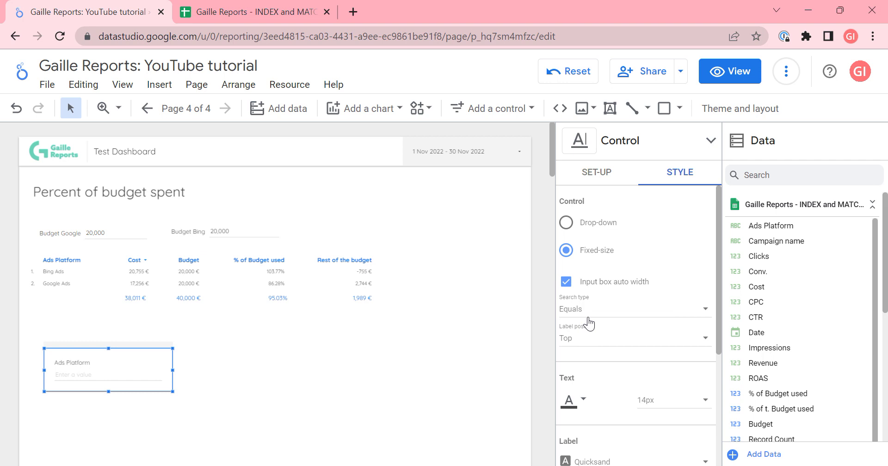
{"action": "left_click", "coordinate": [590, 285]}
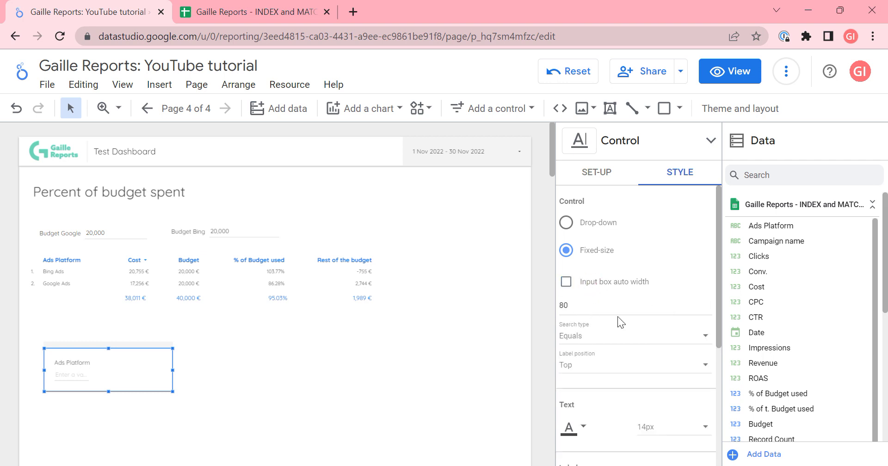
{"action": "left_click", "coordinate": [600, 342]}
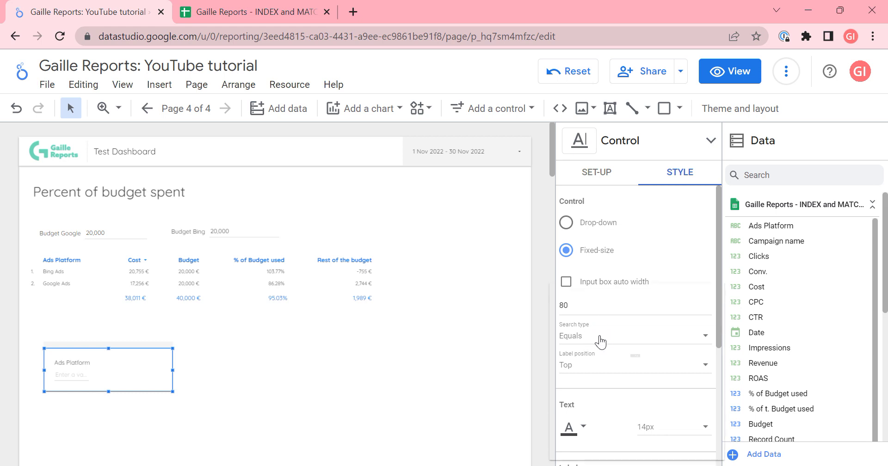
{"action": "left_click", "coordinate": [627, 152]}
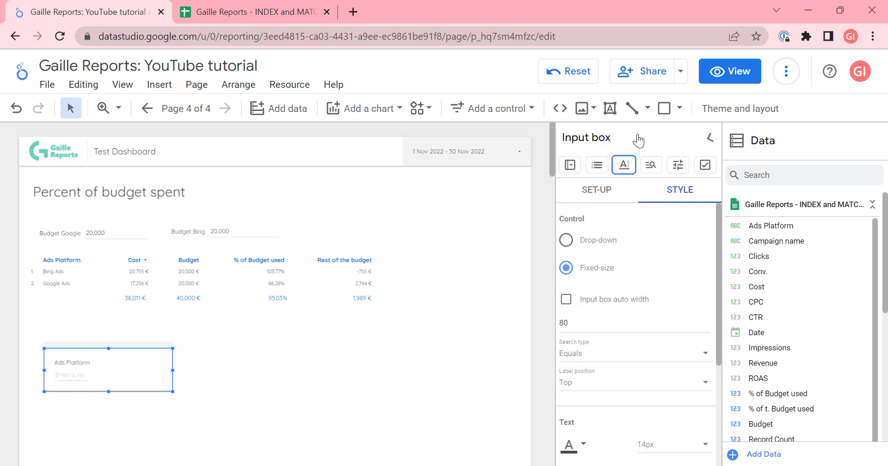
{"action": "left_click", "coordinate": [711, 137]}
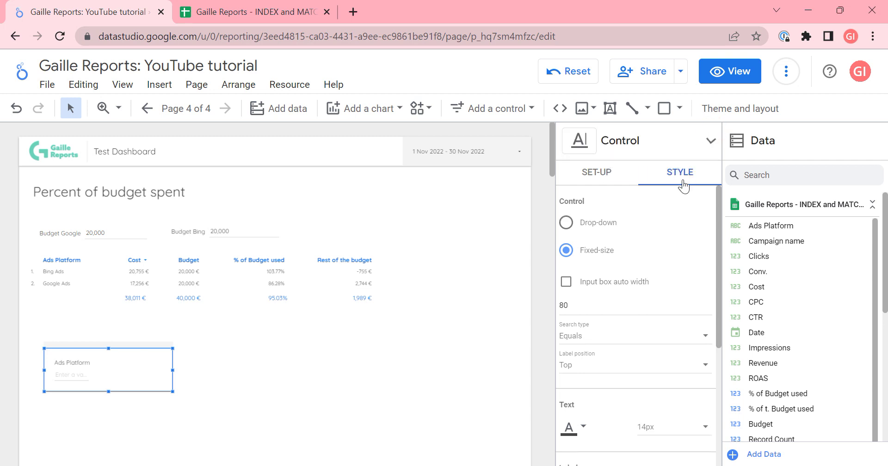
{"action": "left_click", "coordinate": [641, 370]}
{"action": "left_click", "coordinate": [592, 374]}
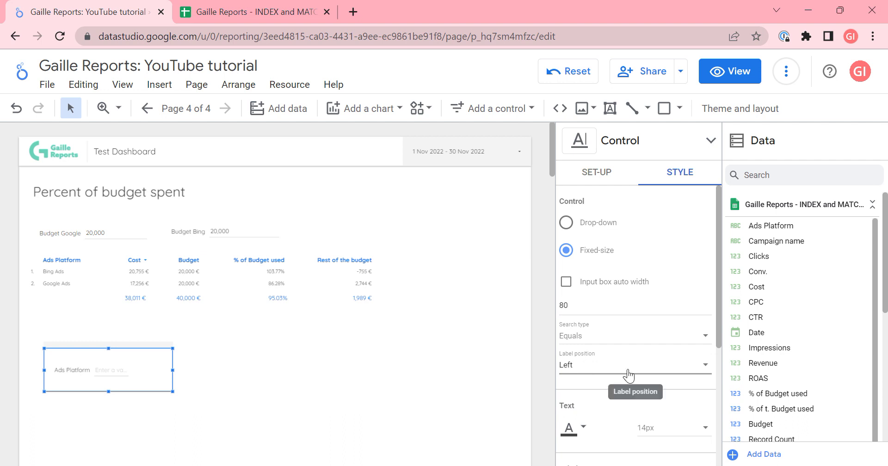
{"action": "scroll", "coordinate": [690, 364], "scroll_direction": "down", "scroll_amount": 1}
{"action": "scroll", "coordinate": [689, 365], "scroll_direction": "down", "scroll_amount": 5}
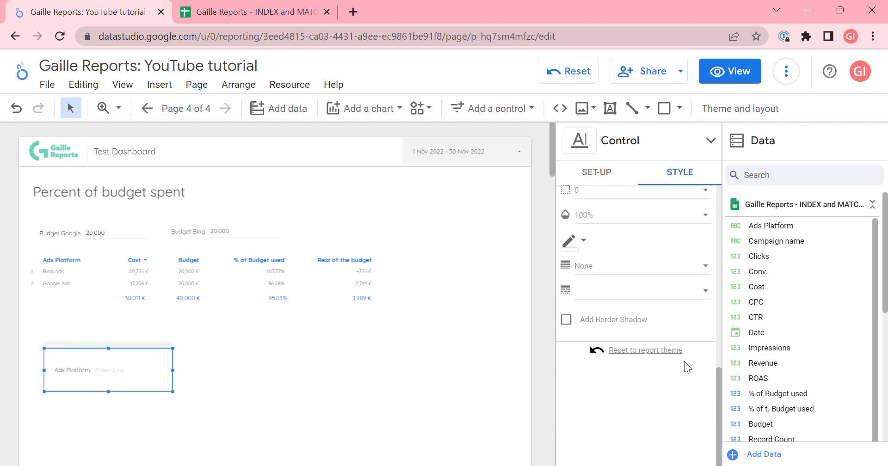
{"action": "left_click", "coordinate": [620, 329]}
{"action": "left_click", "coordinate": [620, 329]}
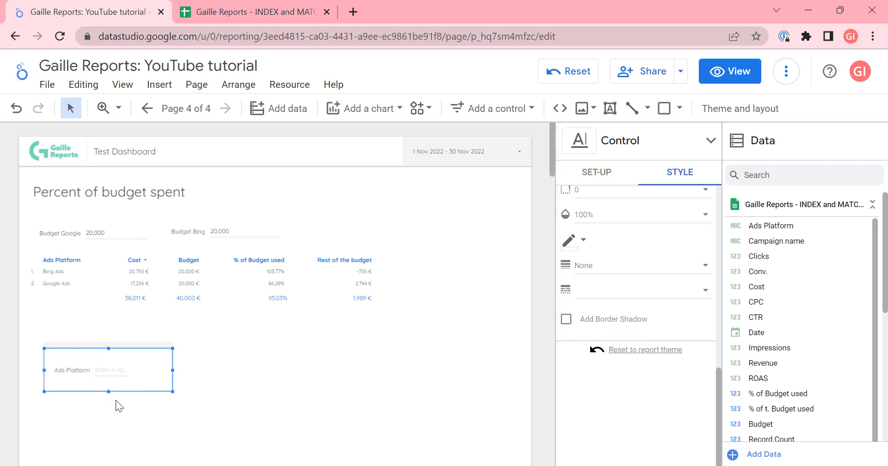
- Reduce the new control's height and align its left edge with the Budget Google control
{"action": "left_click_drag", "start_coordinate": [108, 391], "coordinate": [111, 377]}
{"action": "left_click", "coordinate": [89, 224], "text": "shift"}
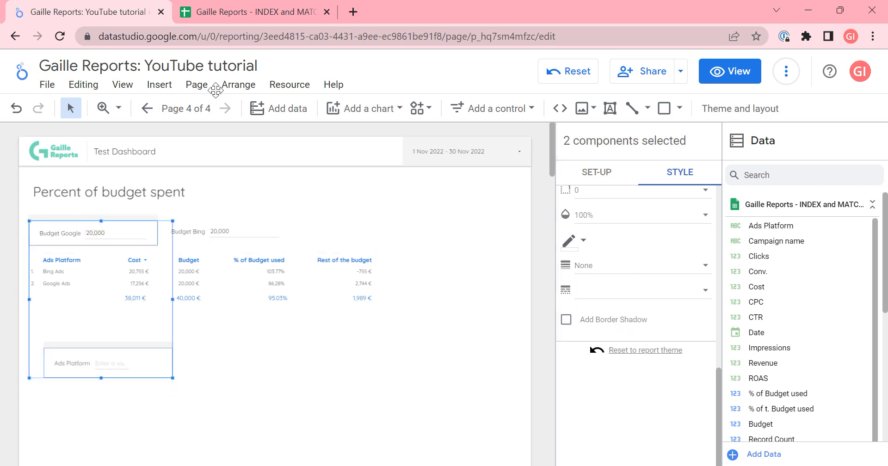
{"action": "left_click", "coordinate": [235, 85]}
{"action": "left_click", "coordinate": [401, 135]}
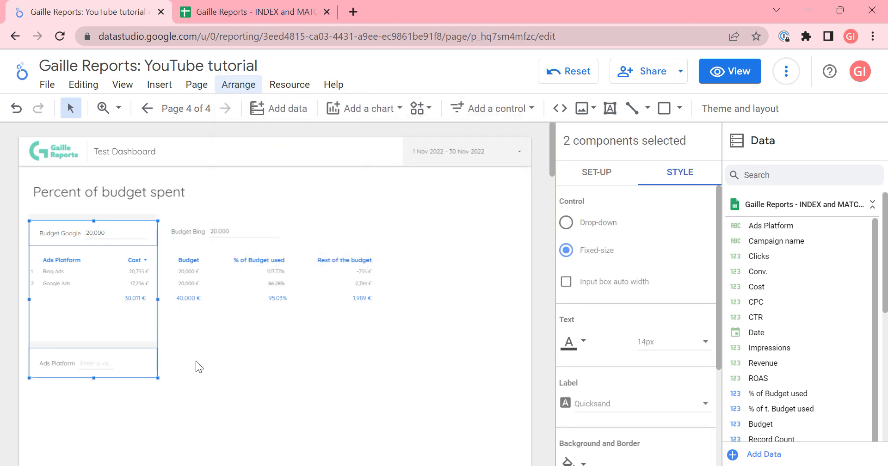
{"action": "left_click", "coordinate": [152, 350]}
{"action": "left_click", "coordinate": [149, 350]}
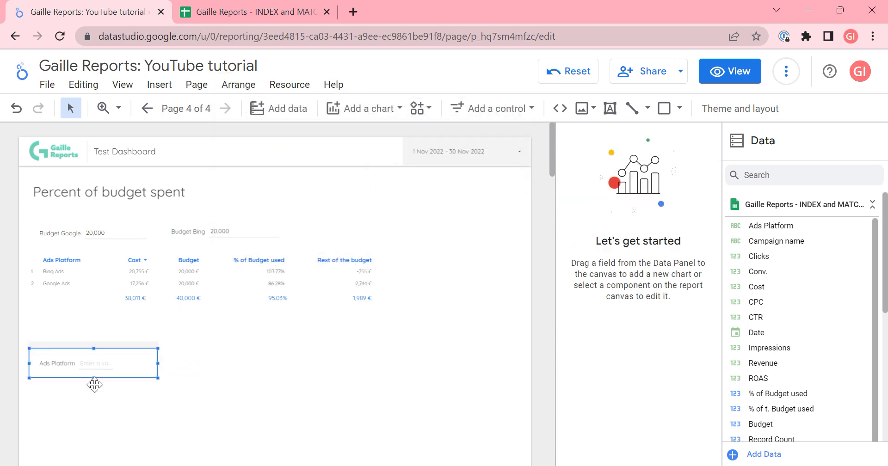
{"action": "left_click_drag", "start_coordinate": [92, 376], "coordinate": [89, 369]}
- Assign the Daily Google budget parameter as the new input box's control field and set its value to 100
{"action": "left_click", "coordinate": [597, 185]}
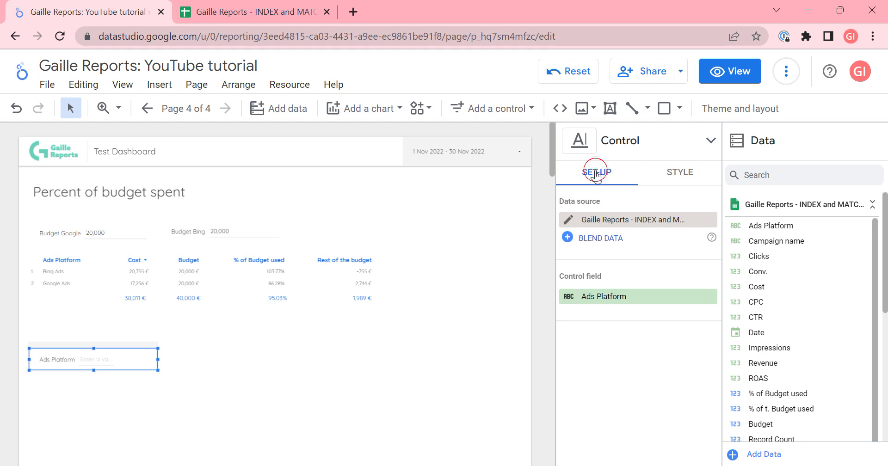
{"action": "left_click", "coordinate": [617, 298]}
{"action": "type", "text": "dai"}
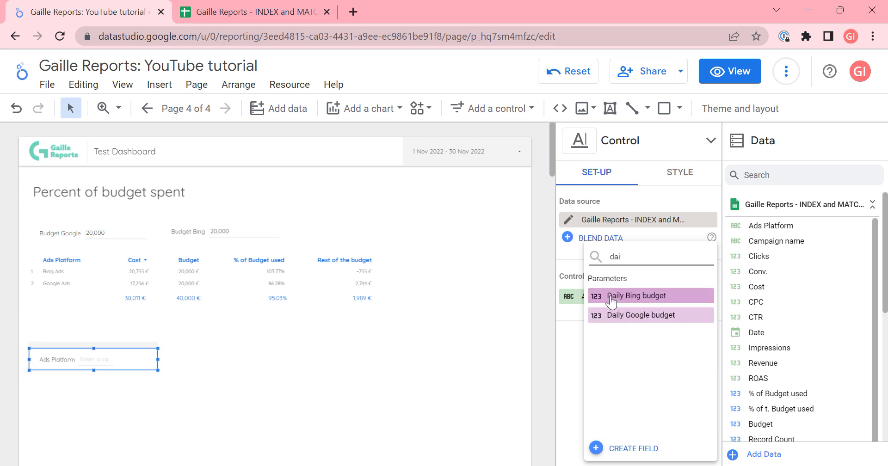
{"action": "left_click", "coordinate": [659, 316]}
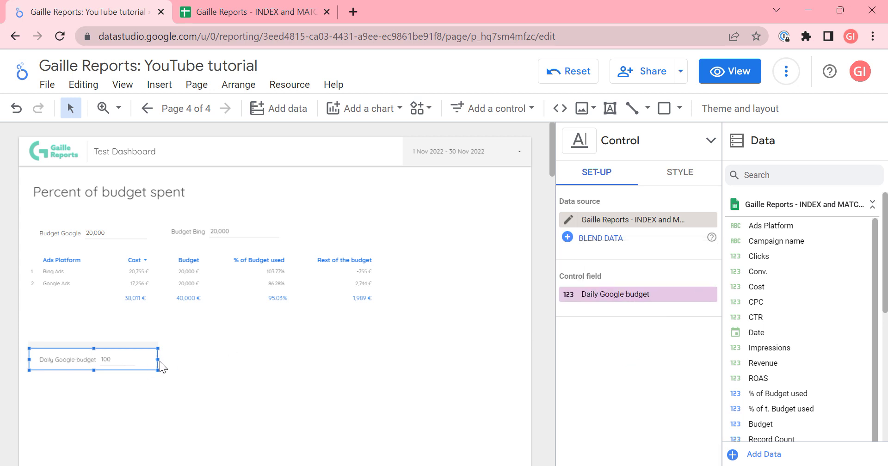
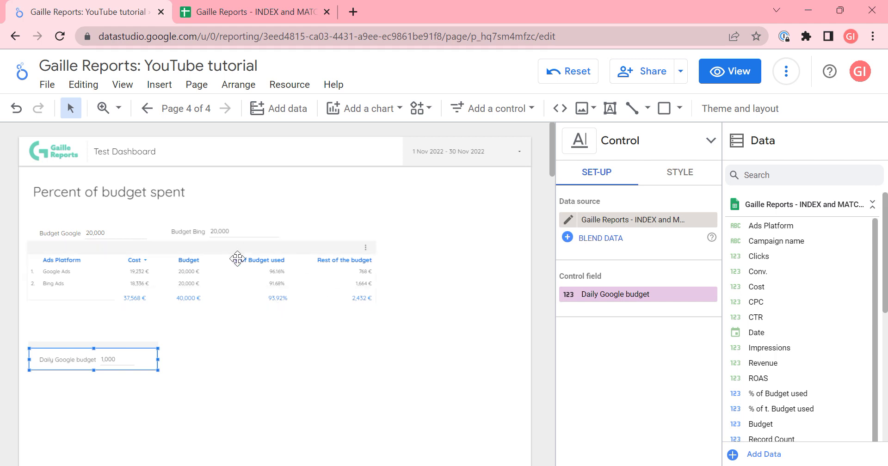
{"action": "left_click", "coordinate": [126, 361]}
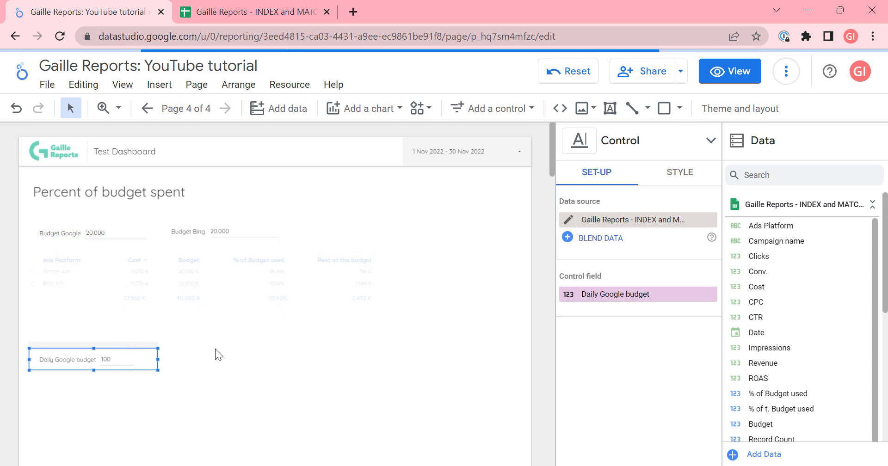
{"action": "left_click", "coordinate": [204, 360]}
- Duplicate the Daily Google budget control, place the copy beside the original, and align their top edges
{"action": "left_click", "coordinate": [137, 349]}
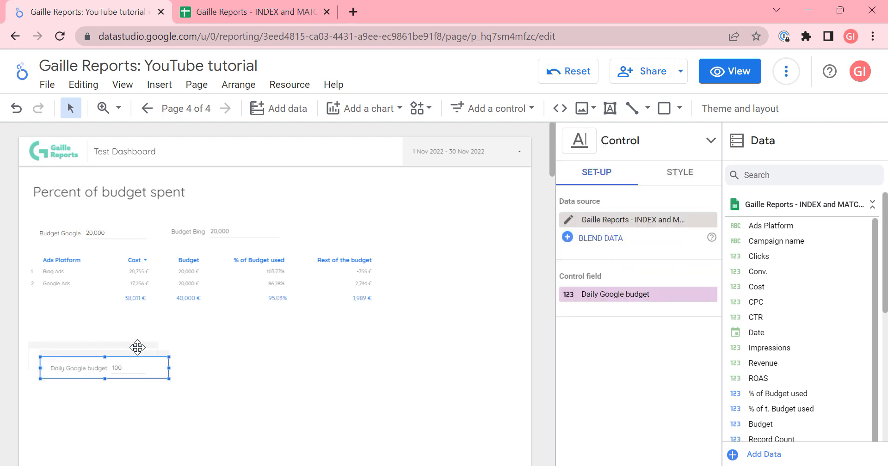
{"action": "key", "text": "ctrl+d"}
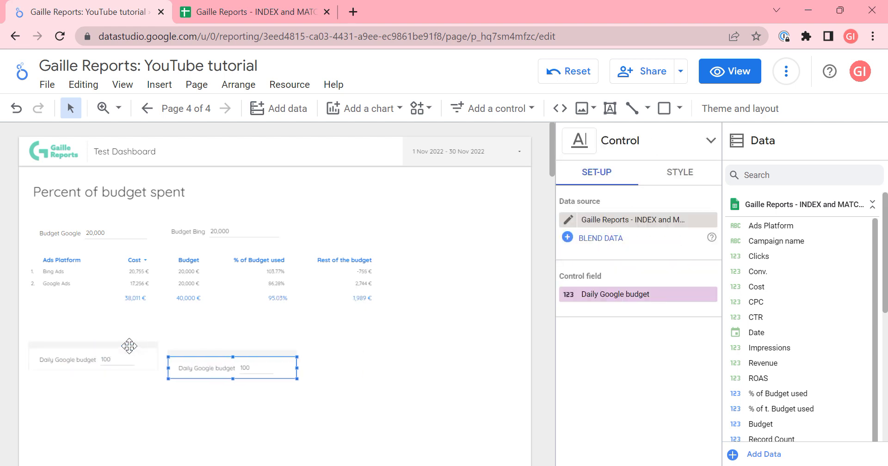
{"action": "left_click", "coordinate": [146, 356], "text": "shift"}
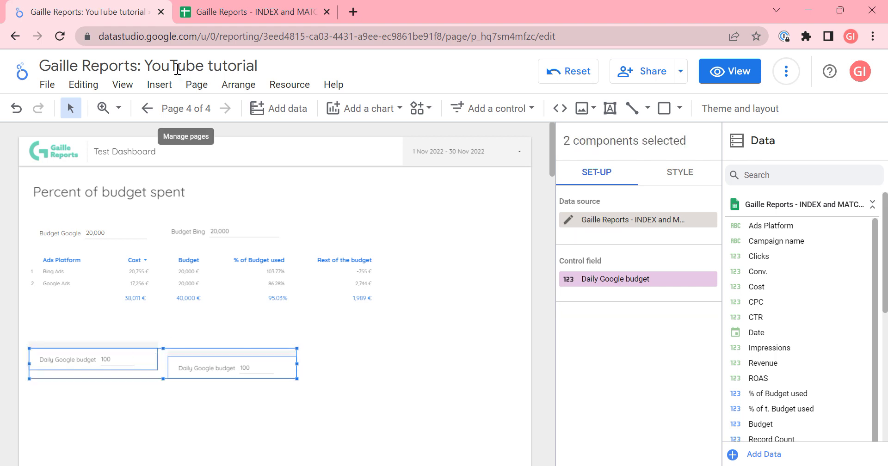
{"action": "left_click", "coordinate": [239, 84]}
{"action": "mouse_move", "coordinate": [351, 153]}
{"action": "left_click", "coordinate": [465, 158]}
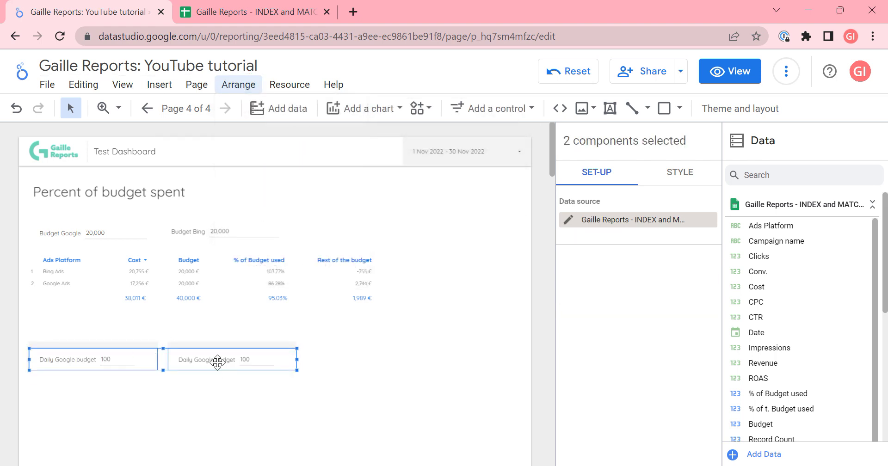
{"action": "left_click", "coordinate": [211, 355]}
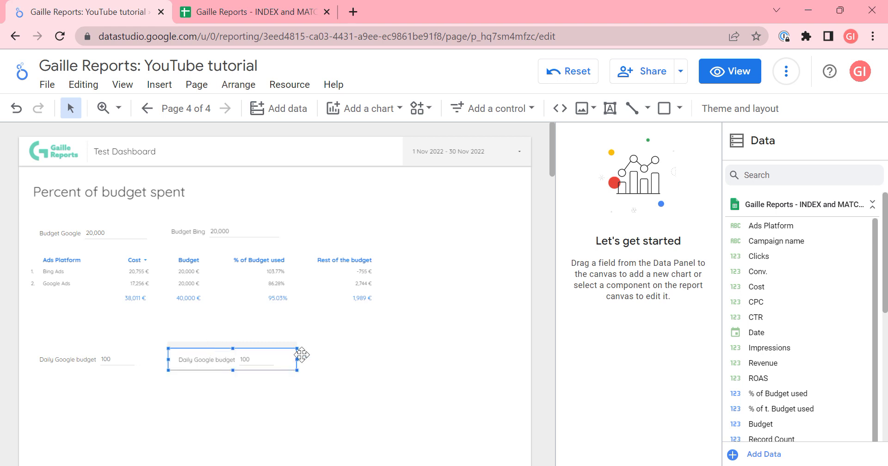
- Assign the Daily Bing budget parameter as the duplicated input box's control field
{"action": "left_click", "coordinate": [640, 298]}
{"action": "type", "text": "dail"}
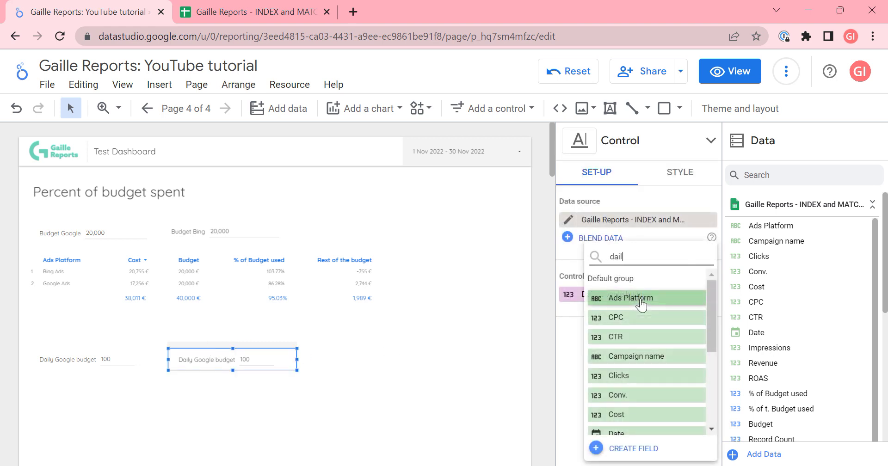
{"action": "left_click", "coordinate": [642, 299]}
{"action": "left_click", "coordinate": [397, 404]}
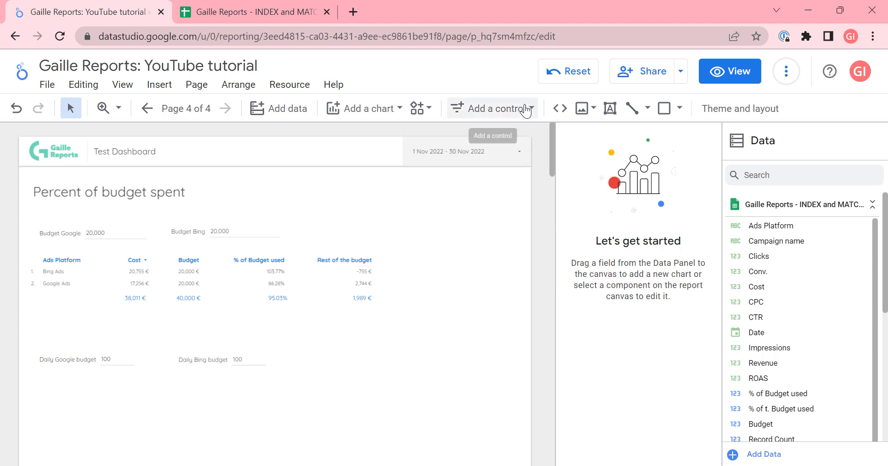
- Insert a plain table below the daily budget controls and widen it to match the table above
{"action": "left_click", "coordinate": [366, 108]}
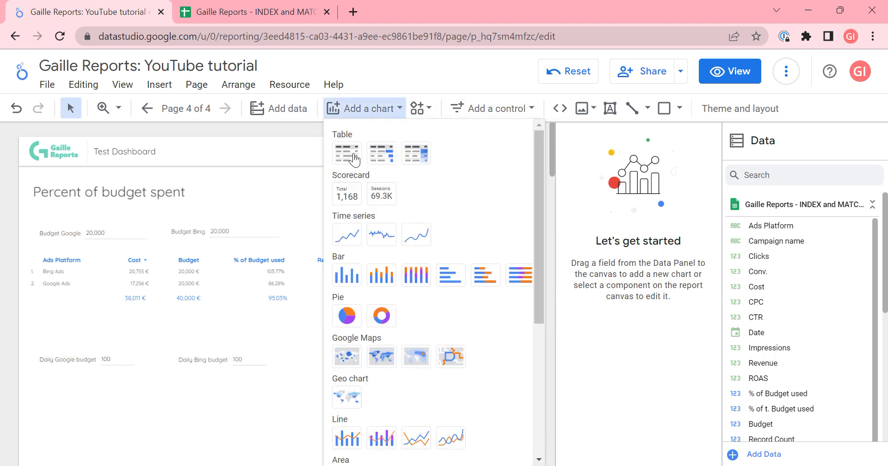
{"action": "left_click", "coordinate": [346, 152]}
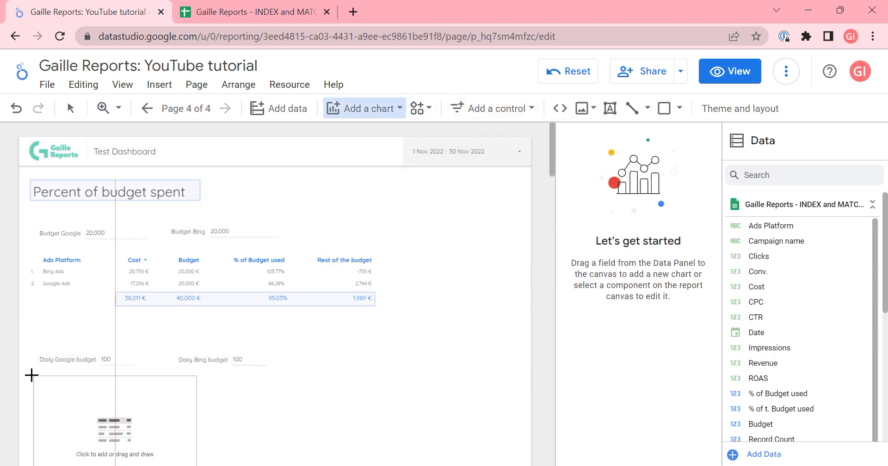
{"action": "left_click", "coordinate": [29, 375]}
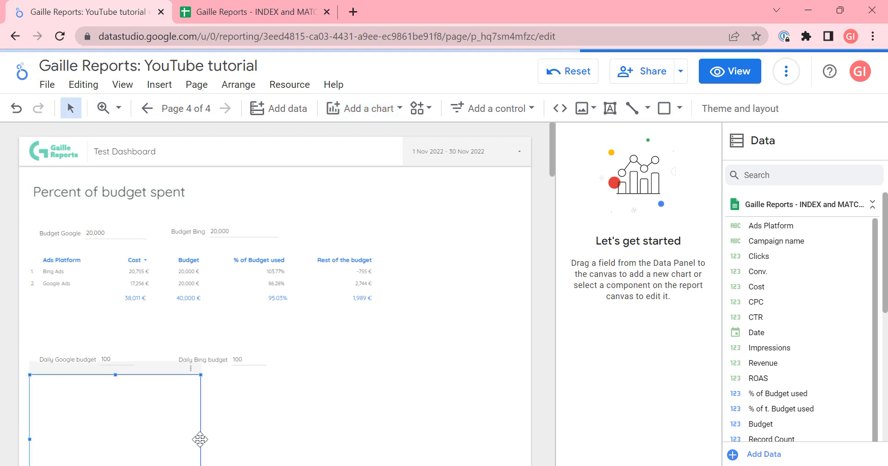
{"action": "left_click_drag", "start_coordinate": [200, 439], "coordinate": [378, 411]}
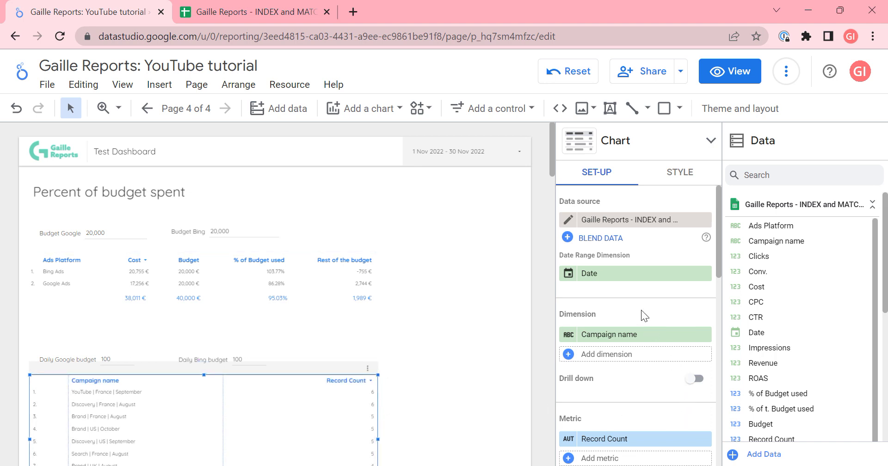
- Replace the new table's dimension with Ads Platform and reduce the table's height
{"action": "left_click", "coordinate": [648, 337]}
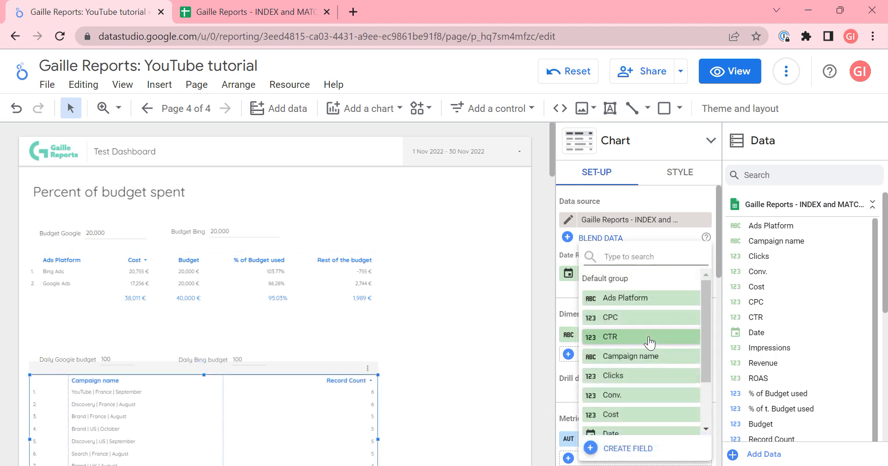
{"action": "type", "text": "ad"}
{"action": "left_click", "coordinate": [650, 299]}
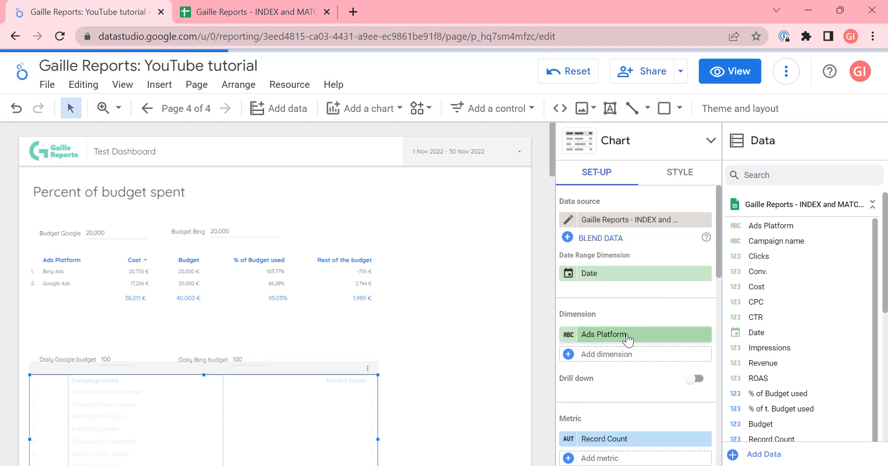
{"action": "scroll", "coordinate": [233, 404], "scroll_direction": "down", "scroll_amount": 2}
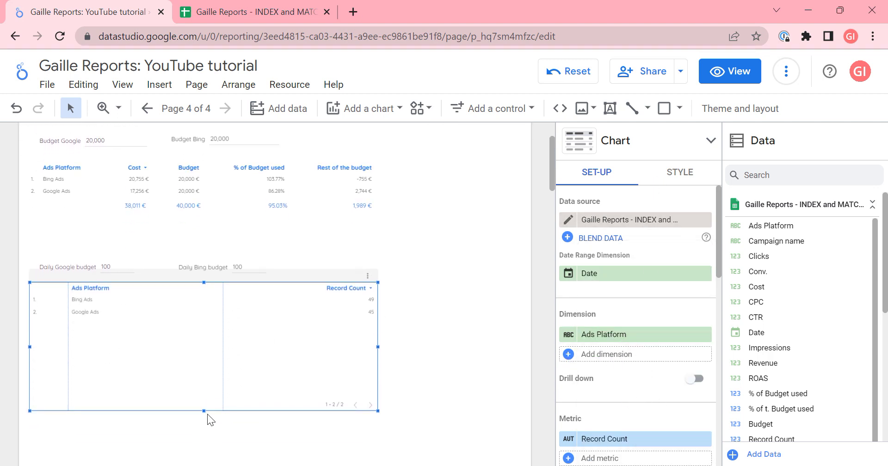
{"action": "left_click_drag", "start_coordinate": [204, 412], "coordinate": [252, 340]}
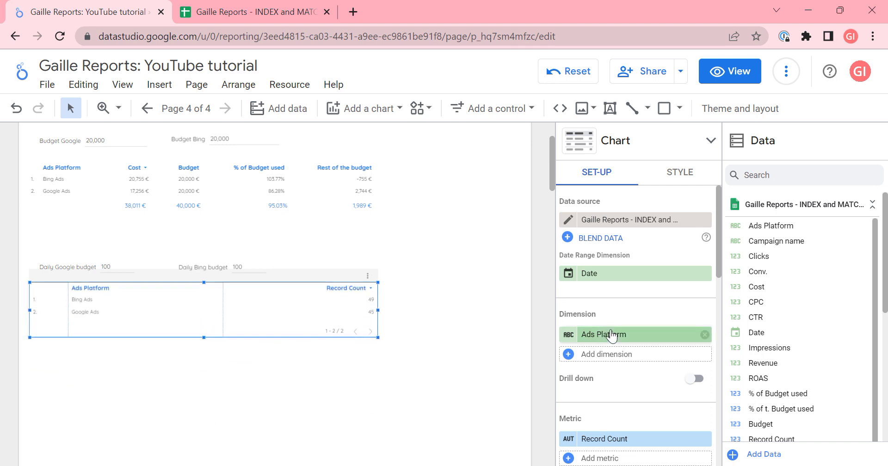
- Make Cost the new table's only metric in place of Record Count and set its aggregation to Average
{"action": "left_click", "coordinate": [638, 458]}
{"action": "type", "text": "co"}
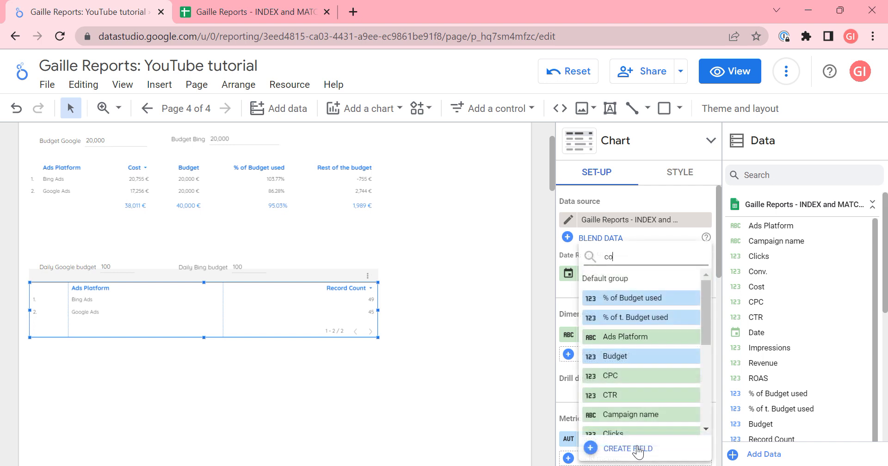
{"action": "type", "text": "st"}
{"action": "left_click", "coordinate": [623, 302]}
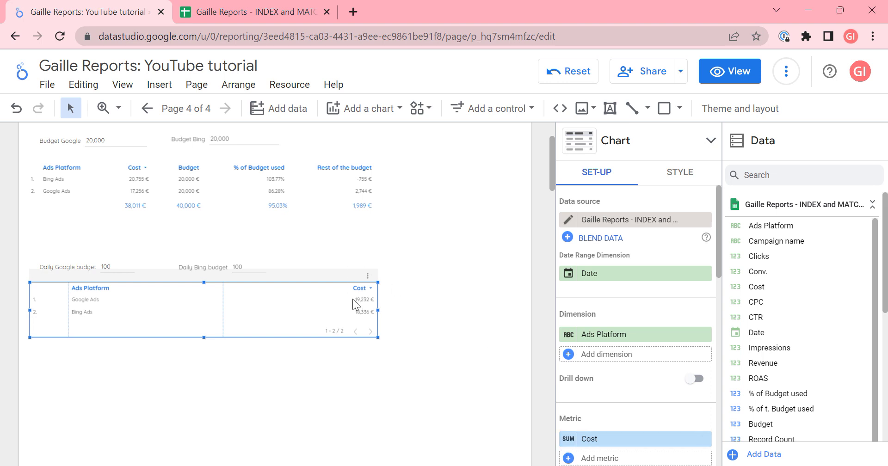
{"action": "left_click", "coordinate": [568, 440]}
{"action": "left_click", "coordinate": [484, 194]}
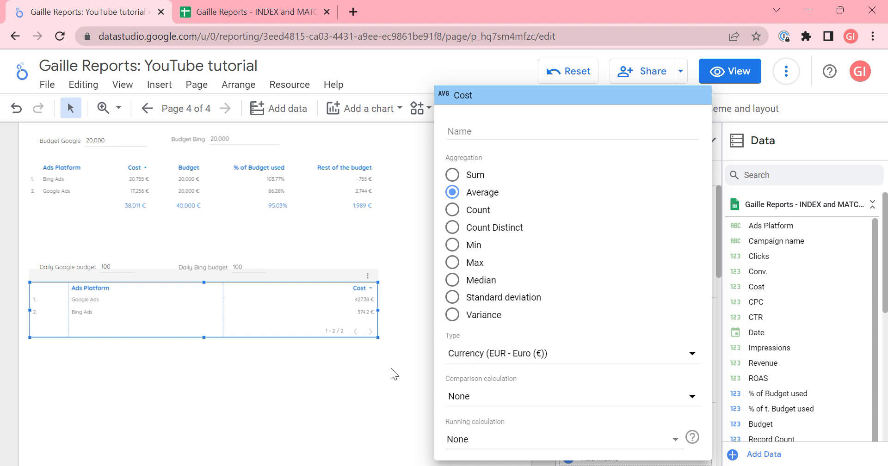
{"action": "left_click", "coordinate": [391, 370]}
{"action": "scroll", "coordinate": [641, 376], "scroll_direction": "down", "scroll_amount": 5}
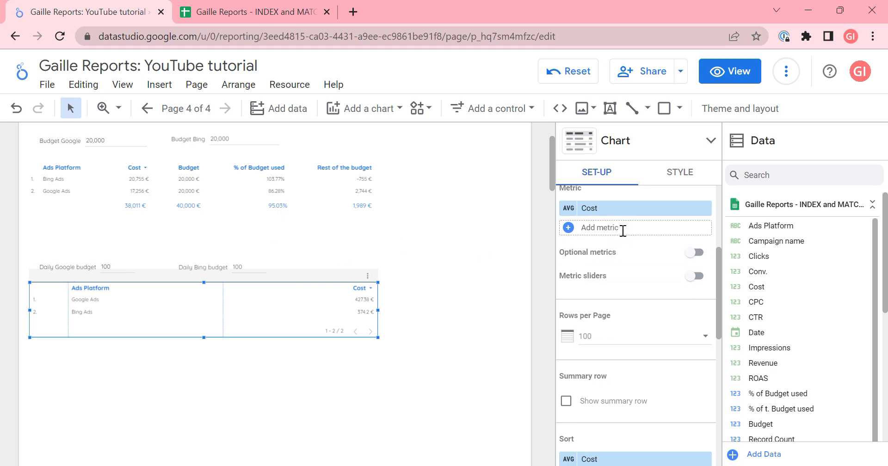
{"action": "left_click", "coordinate": [623, 231]}
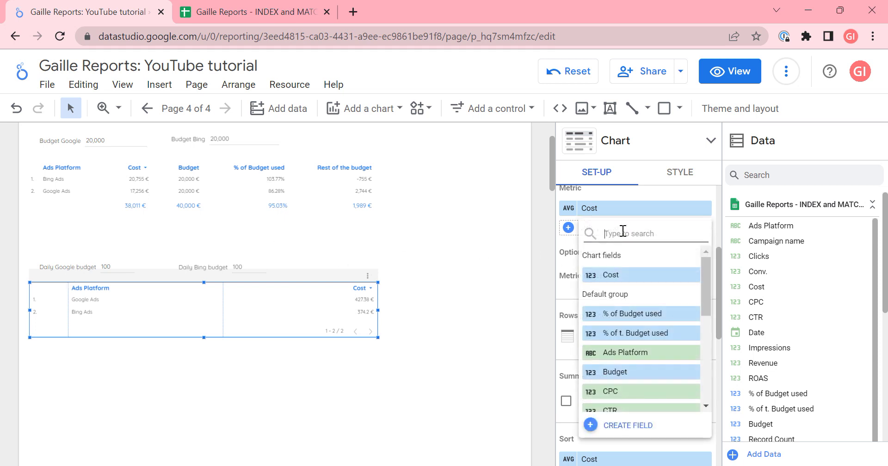
{"action": "type", "text": "da"}
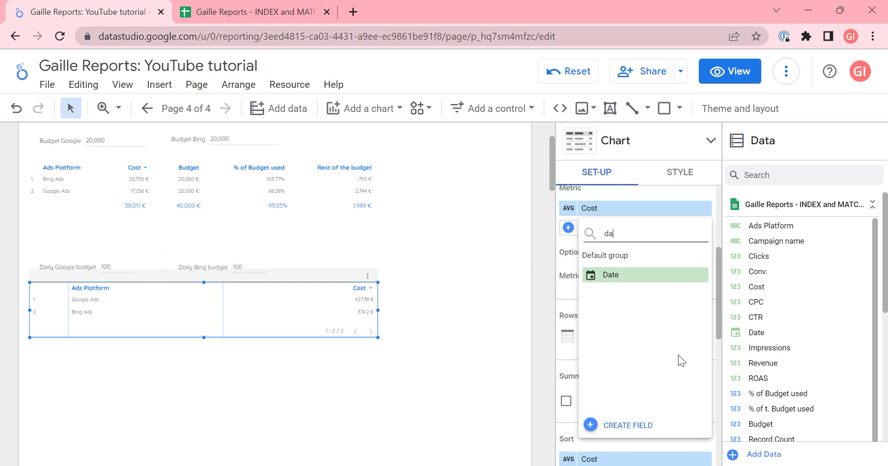
{"action": "left_click", "coordinate": [476, 359]}
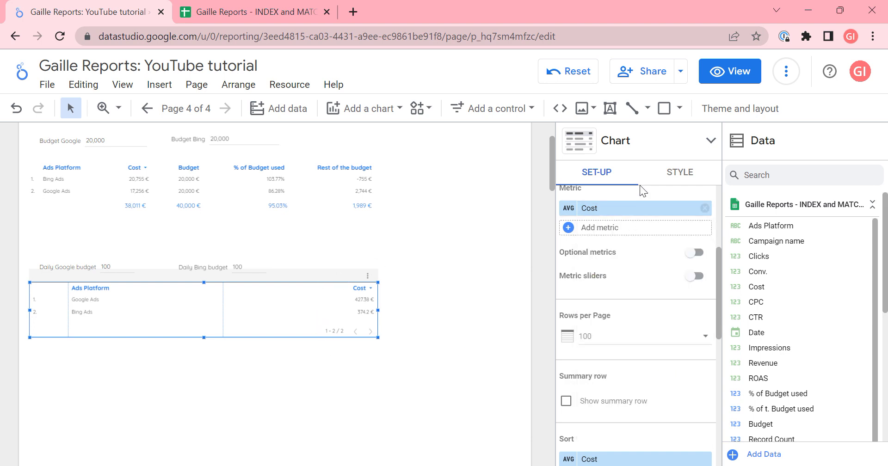
- Show row numbers but no pagination in the new table, and shorten it to fit its two rows
{"action": "left_click", "coordinate": [680, 172]}
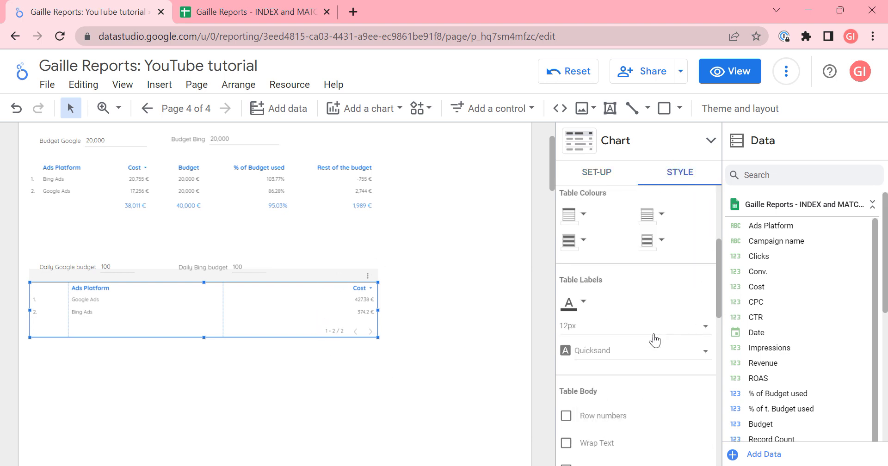
{"action": "left_click", "coordinate": [596, 418]}
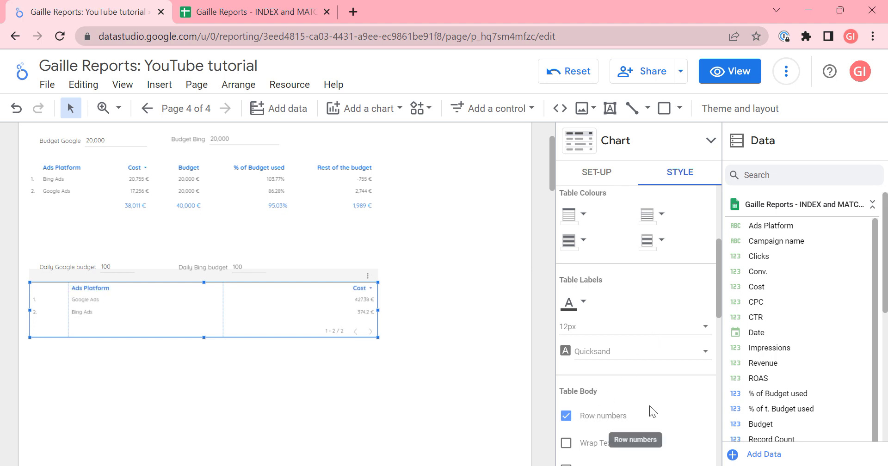
{"action": "scroll", "coordinate": [651, 412], "scroll_direction": "down", "scroll_amount": 3}
{"action": "left_click", "coordinate": [604, 401]}
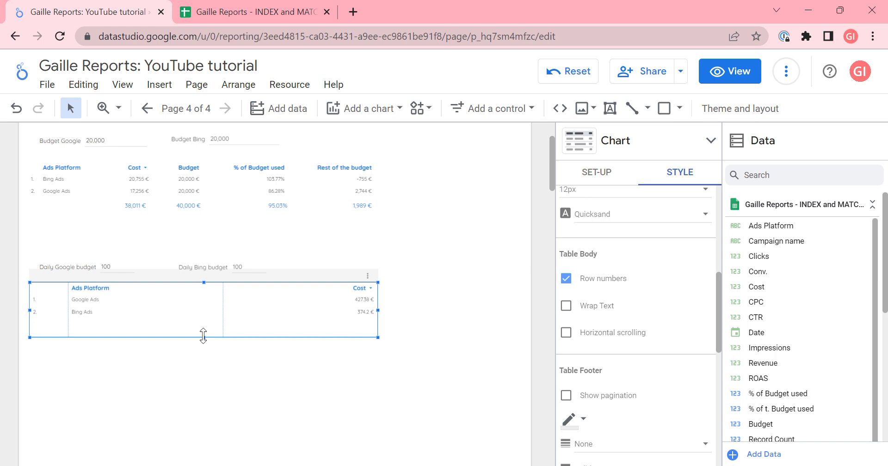
{"action": "left_click_drag", "start_coordinate": [203, 336], "coordinate": [210, 326]}
{"action": "left_click", "coordinate": [300, 311]}
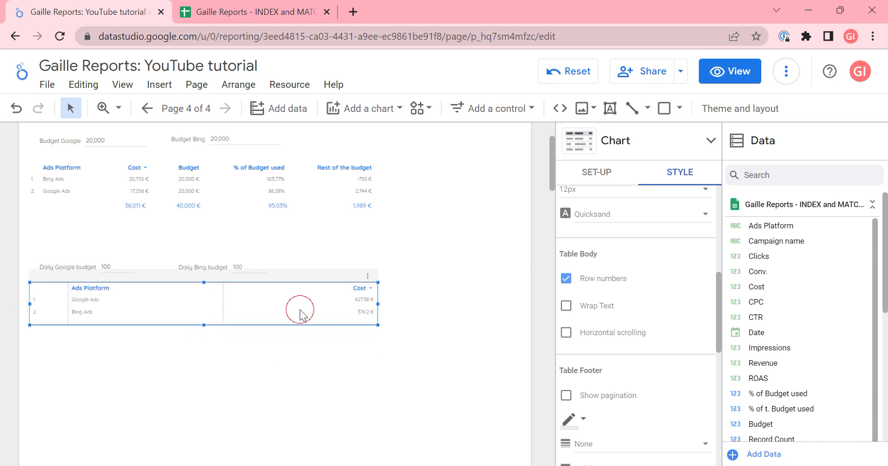
- Open the table's data source for editing, enlarge the editor, and start a new calculated field
{"action": "left_click", "coordinate": [587, 176]}
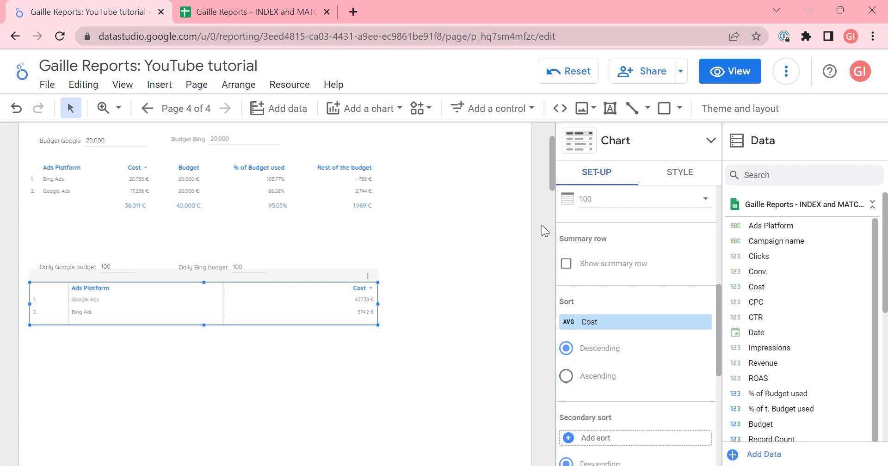
{"action": "scroll", "coordinate": [638, 273], "scroll_direction": "up", "scroll_amount": 8}
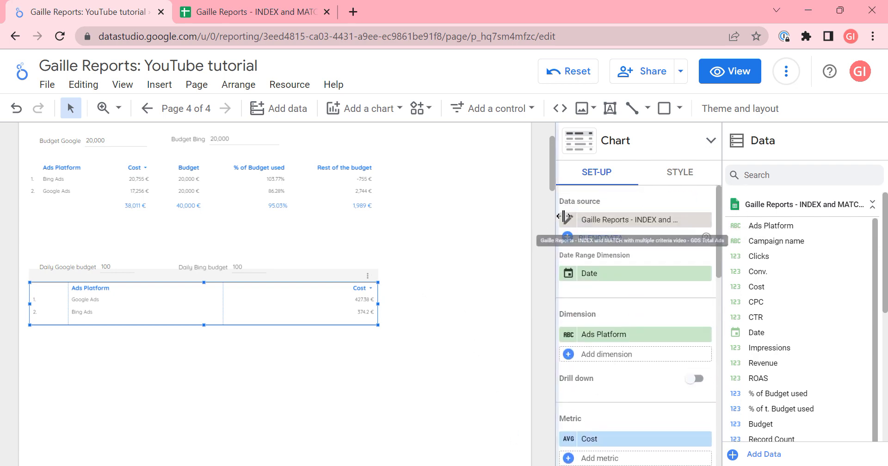
{"action": "left_click", "coordinate": [571, 220]}
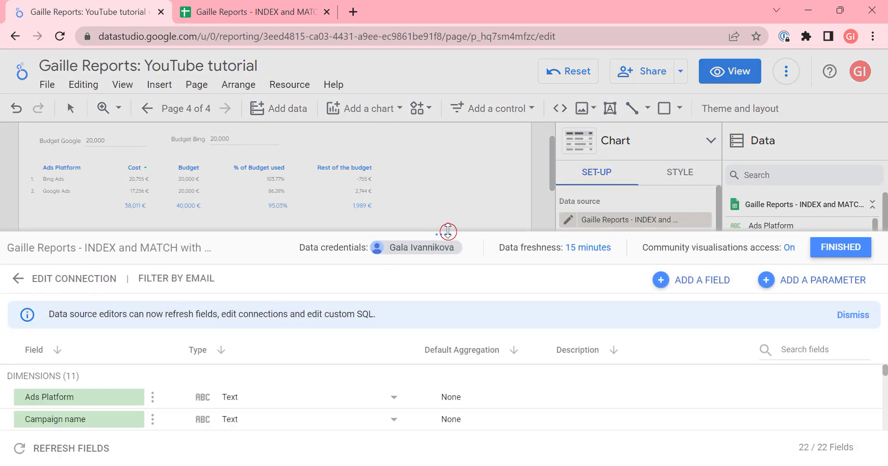
{"action": "left_click_drag", "start_coordinate": [448, 232], "coordinate": [465, 51]}
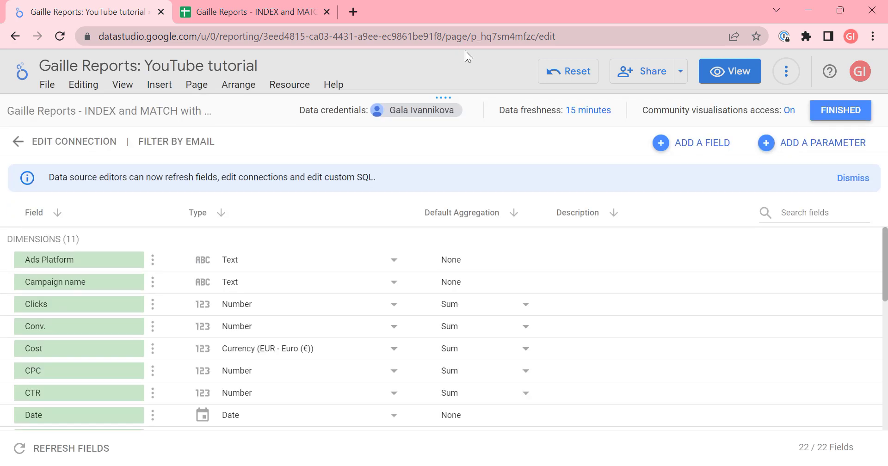
{"action": "left_click", "coordinate": [681, 147]}
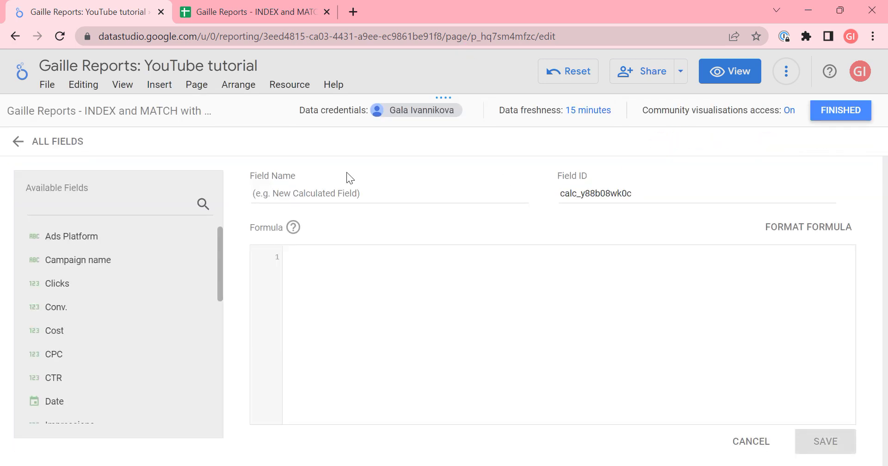
- Name the calculated field Daily budget
{"action": "left_click", "coordinate": [333, 192]}
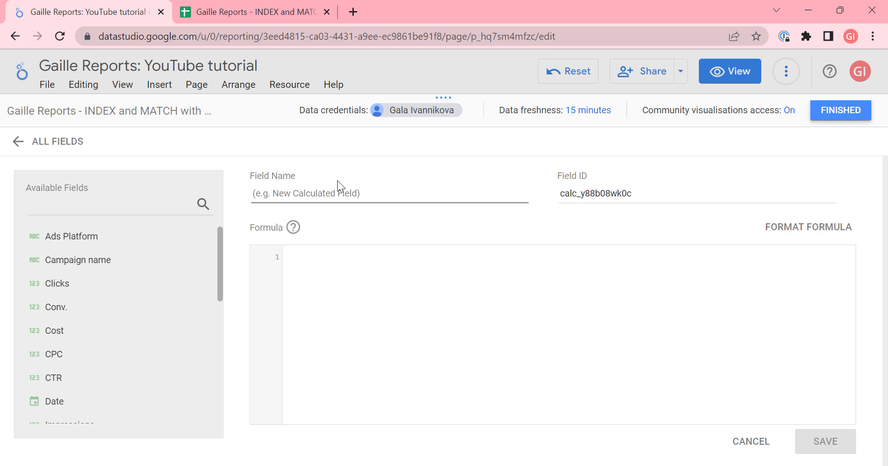
{"action": "type", "text": "Daily G"}
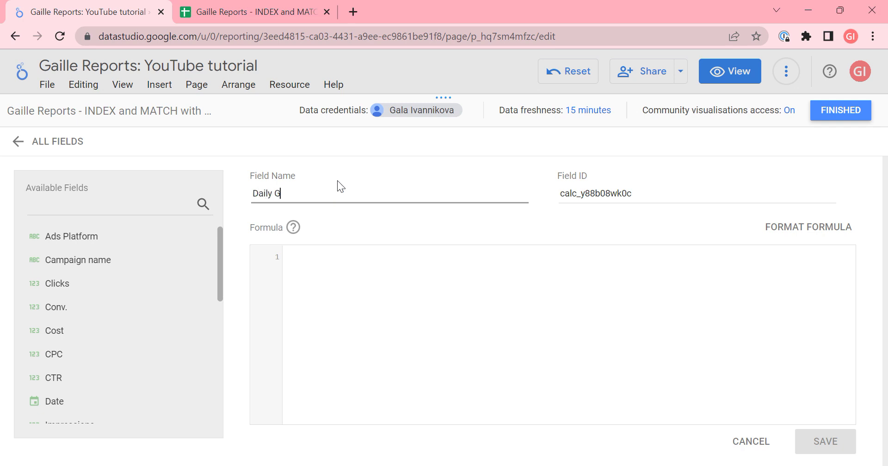
{"action": "type", "text": "oogle budget"}
{"action": "left_click", "coordinate": [346, 296]}
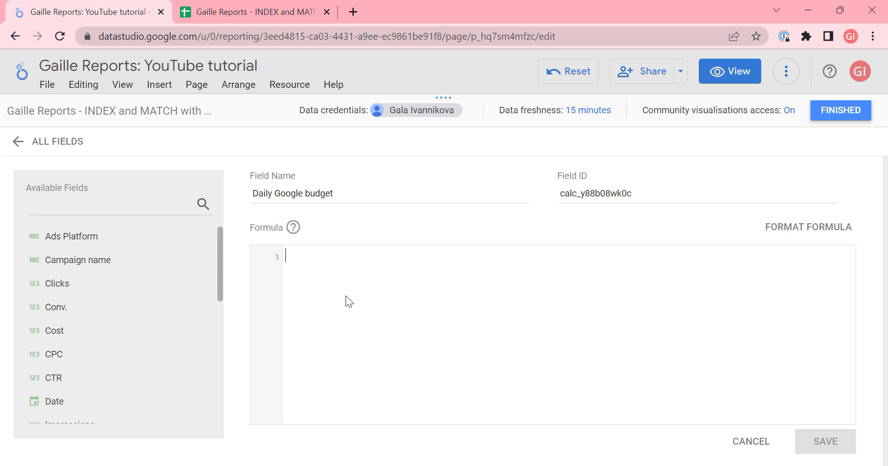
{"action": "left_click", "coordinate": [306, 192]}
{"action": "key", "text": "ctrl+shift+Left"}
{"action": "key", "text": "BackSpace"}
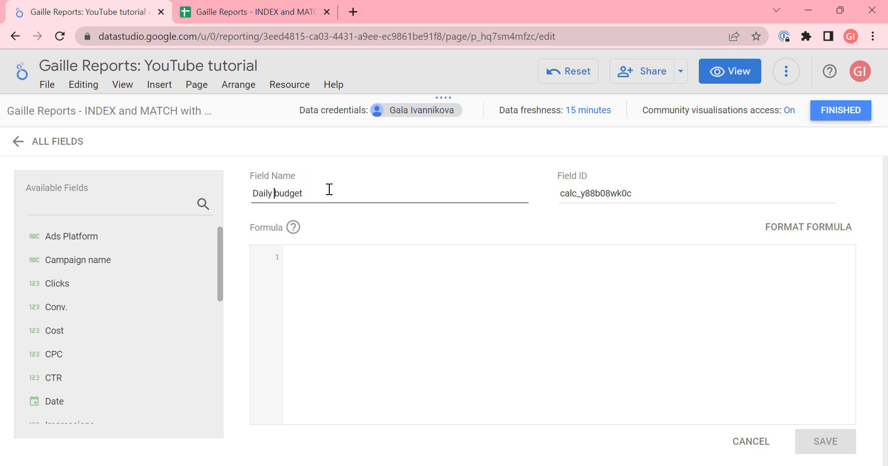
- Begin the Daily budget formula with CASE WHEN Ads Platform = "Google Ads" THEN the Daily Google budget parameter
{"action": "left_click", "coordinate": [388, 293]}
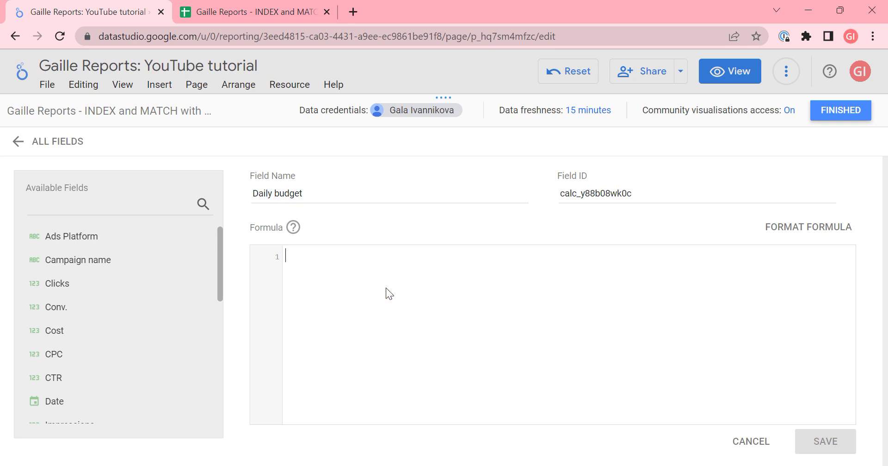
{"action": "type", "text": "CAS"}
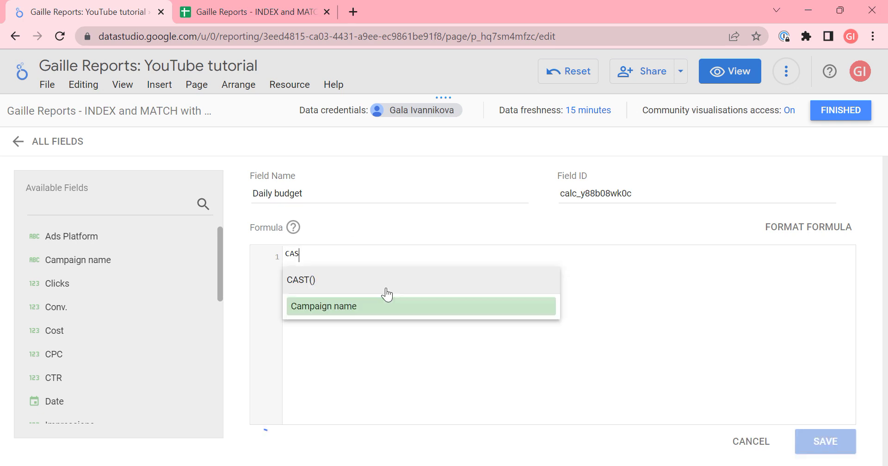
{"action": "type", "text": "E WHEN "}
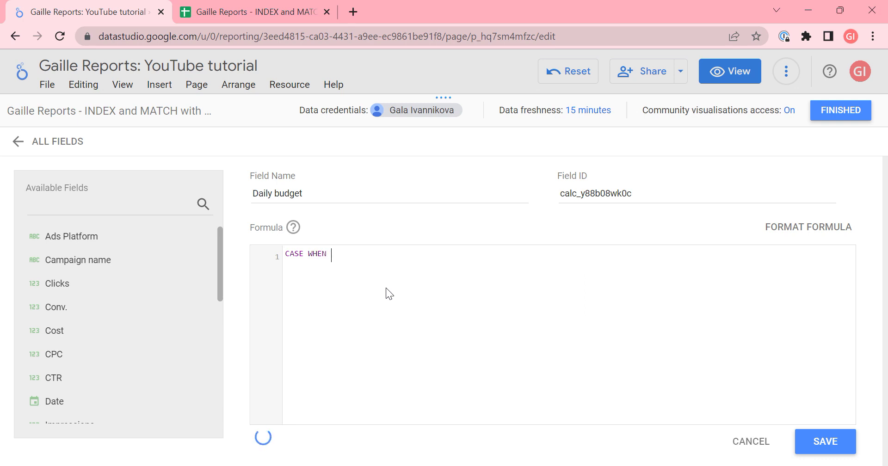
{"action": "type", "text": "ads"}
{"action": "left_click", "coordinate": [388, 284]}
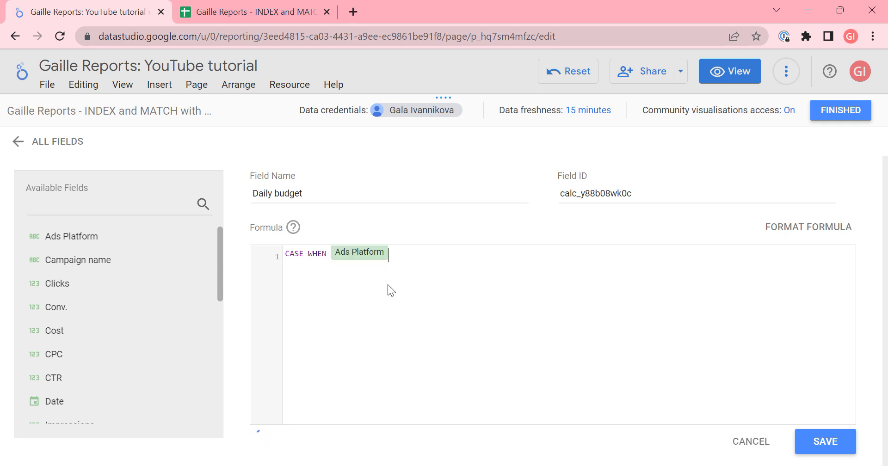
{"action": "type", "text": "= \"Google Ads\" THEN "}
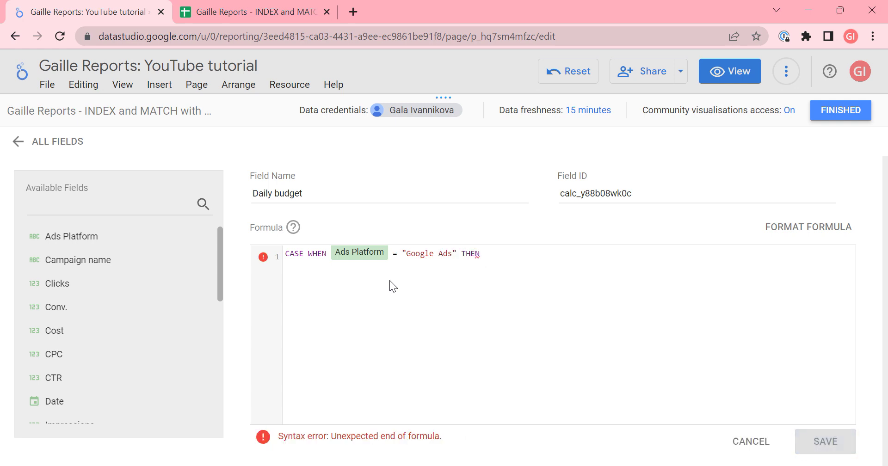
{"action": "type", "text": "dai"}
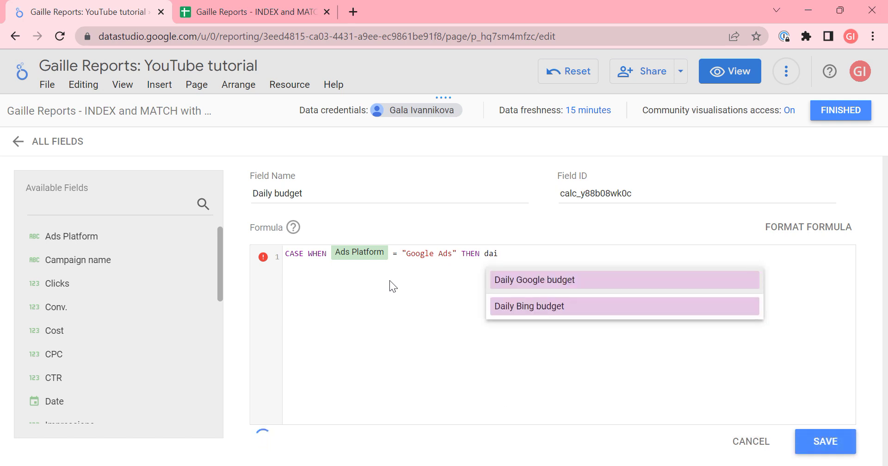
{"action": "left_click", "coordinate": [535, 281]}
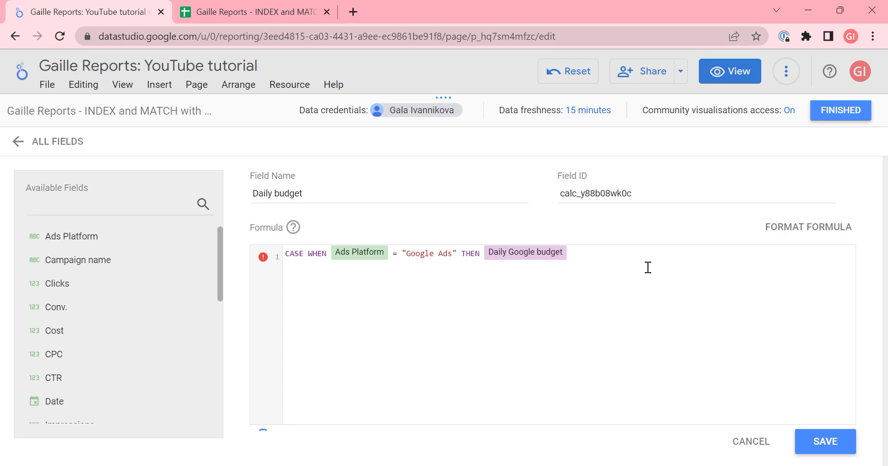
- Complete the formula with WHEN Ads Platform = "Bing Ads" THEN Daily Bing budget, ELSE 0 END, and save the field
{"action": "type", "text": "WHEN ad"}
{"action": "key", "text": "Return"}
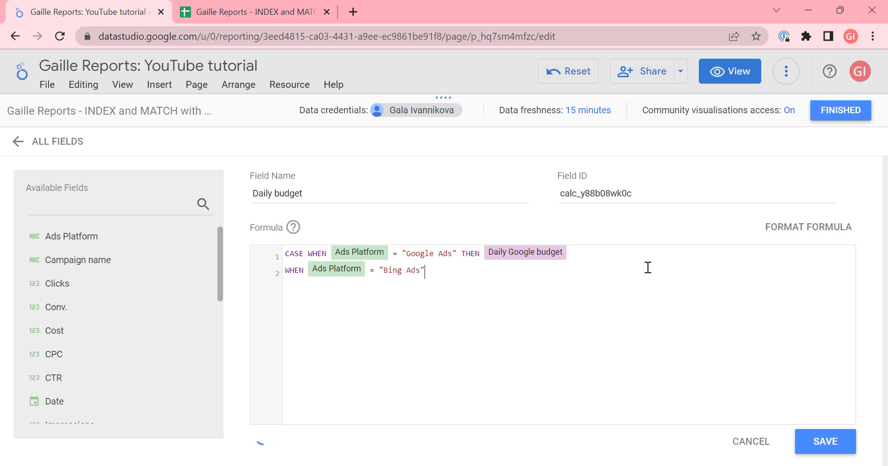
{"action": "type", "text": "THENdai"}
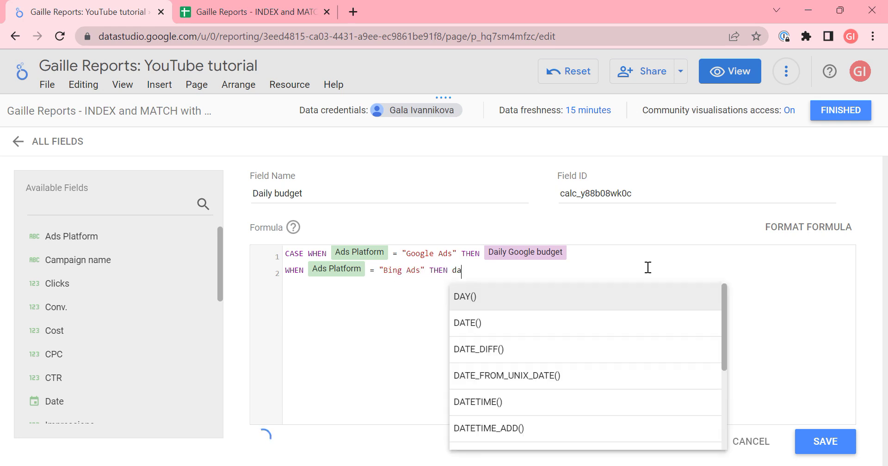
{"action": "left_click", "coordinate": [557, 333]}
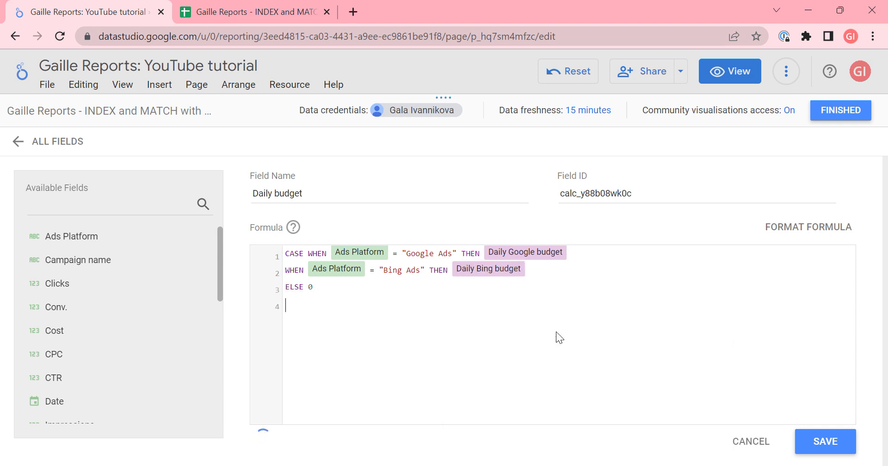
{"action": "type", "text": "END"}
{"action": "left_click", "coordinate": [824, 447]}
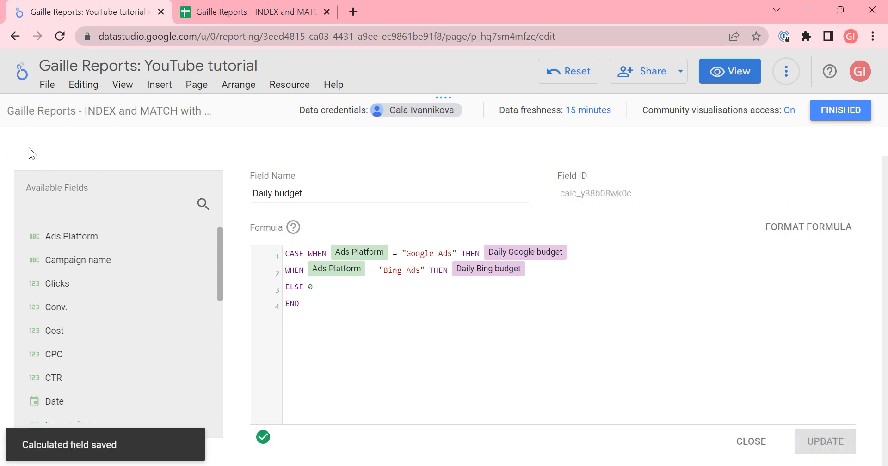
- Return to the full field list, set the Daily budget field's type to Currency EUR - Euro (€), and finish editing the data source
{"action": "left_click", "coordinate": [18, 142]}
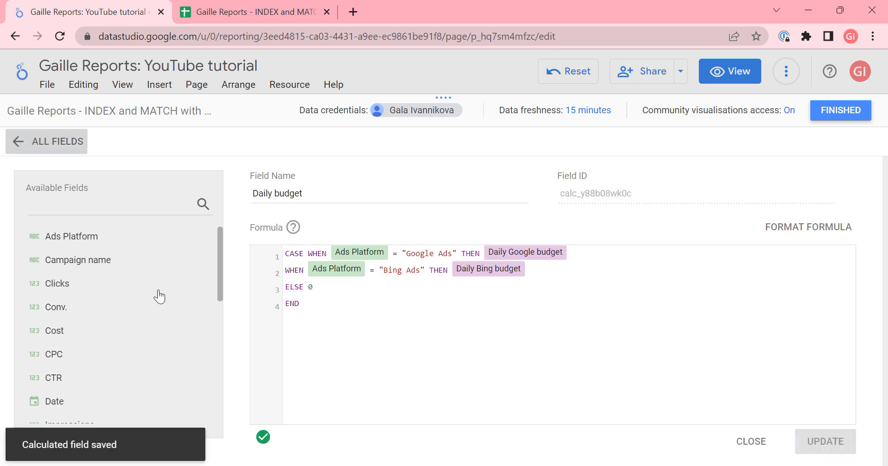
{"action": "left_click", "coordinate": [19, 144]}
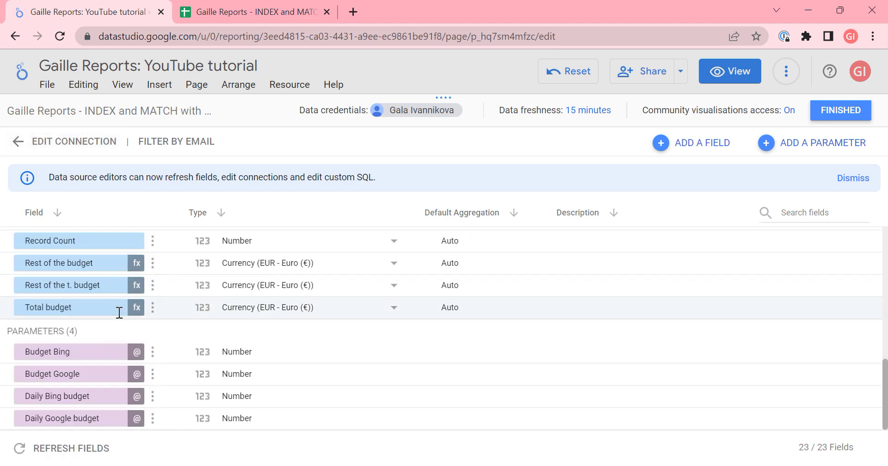
{"action": "scroll", "coordinate": [118, 306], "scroll_direction": "up", "scroll_amount": 3}
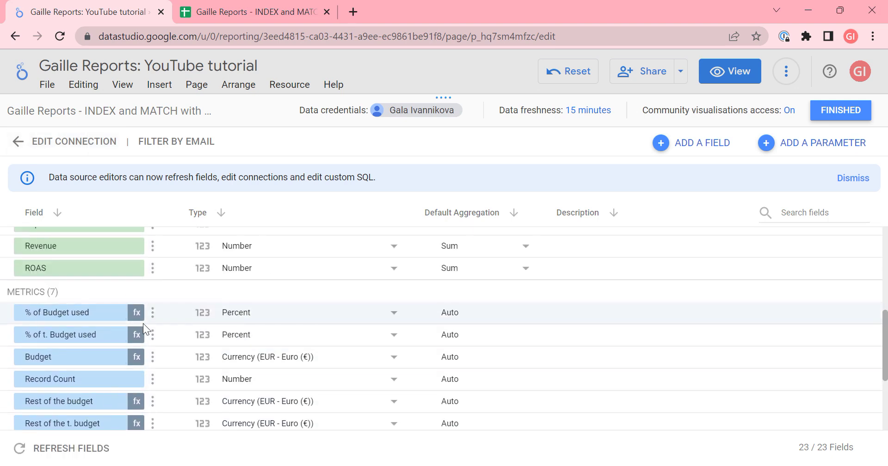
{"action": "scroll", "coordinate": [135, 347], "scroll_direction": "down", "scroll_amount": 1}
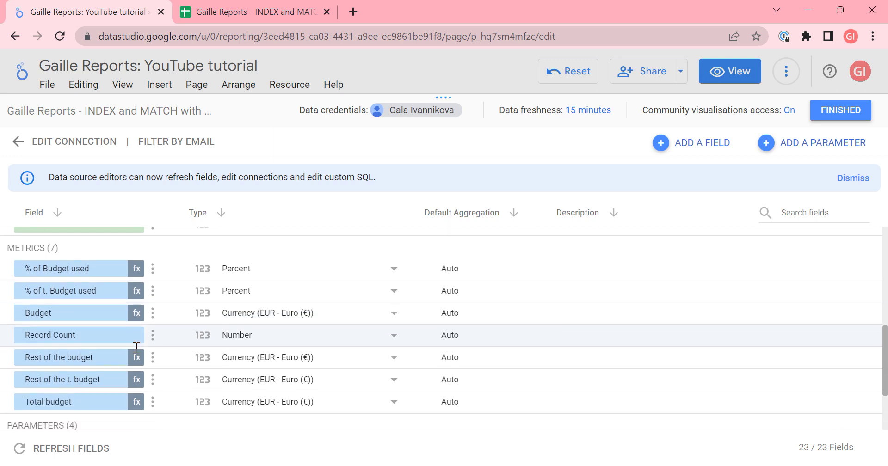
{"action": "scroll", "coordinate": [115, 333], "scroll_direction": "up", "scroll_amount": 6}
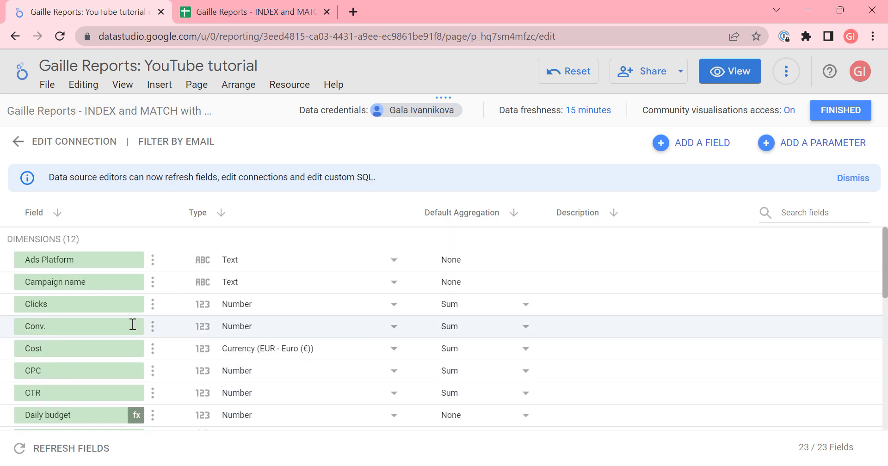
{"action": "scroll", "coordinate": [69, 360], "scroll_direction": "down", "scroll_amount": 1}
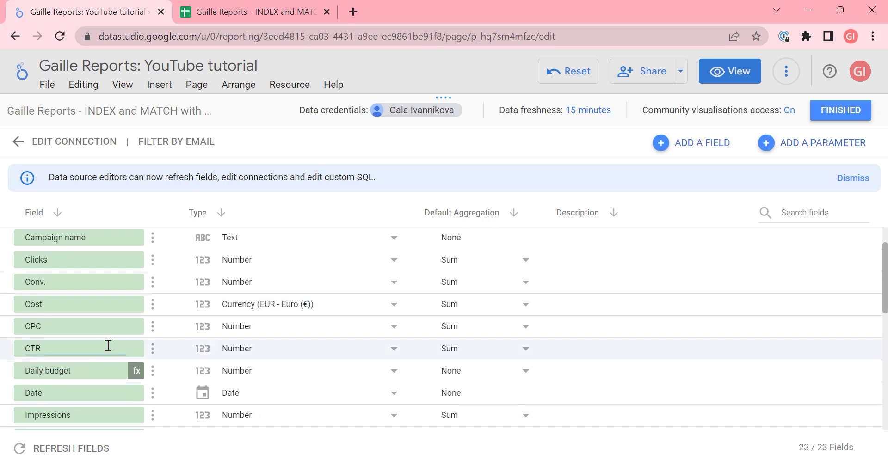
{"action": "scroll", "coordinate": [107, 345], "scroll_direction": "up", "scroll_amount": 1}
{"action": "scroll", "coordinate": [126, 343], "scroll_direction": "down", "scroll_amount": 1}
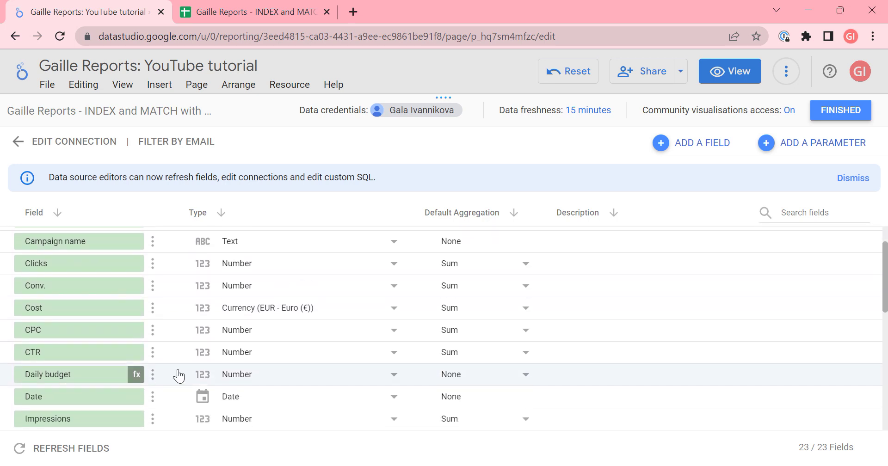
{"action": "left_click", "coordinate": [240, 379]}
{"action": "mouse_move", "coordinate": [266, 307]}
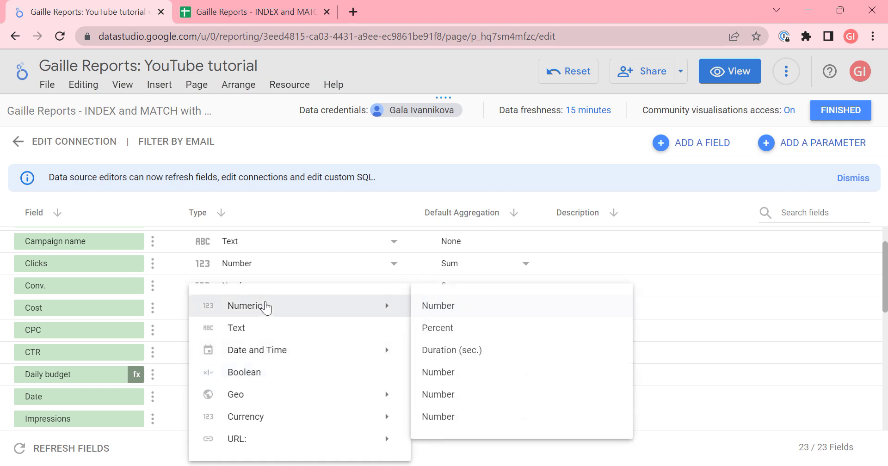
{"action": "mouse_move", "coordinate": [264, 426]}
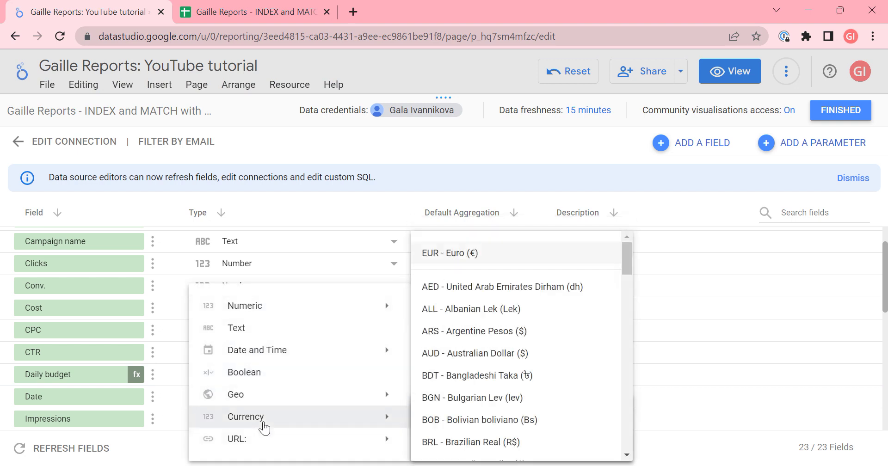
{"action": "left_click", "coordinate": [488, 253]}
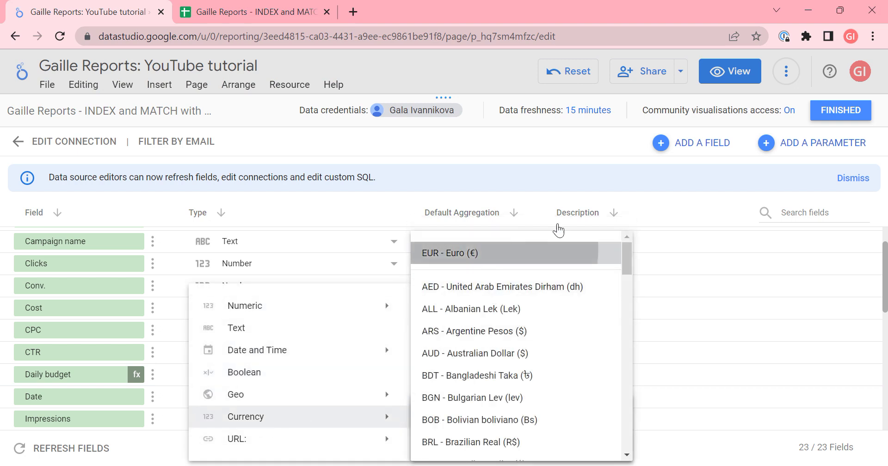
{"action": "left_click", "coordinate": [869, 117]}
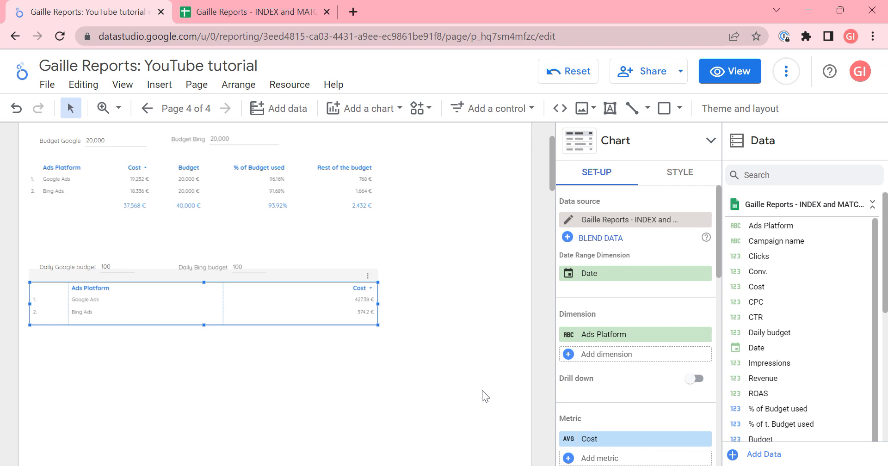
- Add Daily budget as a second metric to the daily table, after Cost
{"action": "scroll", "coordinate": [654, 395], "scroll_direction": "down", "scroll_amount": 3}
{"action": "left_click", "coordinate": [606, 320]}
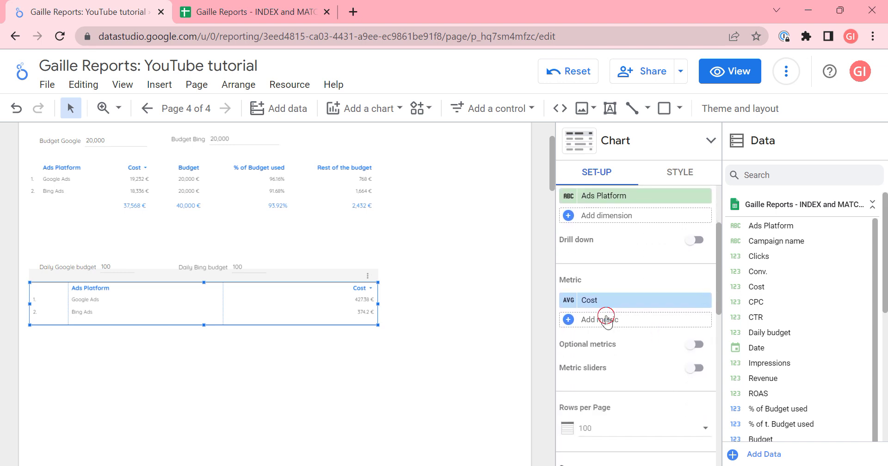
{"action": "type", "text": "di"}
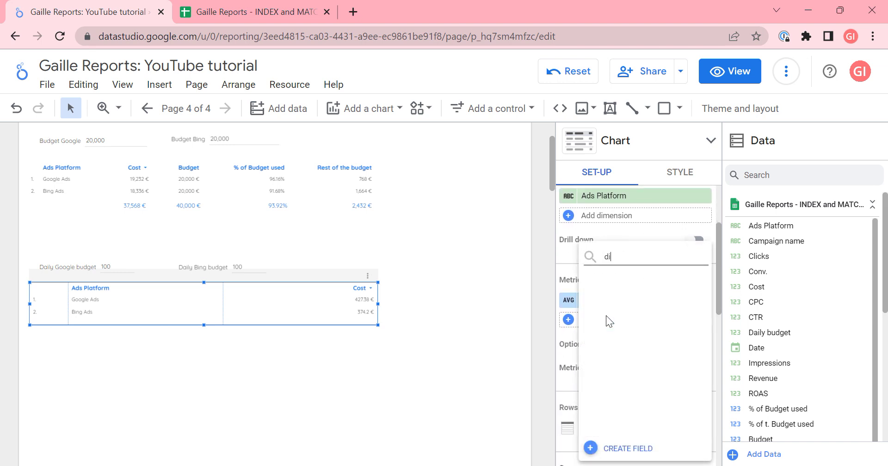
{"action": "left_click", "coordinate": [637, 301]}
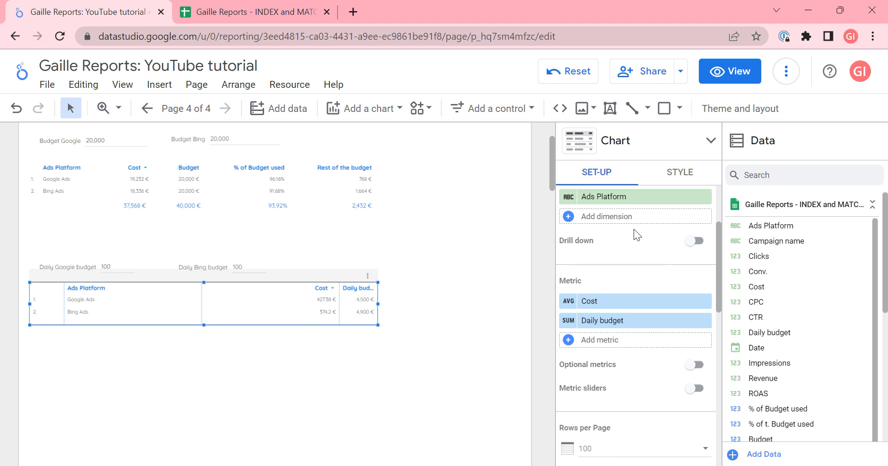
- Add Date as a second dimension, lengthen the table to show its daily rows, and widen the Daily budget column
{"action": "scroll", "coordinate": [634, 229], "scroll_direction": "up", "scroll_amount": 3}
{"action": "scroll", "coordinate": [643, 221], "scroll_direction": "down", "scroll_amount": 4}
{"action": "scroll", "coordinate": [627, 243], "scroll_direction": "up", "scroll_amount": 1}
{"action": "scroll", "coordinate": [627, 243], "scroll_direction": "up", "scroll_amount": 1}
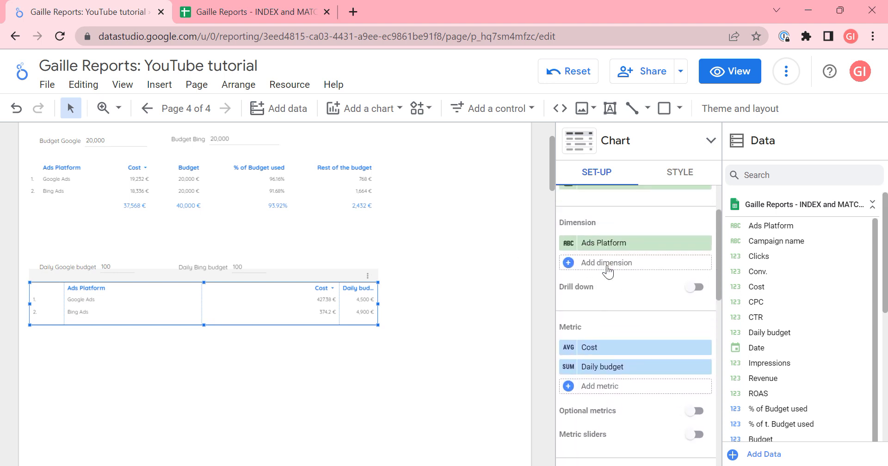
{"action": "left_click", "coordinate": [598, 262]}
{"action": "type", "text": "da"}
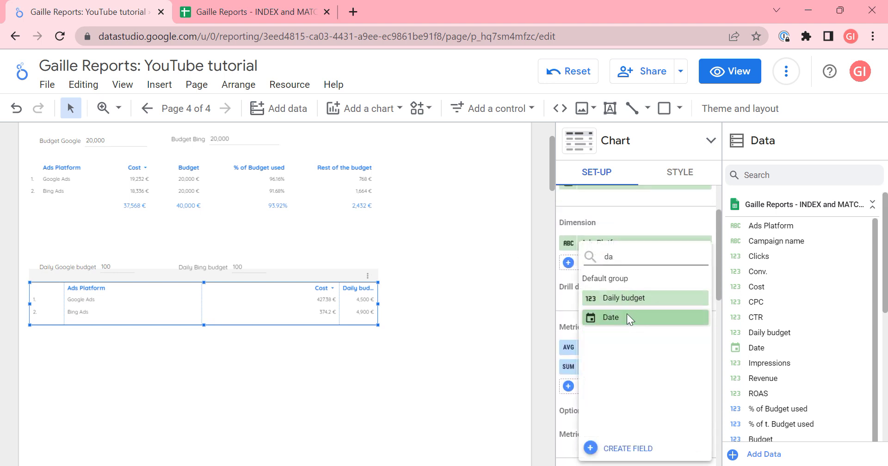
{"action": "left_click", "coordinate": [628, 318]}
{"action": "left_click_drag", "start_coordinate": [204, 327], "coordinate": [204, 465]}
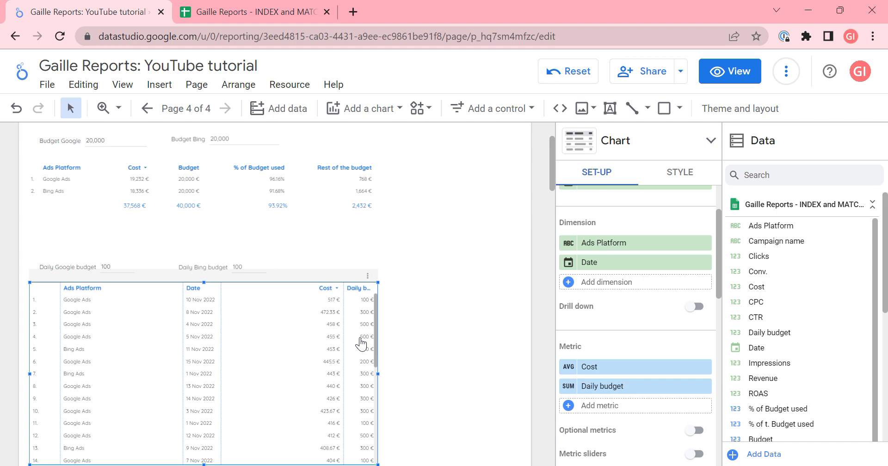
{"action": "double_click", "coordinate": [345, 308]}
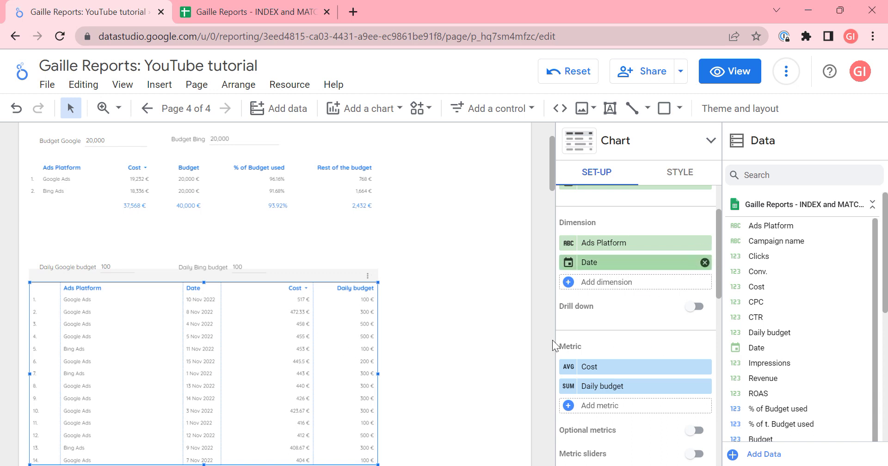
- Remove the Date dimension from the daily table and shorten the table to fit its two platform rows
{"action": "left_click", "coordinate": [704, 262]}
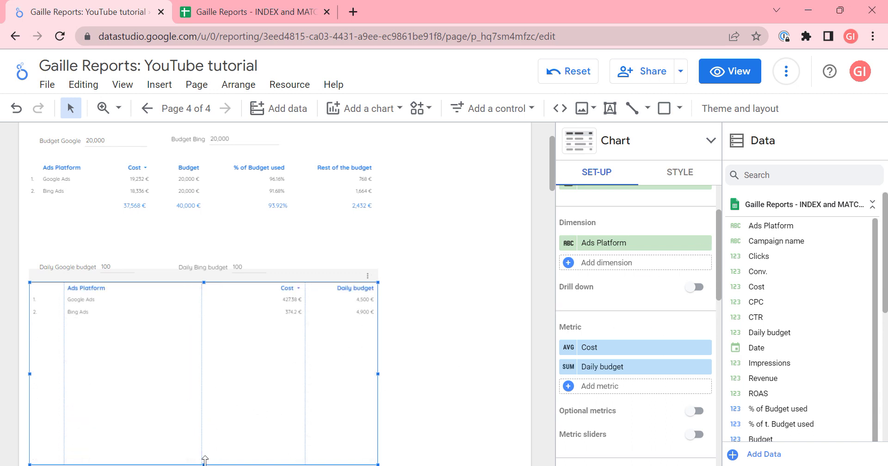
{"action": "left_click_drag", "start_coordinate": [204, 465], "coordinate": [245, 325]}
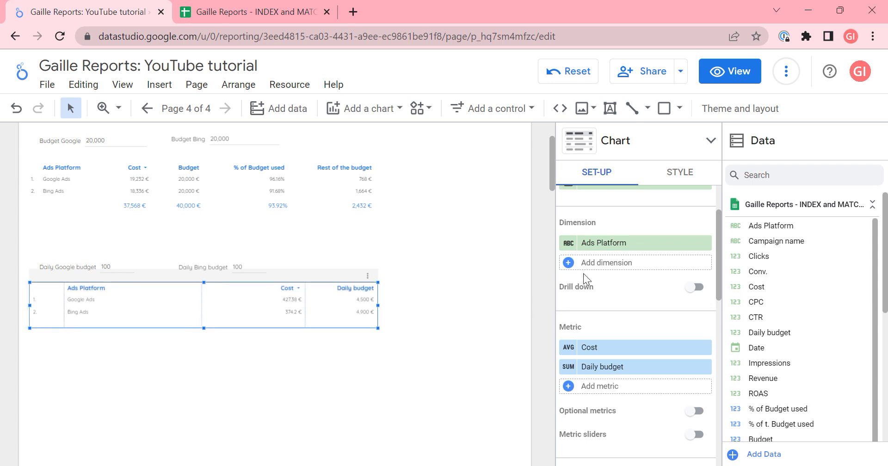
- Set the Daily budget field's default aggregation to Average in the daily table's data source and finish editing
{"action": "scroll", "coordinate": [584, 274], "scroll_direction": "up", "scroll_amount": 2}
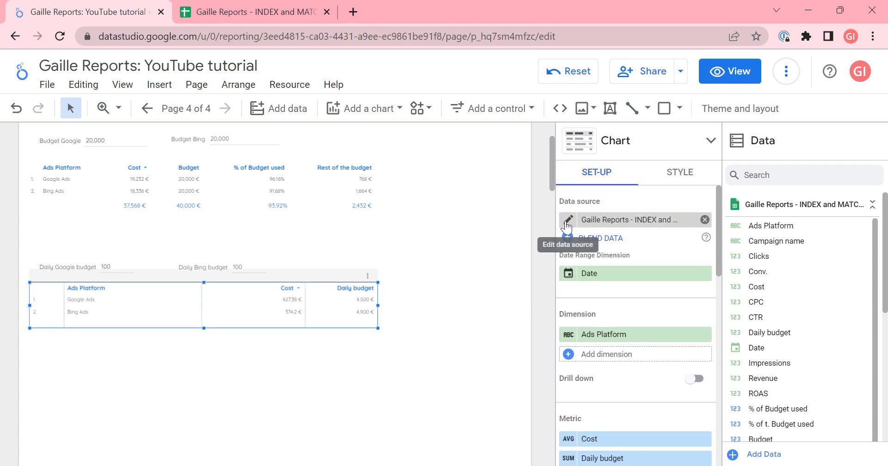
{"action": "left_click", "coordinate": [567, 221]}
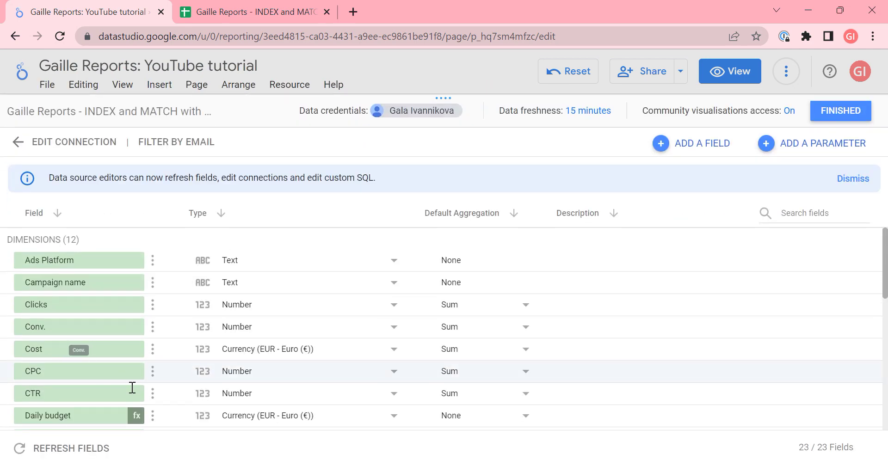
{"action": "scroll", "coordinate": [167, 342], "scroll_direction": "down", "scroll_amount": 2}
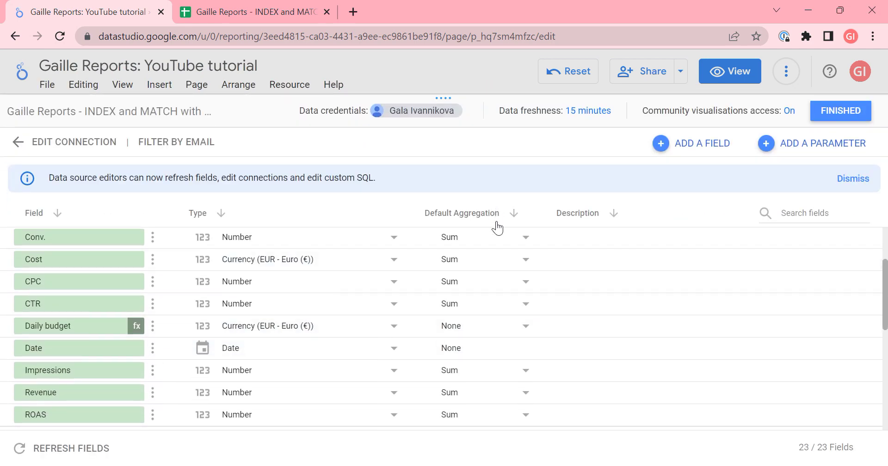
{"action": "left_click", "coordinate": [504, 325]}
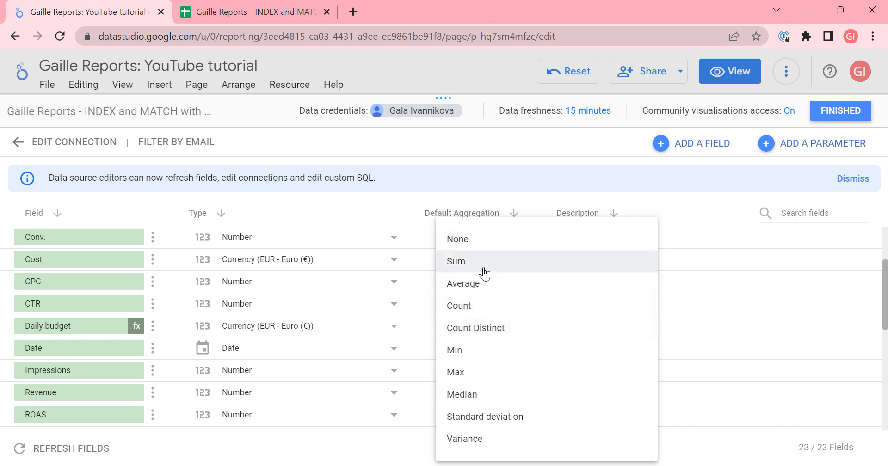
{"action": "left_click", "coordinate": [496, 284]}
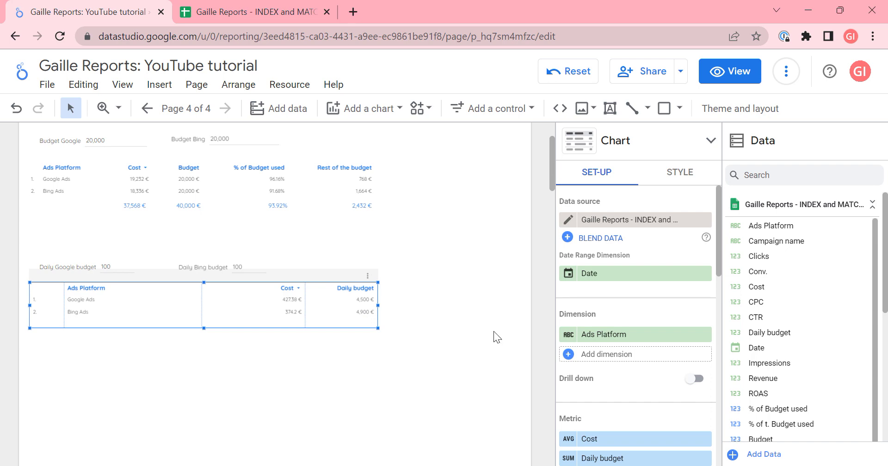
- Wrap the Daily budget field's CASE formula in AVG( ), update the field, and finish editing the data source
{"action": "left_click", "coordinate": [568, 220]}
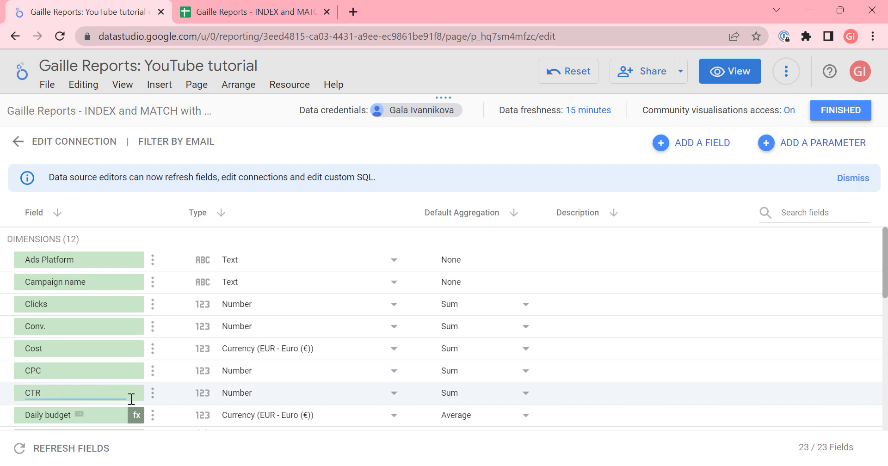
{"action": "left_click", "coordinate": [137, 415]}
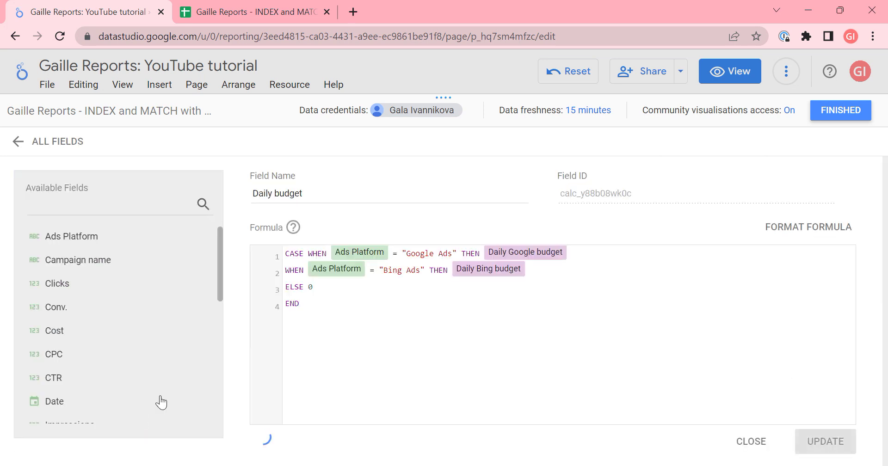
{"action": "left_click", "coordinate": [288, 256]}
{"action": "type", "text": "AVG("}
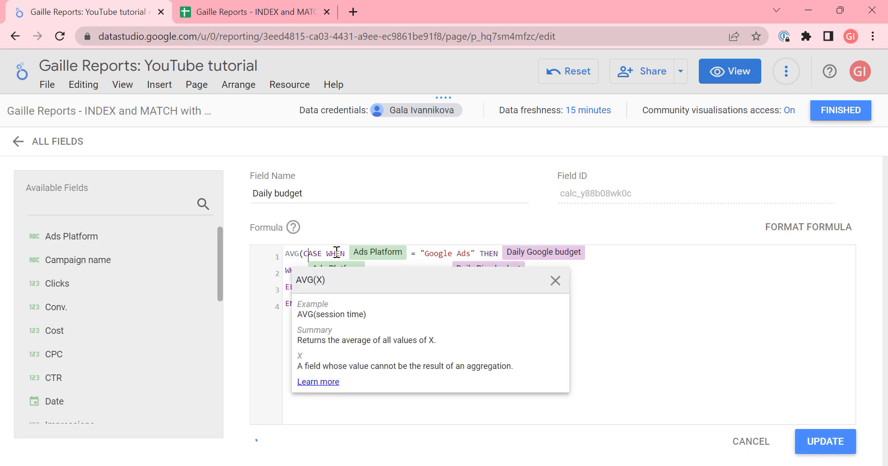
{"action": "left_click", "coordinate": [305, 304]}
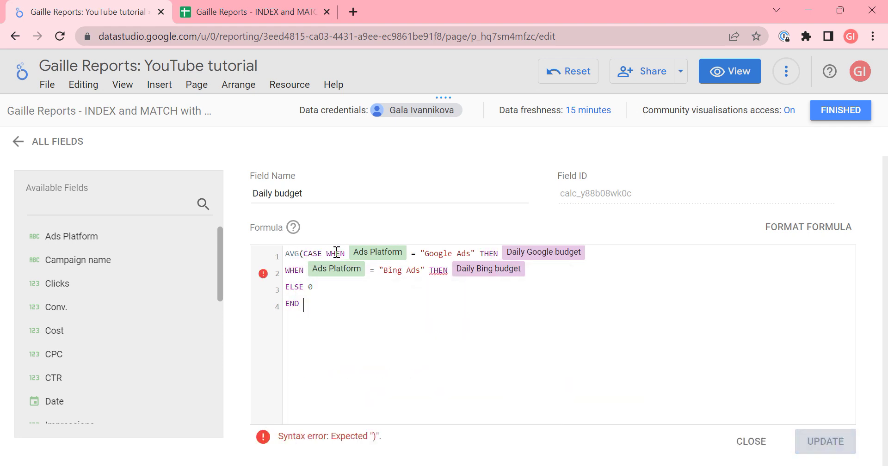
{"action": "type", "text": ")"}
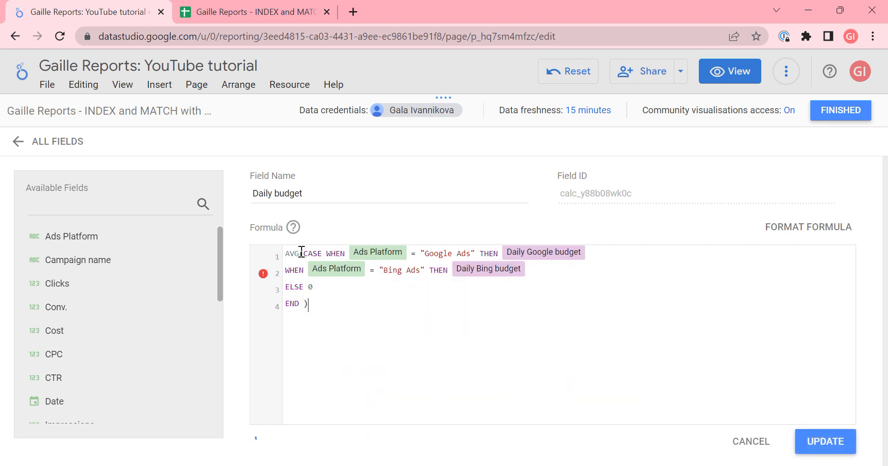
{"action": "left_click", "coordinate": [302, 252]}
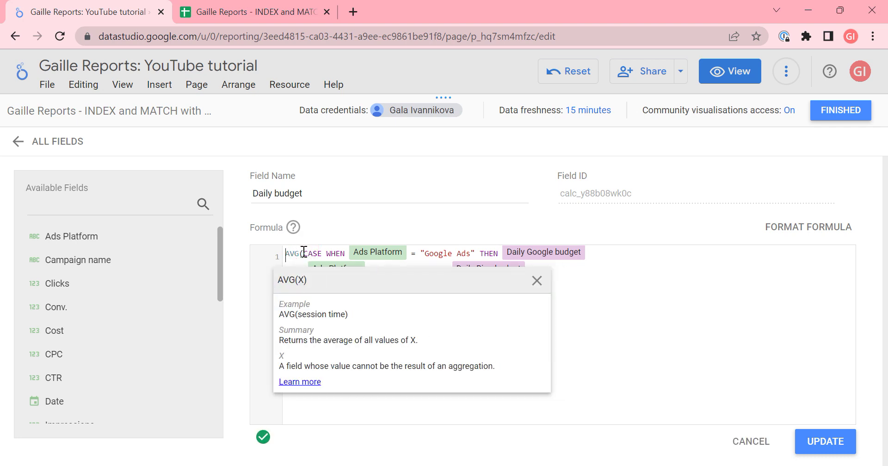
{"action": "key", "text": "Down"}
{"action": "key", "text": "Down"}
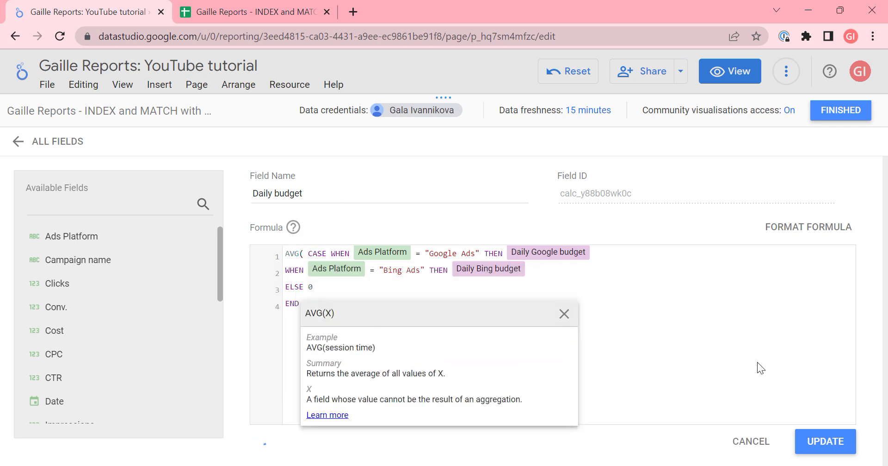
{"action": "left_click", "coordinate": [844, 434]}
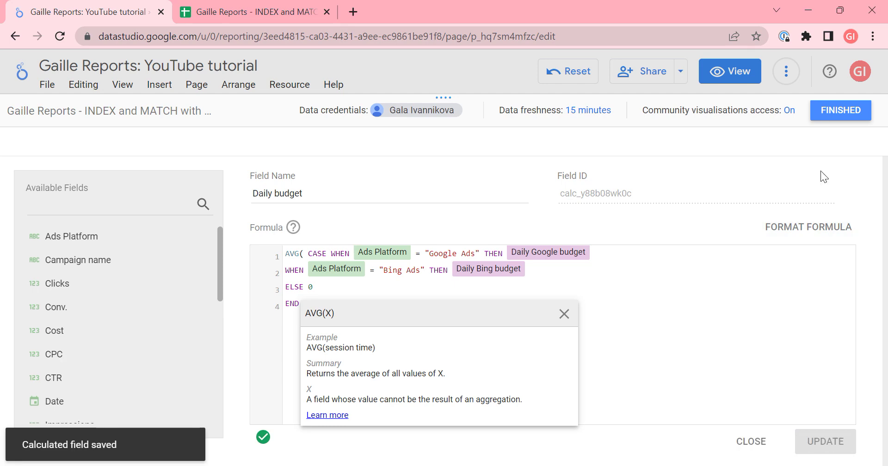
{"action": "left_click", "coordinate": [841, 110]}
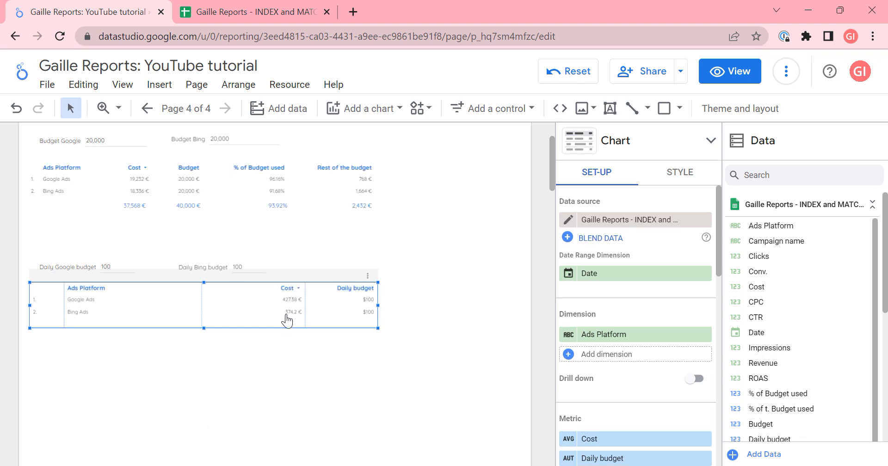
- Set the Daily Bing budget control to 350 in view mode and return to editing the report
{"action": "left_click", "coordinate": [729, 71]}
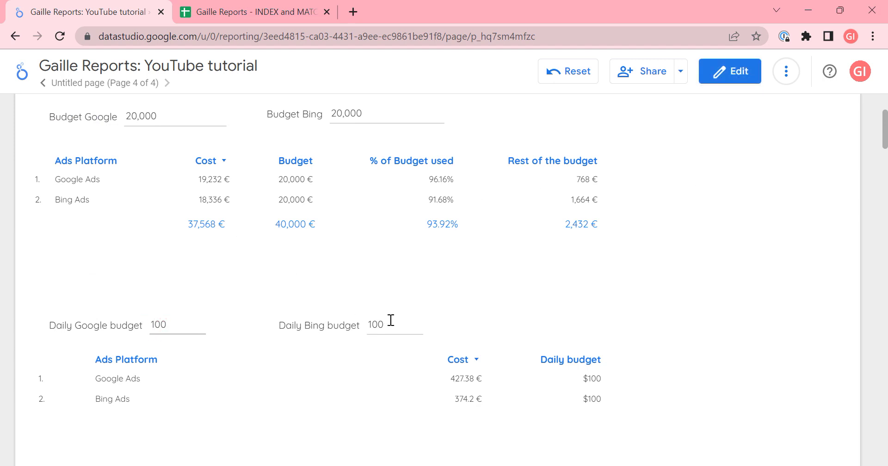
{"action": "left_click", "coordinate": [373, 324]}
{"action": "double_click", "coordinate": [373, 324]}
{"action": "type", "text": "150"}
{"action": "left_click", "coordinate": [715, 81]}
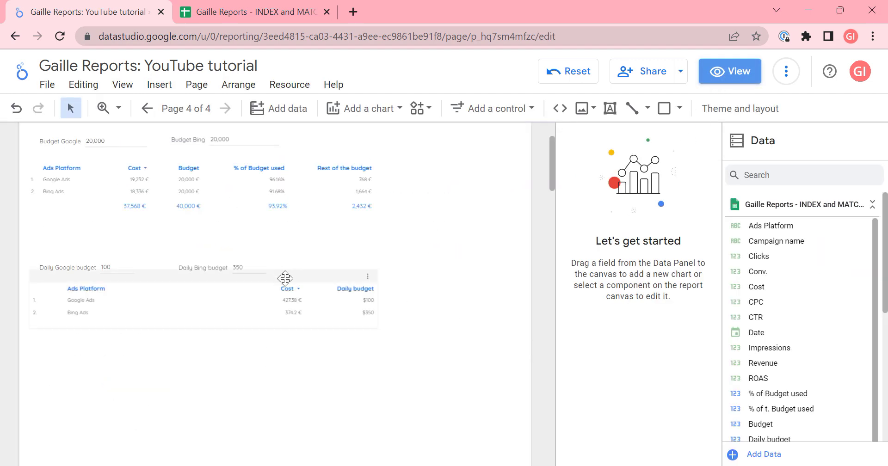
- Start a new calculated field in the daily table's data source, named "% of daily budget used"
{"action": "left_click", "coordinate": [285, 279]}
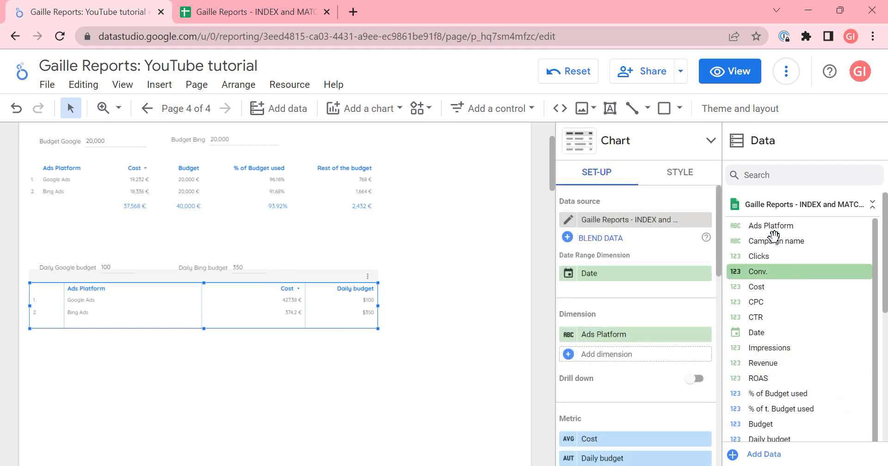
{"action": "scroll", "coordinate": [805, 257], "scroll_direction": "down", "scroll_amount": 6}
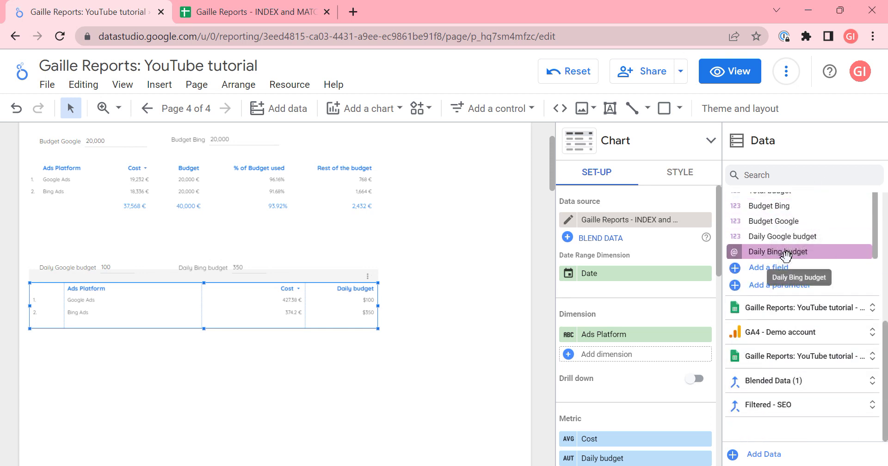
{"action": "left_click", "coordinate": [769, 269]}
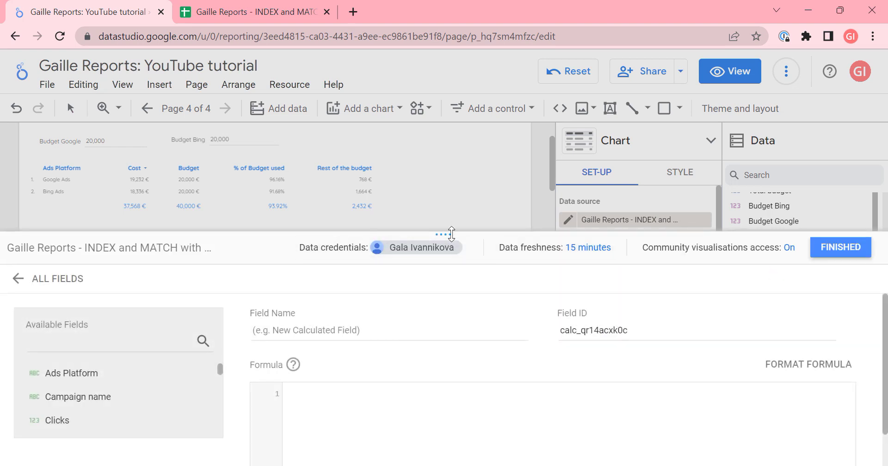
{"action": "left_click", "coordinate": [372, 259]}
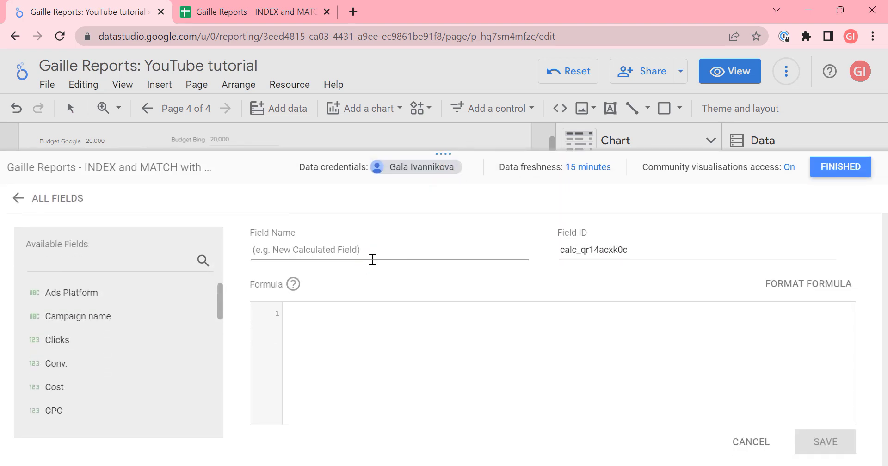
{"action": "type", "text": "% of daily budget used"}
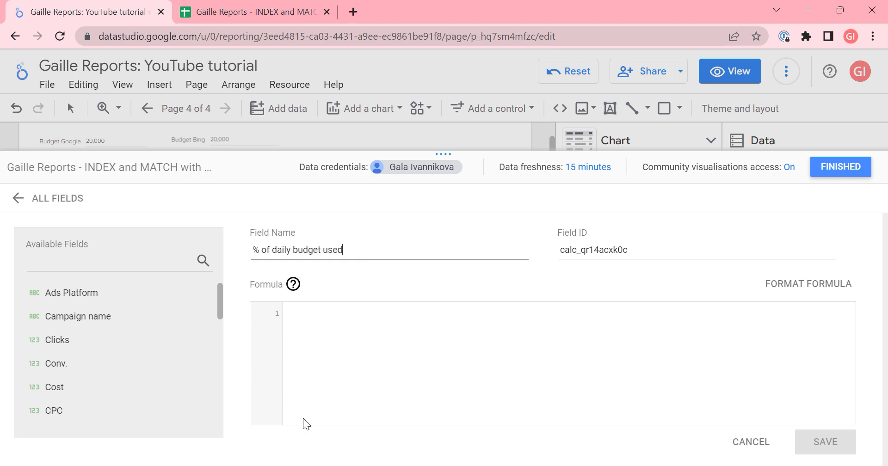
- Enter the formula SUM(Cost) / Daily budget for the new field, save it, and finish editing the data source
{"action": "left_click", "coordinate": [327, 365]}
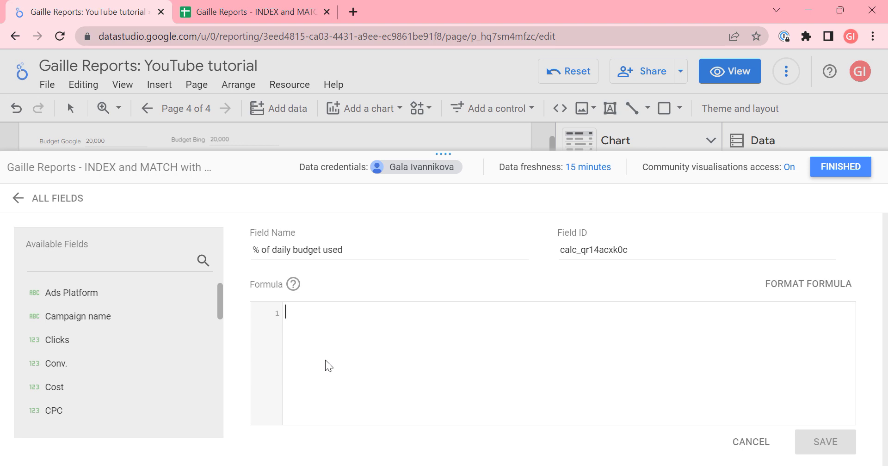
{"action": "type", "text": "s"}
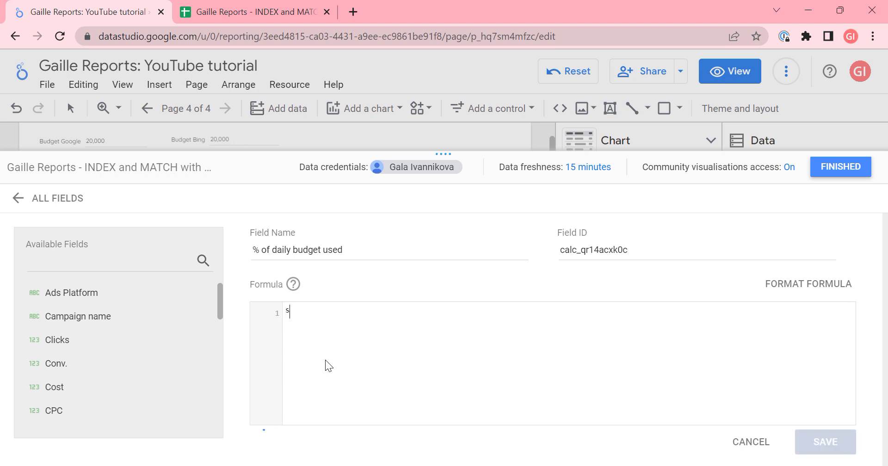
{"action": "type", "text": "um(cost)"}
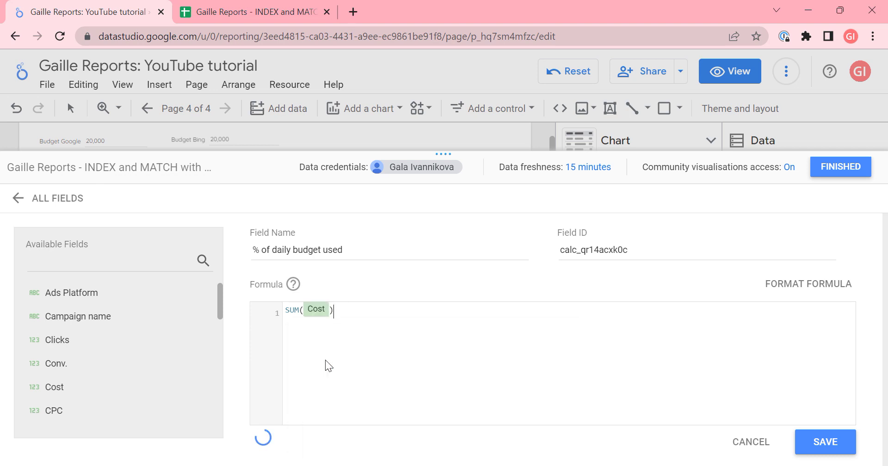
{"action": "type", "text": " / dai"}
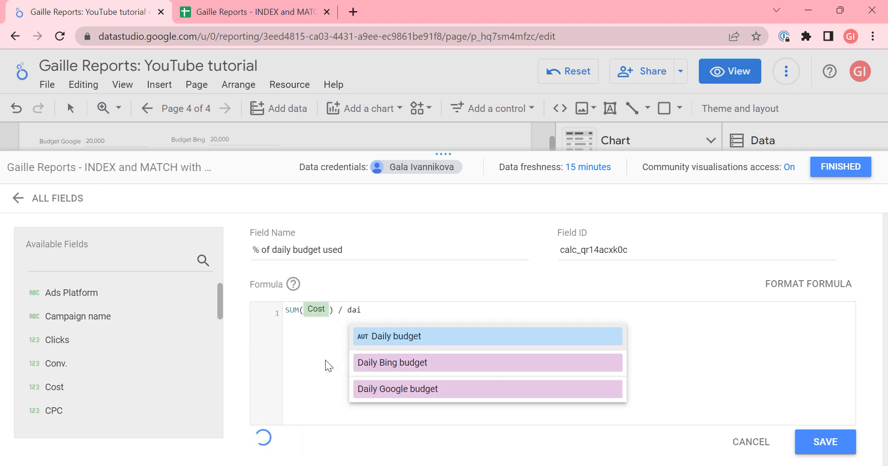
{"action": "left_click", "coordinate": [406, 336]}
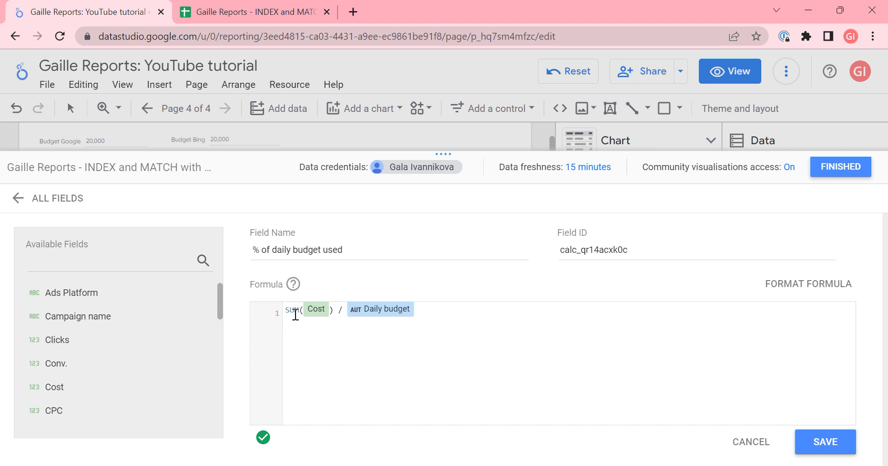
{"action": "left_click", "coordinate": [296, 314]}
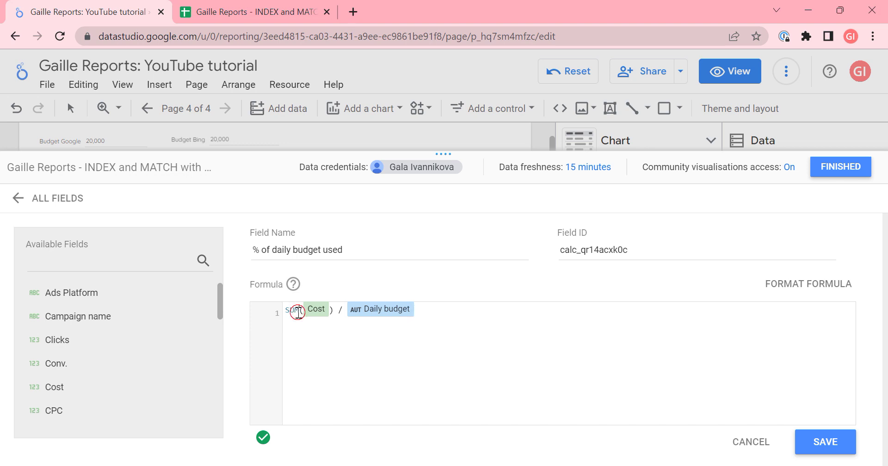
{"action": "left_click", "coordinate": [346, 313]}
{"action": "left_click", "coordinate": [825, 445]}
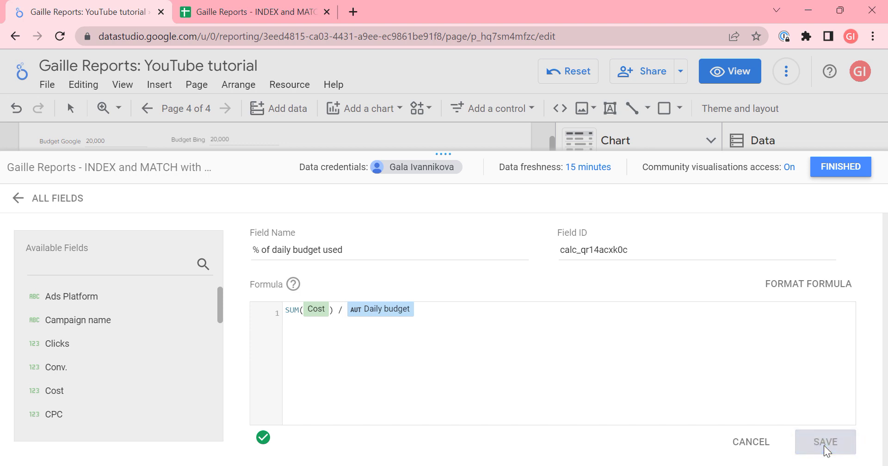
{"action": "left_click", "coordinate": [840, 175]}
- Change the % of daily budget used field's data type to Percent in the data source and finish editing it
{"action": "scroll", "coordinate": [759, 269], "scroll_direction": "up", "scroll_amount": 5}
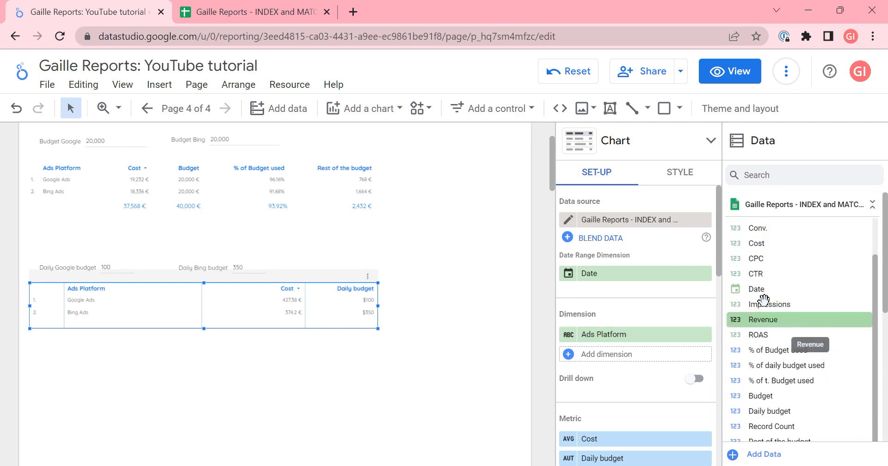
{"action": "left_click", "coordinate": [734, 365]}
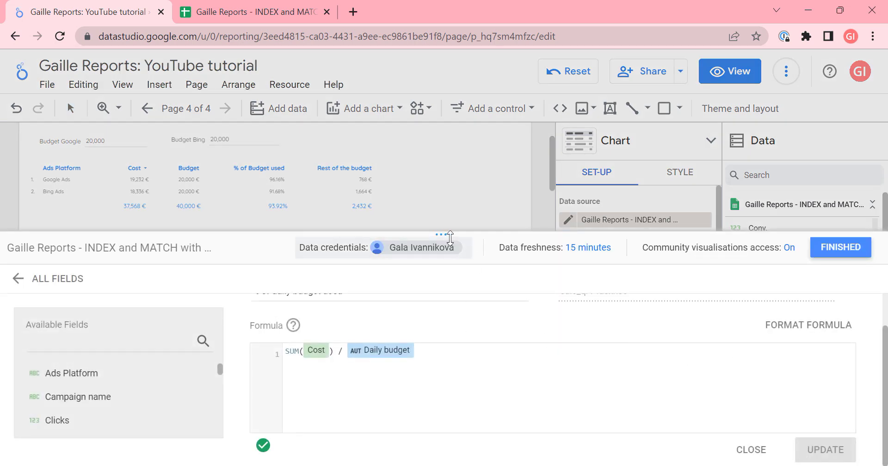
{"action": "left_click_drag", "start_coordinate": [444, 235], "coordinate": [454, 65]}
{"action": "left_click", "coordinate": [14, 150]}
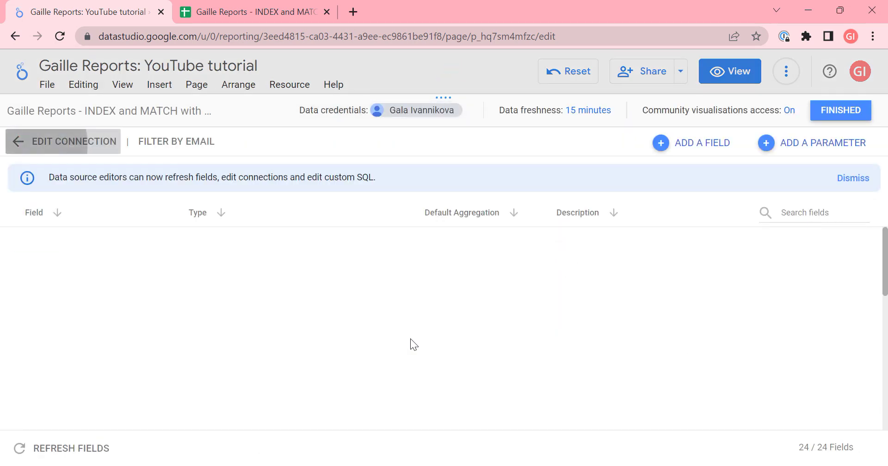
{"action": "scroll", "coordinate": [98, 298], "scroll_direction": "down", "scroll_amount": 7}
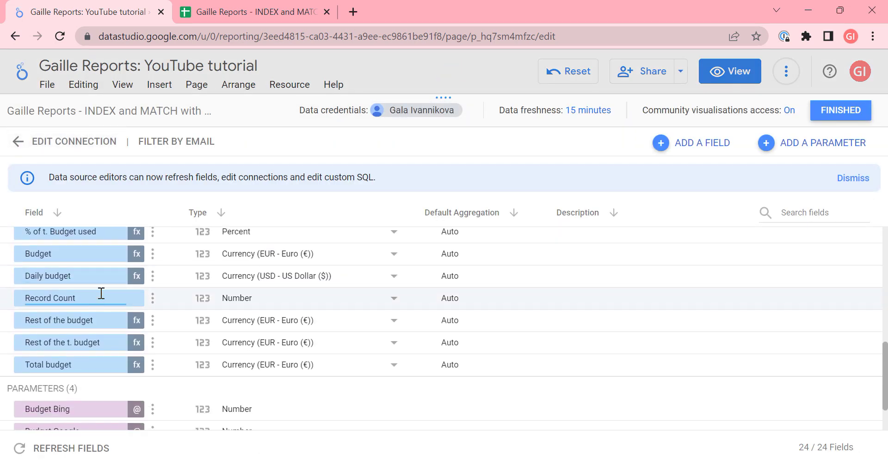
{"action": "scroll", "coordinate": [98, 297], "scroll_direction": "up", "scroll_amount": 2}
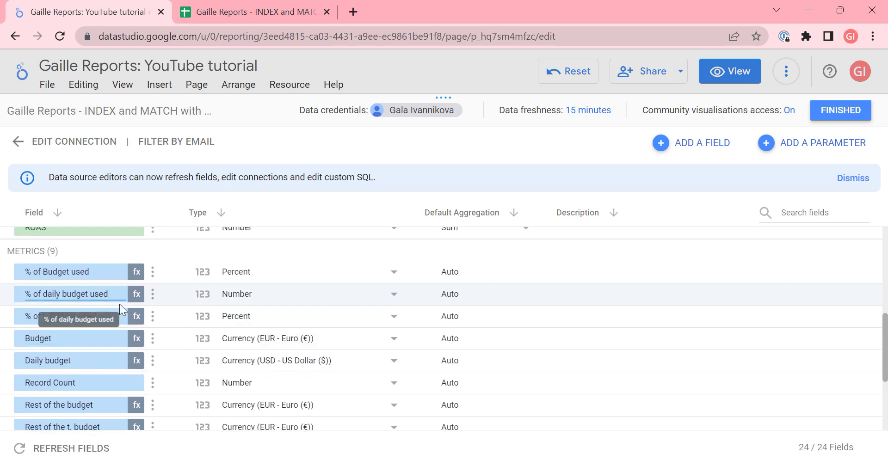
{"action": "left_click", "coordinate": [71, 295]}
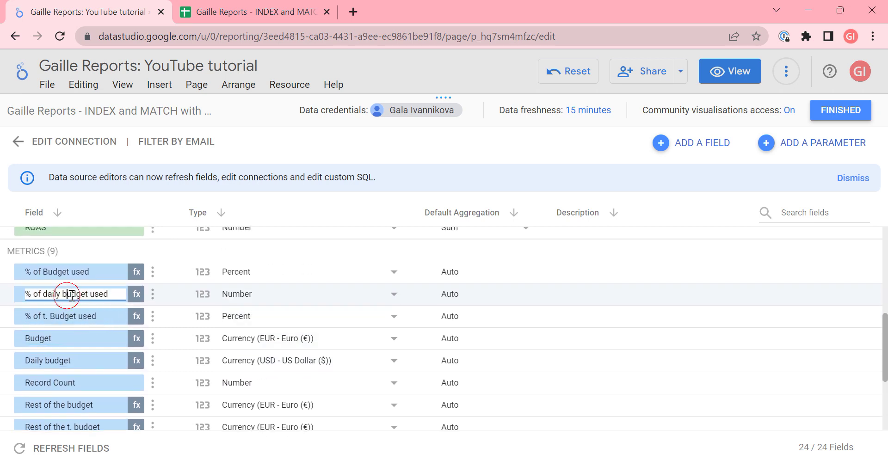
{"action": "left_click", "coordinate": [233, 295]}
{"action": "left_click", "coordinate": [385, 324]}
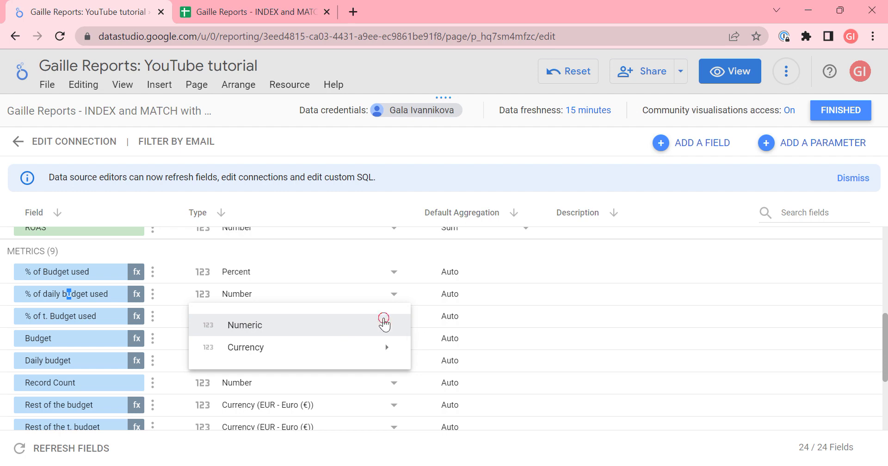
{"action": "left_click", "coordinate": [445, 348]}
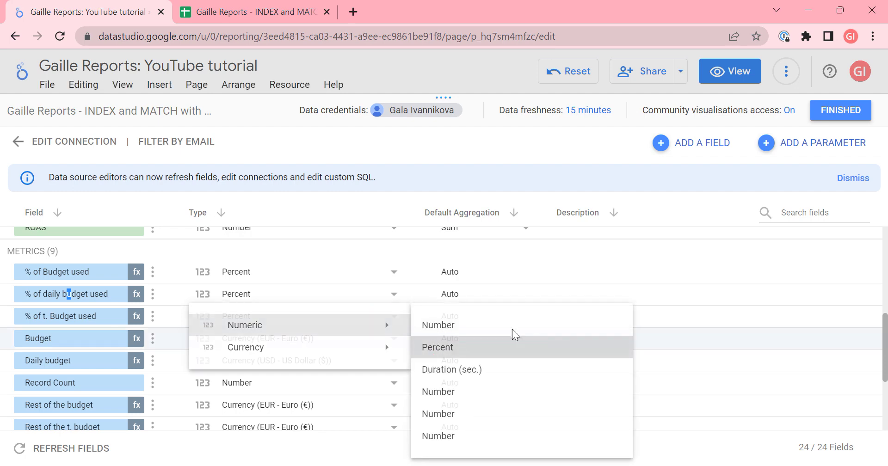
{"action": "left_click", "coordinate": [833, 111]}
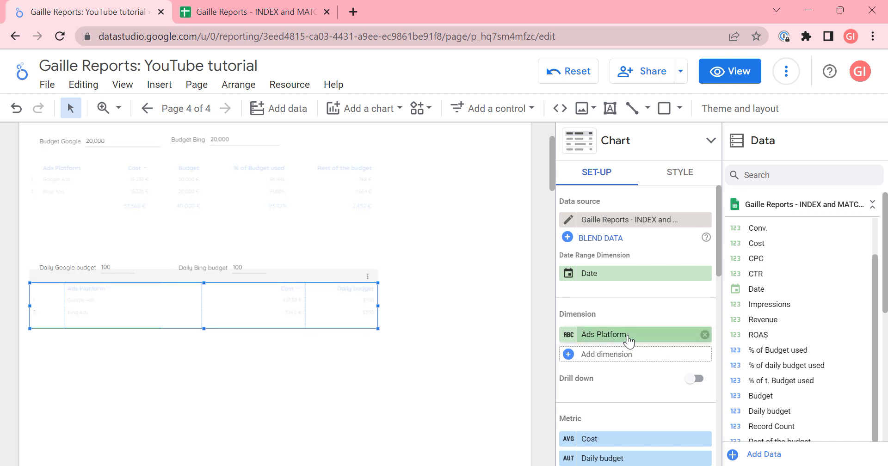
- Add the % of daily budget used metric to the daily budget table
{"action": "scroll", "coordinate": [637, 416], "scroll_direction": "down", "scroll_amount": 3}
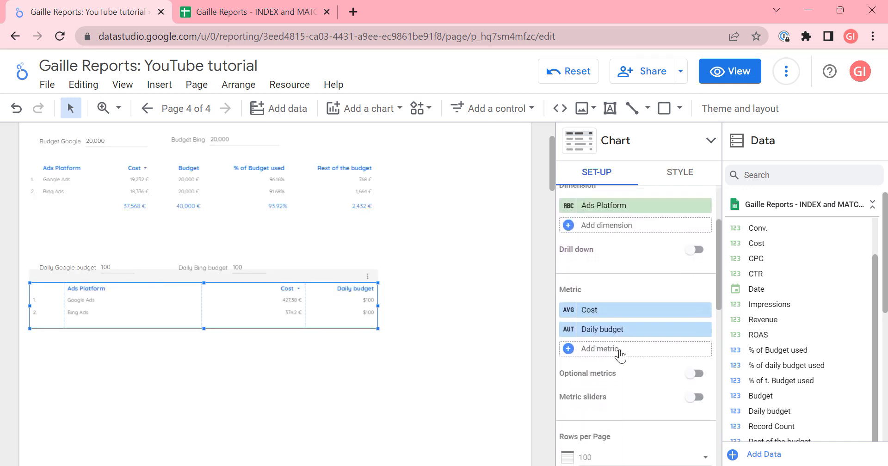
{"action": "left_click", "coordinate": [620, 348]}
{"action": "type", "text": "%"}
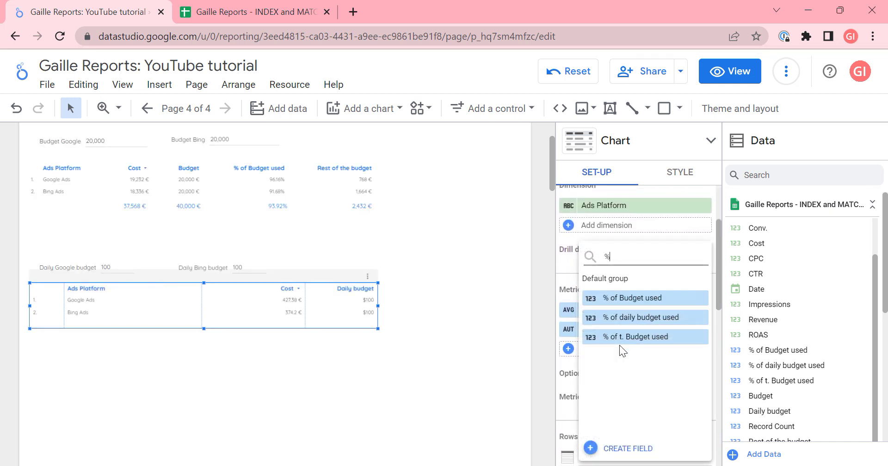
{"action": "left_click", "coordinate": [630, 319]}
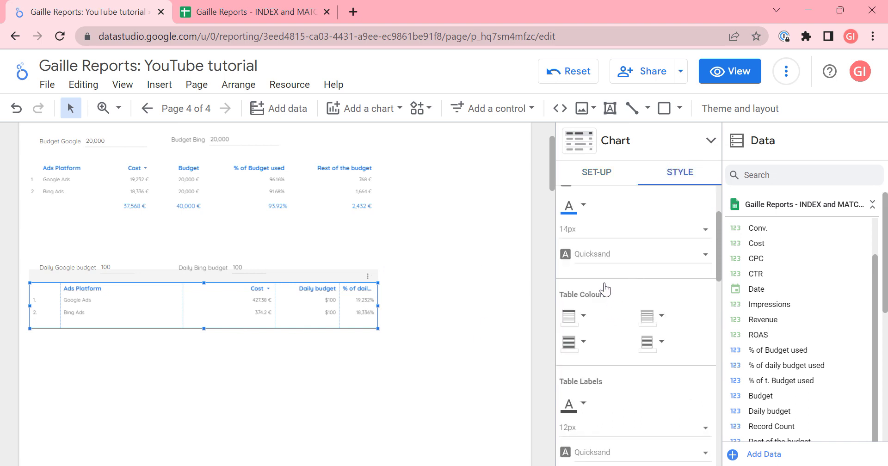
- Wrap the daily table's header text and resize its columns to fit the data
{"action": "scroll", "coordinate": [632, 299], "scroll_direction": "up", "scroll_amount": 3}
{"action": "left_click", "coordinate": [586, 310]}
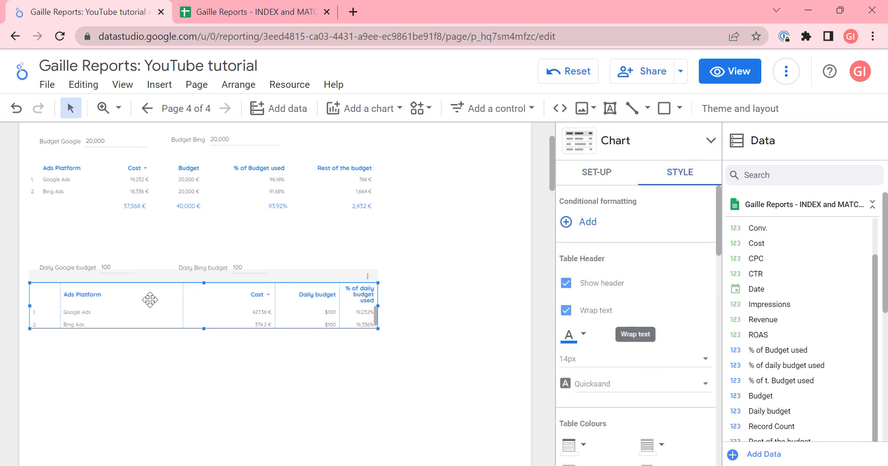
{"action": "right_click", "coordinate": [199, 303]}
{"action": "mouse_move", "coordinate": [290, 343]}
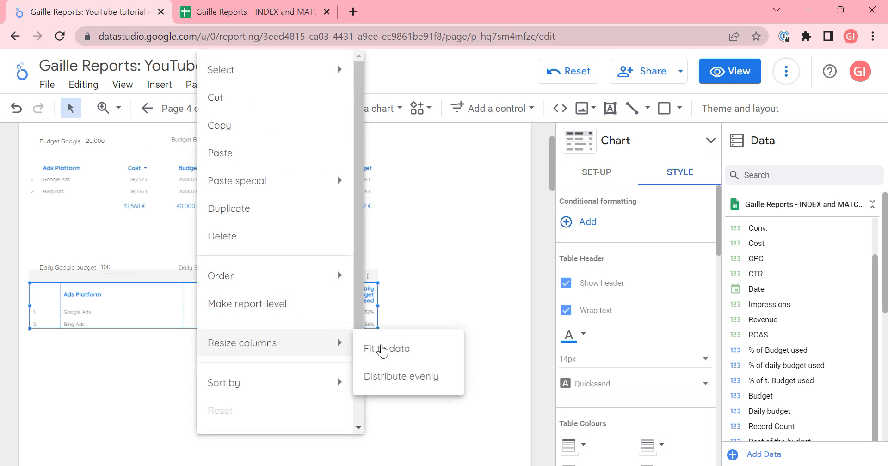
{"action": "left_click", "coordinate": [382, 350]}
- Set the Daily Google budget control to 450 in view mode and return to editing the report
{"action": "left_click", "coordinate": [724, 77]}
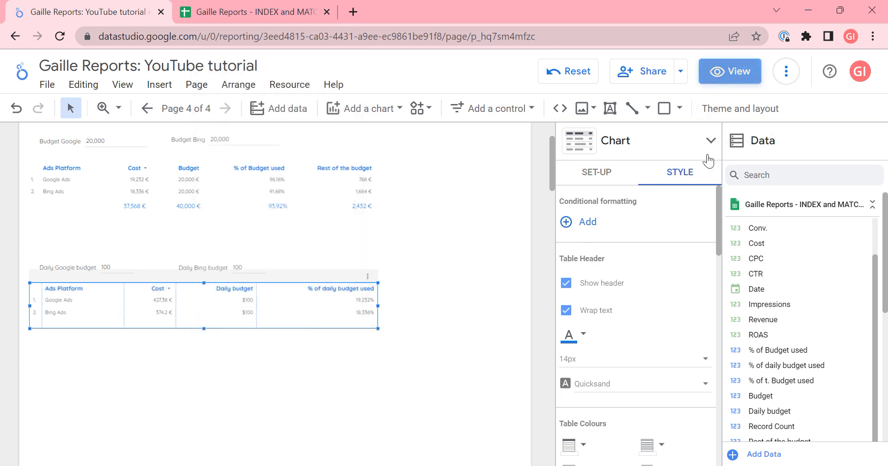
{"action": "scroll", "coordinate": [679, 297], "scroll_direction": "down", "scroll_amount": 1}
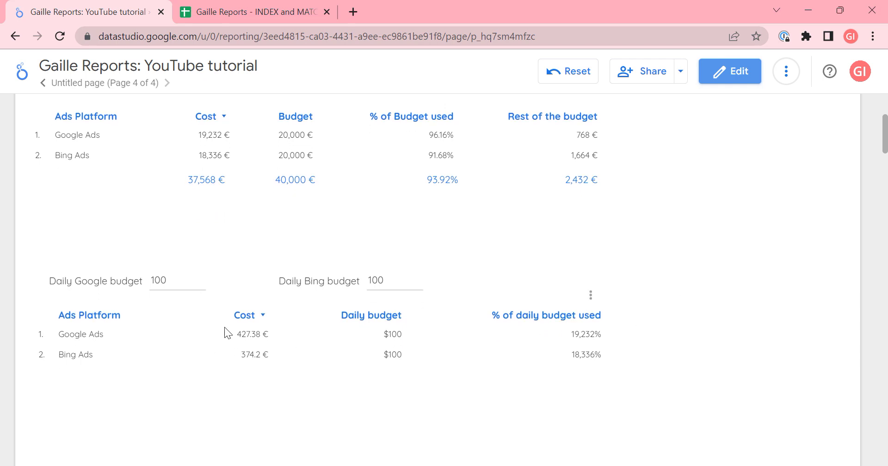
{"action": "left_click_drag", "start_coordinate": [167, 281], "coordinate": [124, 280]}
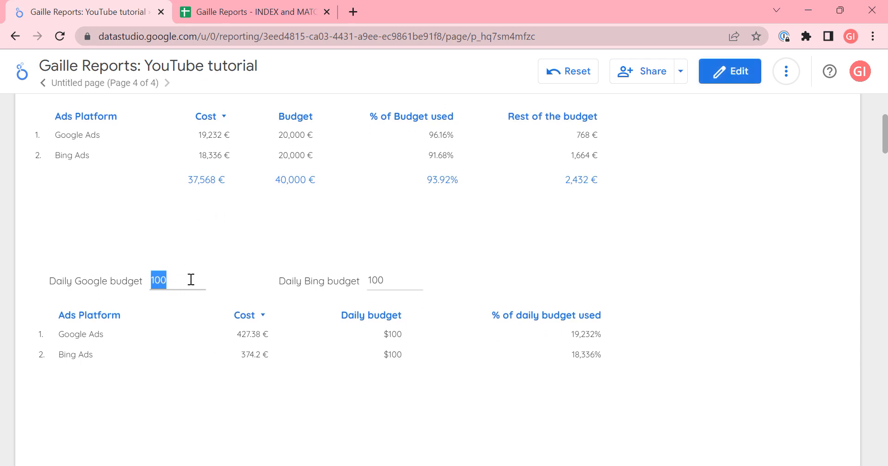
{"action": "type", "text": "450"}
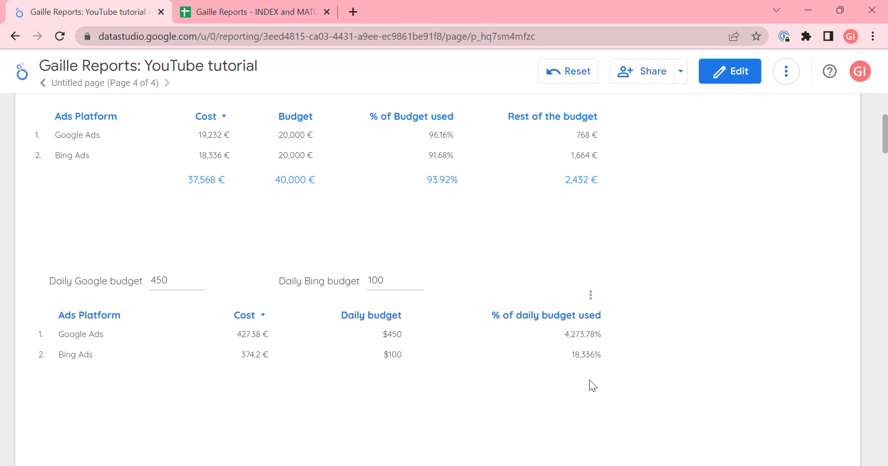
{"action": "left_click", "coordinate": [726, 72]}
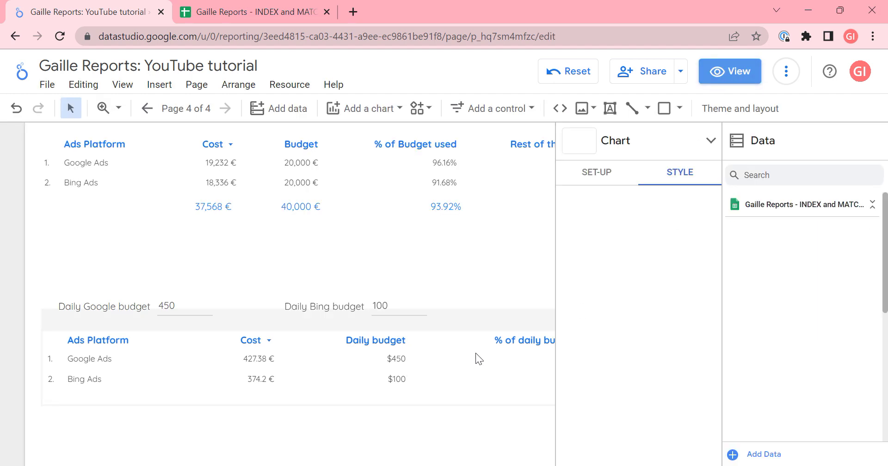
- Open the daily table's data source and change the Daily budget field's currency to EUR - Euro (€)
{"action": "left_click", "coordinate": [288, 259]}
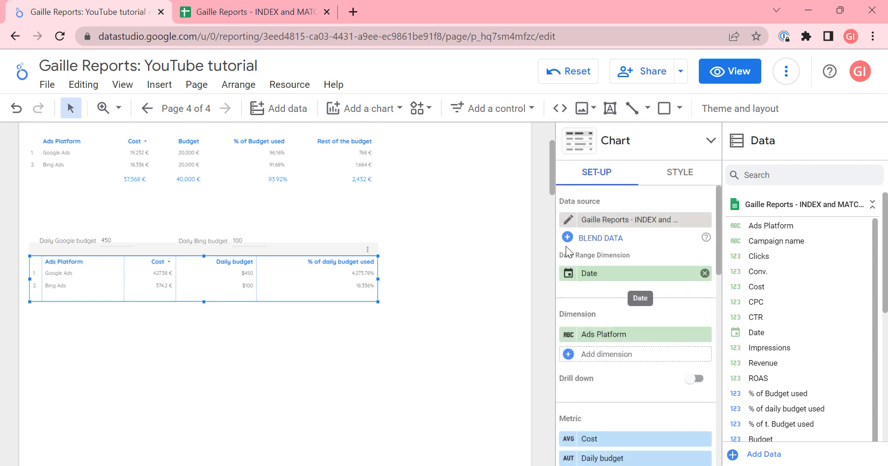
{"action": "left_click", "coordinate": [569, 221]}
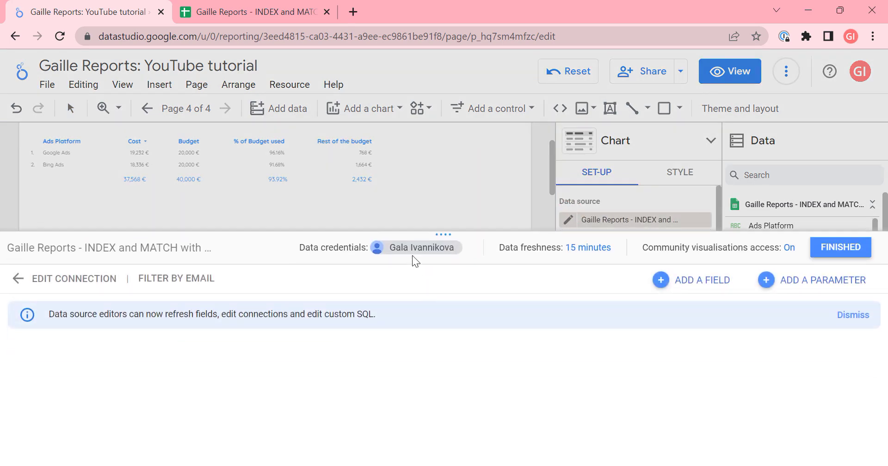
{"action": "left_click", "coordinate": [453, 234]}
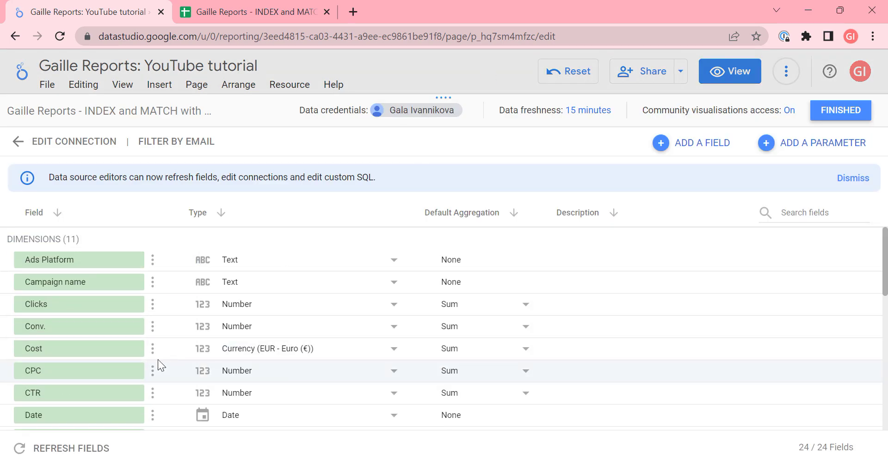
{"action": "scroll", "coordinate": [99, 341], "scroll_direction": "down", "scroll_amount": 2}
{"action": "scroll", "coordinate": [200, 385], "scroll_direction": "down", "scroll_amount": 4}
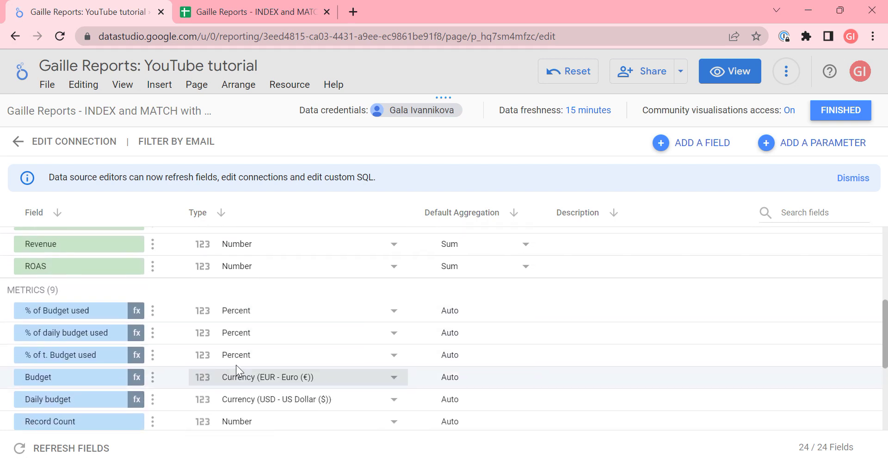
{"action": "scroll", "coordinate": [236, 365], "scroll_direction": "up", "scroll_amount": 6}
{"action": "scroll", "coordinate": [276, 301], "scroll_direction": "down", "scroll_amount": 7}
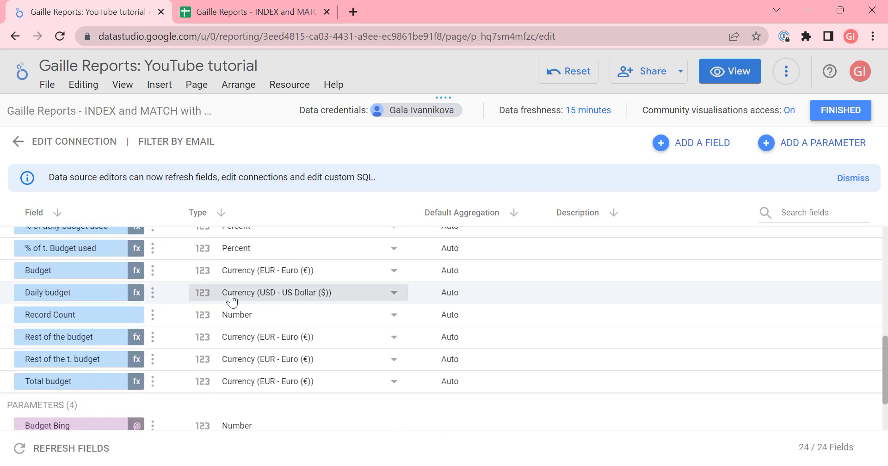
{"action": "left_click", "coordinate": [321, 296]}
{"action": "mouse_move", "coordinate": [327, 352]}
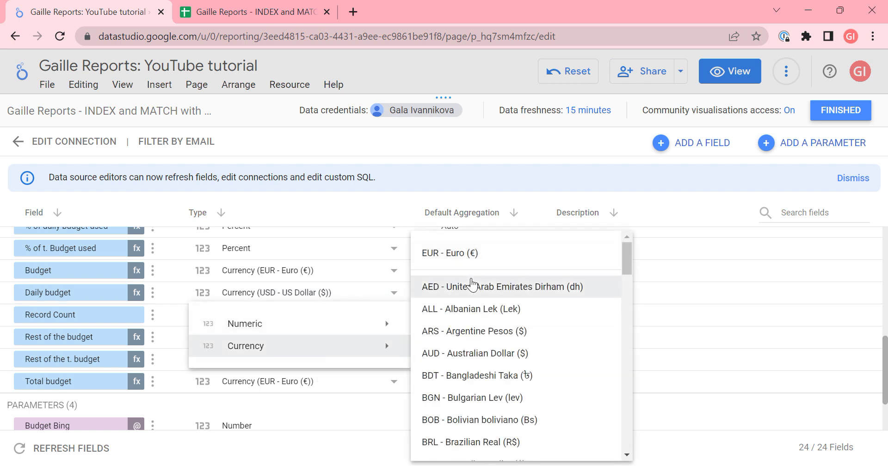
{"action": "left_click", "coordinate": [480, 258]}
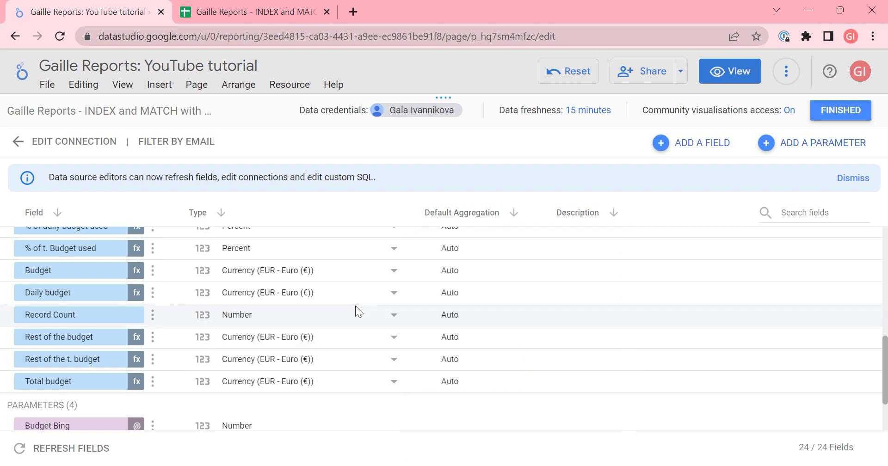
- Change the % of daily budget used formula to AVG(Cost) / Daily budget, update the field, and finish editing the data source
{"action": "scroll", "coordinate": [127, 273], "scroll_direction": "up", "scroll_amount": 3}
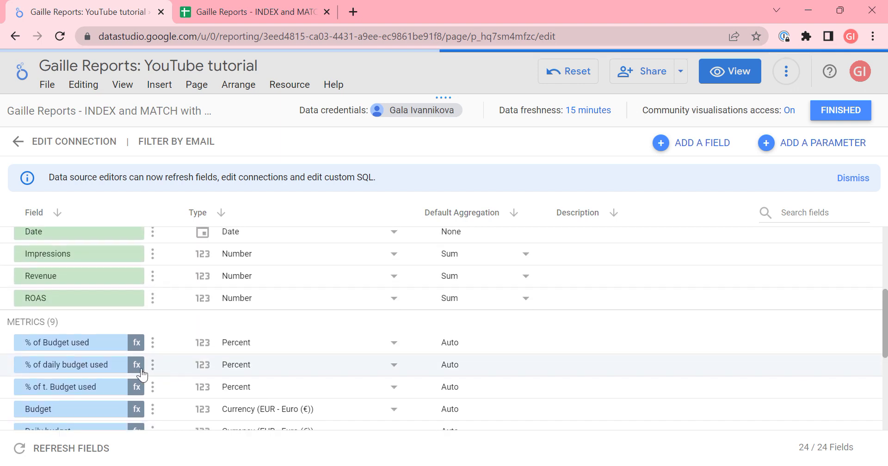
{"action": "left_click", "coordinate": [137, 366]}
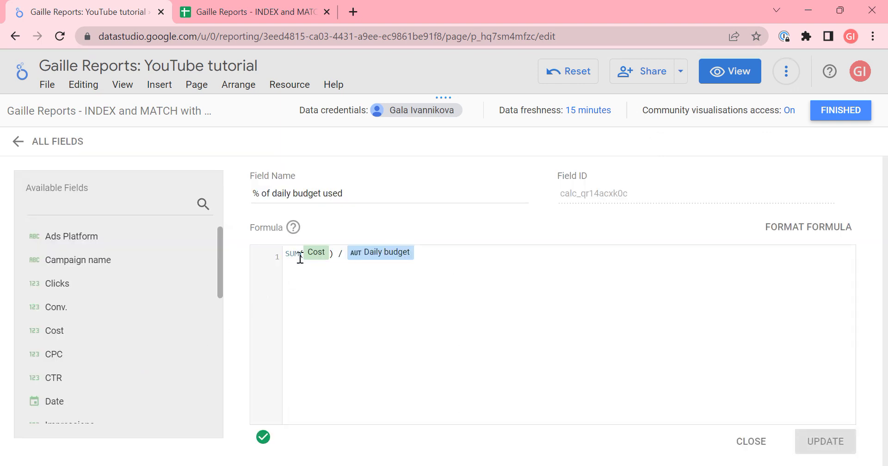
{"action": "left_click", "coordinate": [294, 254]}
{"action": "type", "text": "av"}
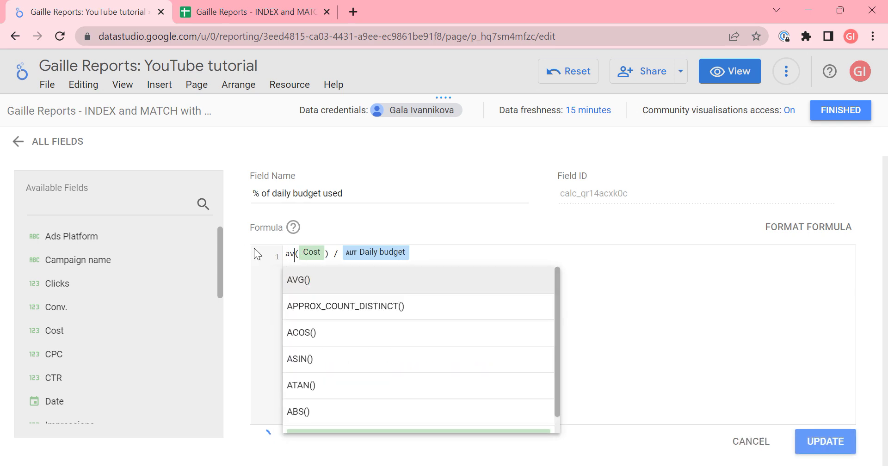
{"action": "key", "text": "Return"}
{"action": "left_click", "coordinate": [797, 437]}
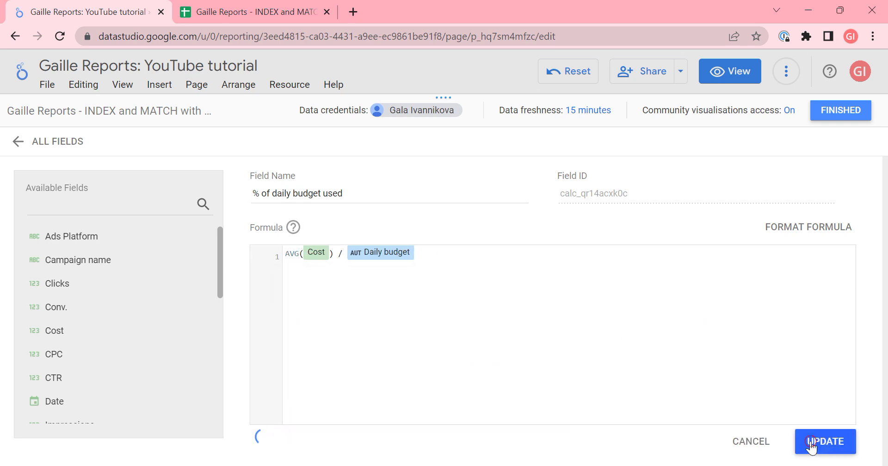
{"action": "left_click", "coordinate": [816, 113]}
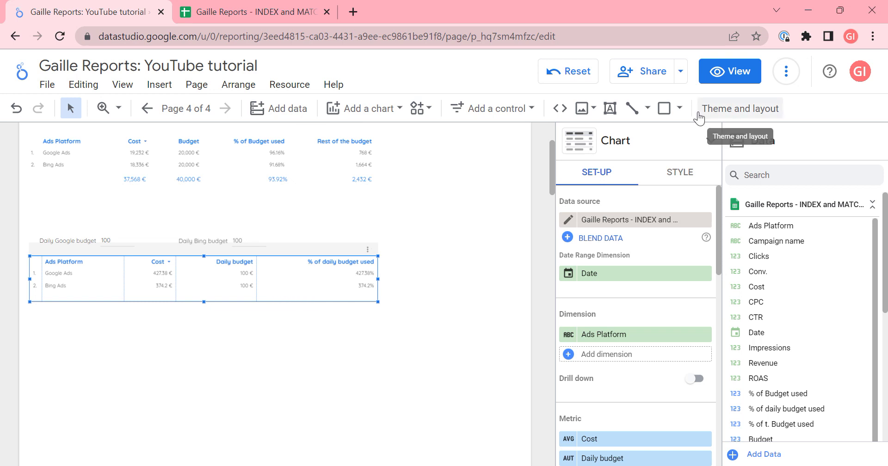
- Switch the report to view mode and set the Daily Google budget control to 450
{"action": "left_click", "coordinate": [724, 72]}
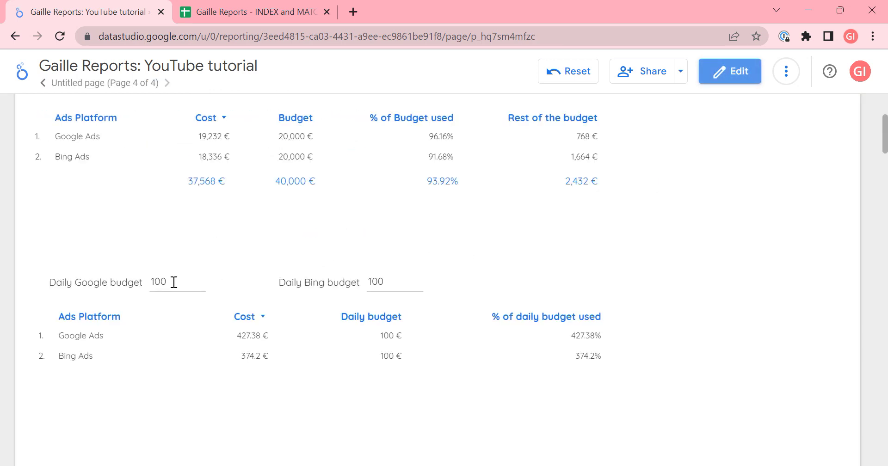
{"action": "double_click", "coordinate": [174, 282]}
{"action": "type", "text": "450"}
{"action": "key", "text": "Return"}
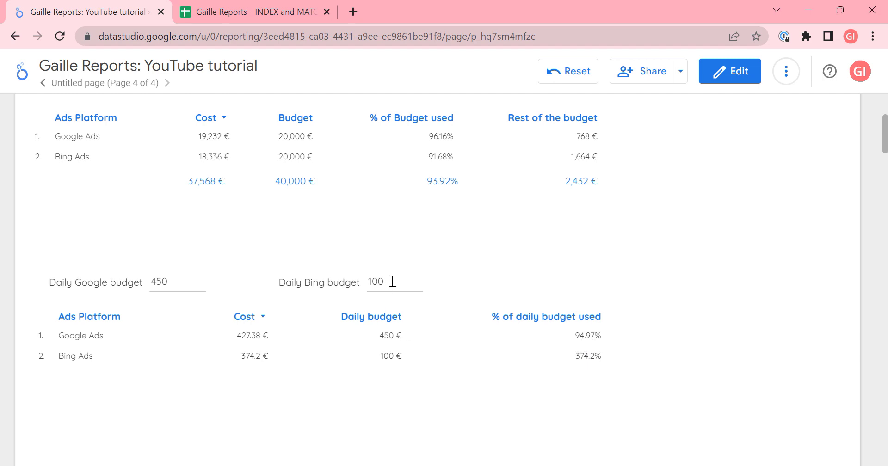
- Set the Daily Bing budget control to 450
{"action": "left_click_drag", "start_coordinate": [392, 282], "coordinate": [372, 282]}
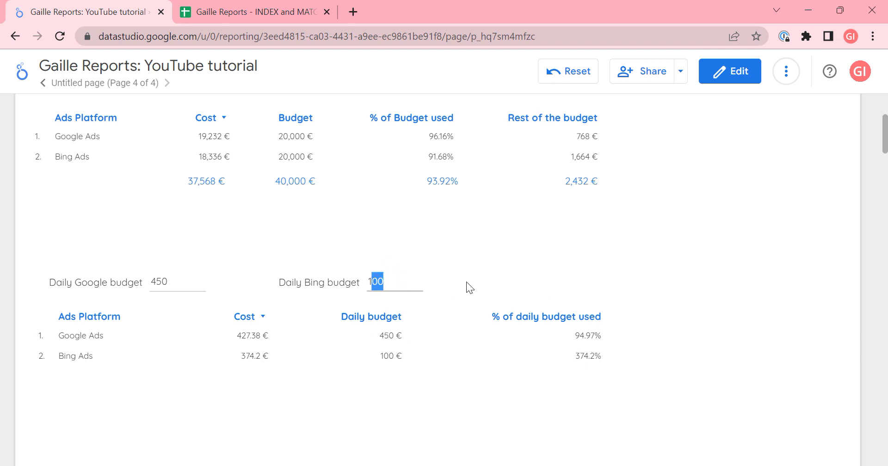
{"action": "type", "text": "42"}
{"action": "key", "text": "BackSpace"}
{"action": "key", "text": "BackSpace"}
{"action": "key", "text": "BackSpace"}
{"action": "type", "text": "450"}
{"action": "key", "text": "Return"}
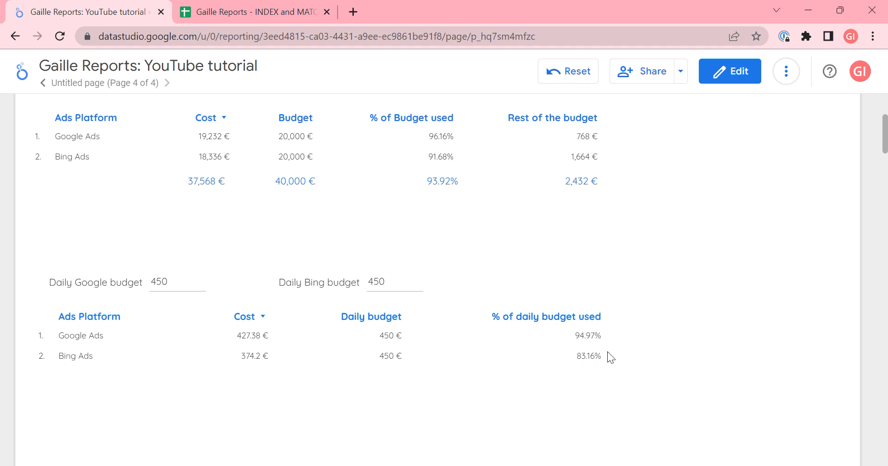
- Return the report to edit mode and add a calculated field named Rest of the daily budget to the daily table's data source
{"action": "left_click", "coordinate": [730, 74]}
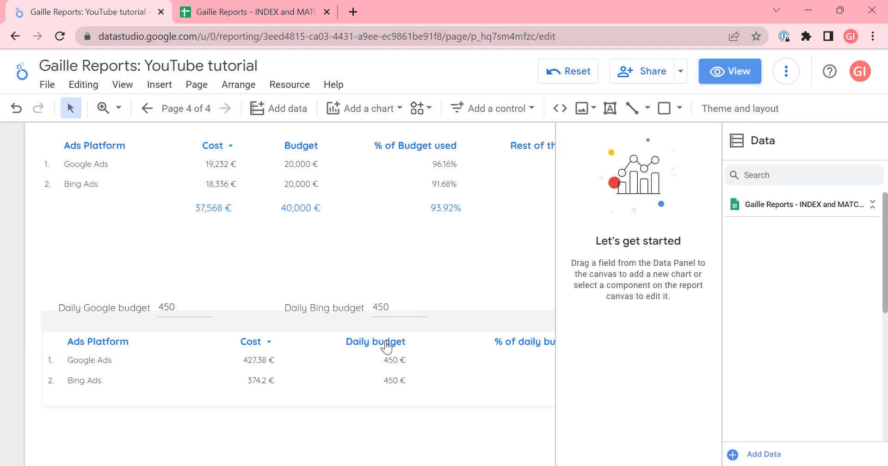
{"action": "left_click", "coordinate": [315, 259]}
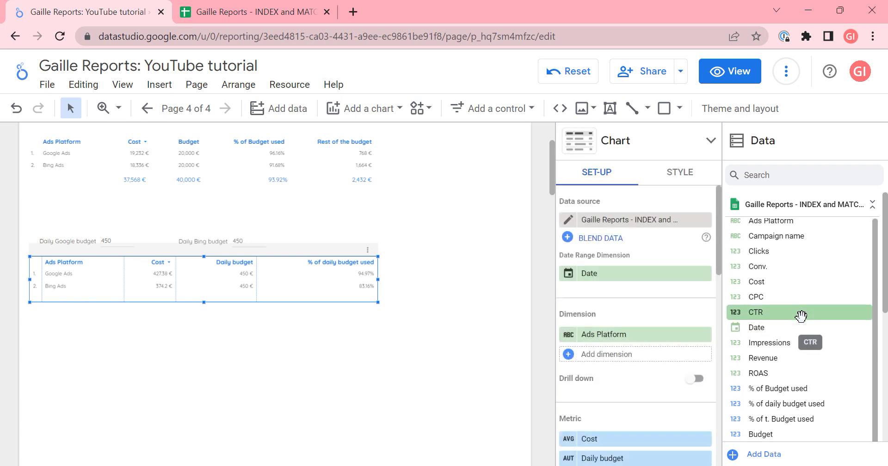
{"action": "scroll", "coordinate": [800, 320], "scroll_direction": "down", "scroll_amount": 2}
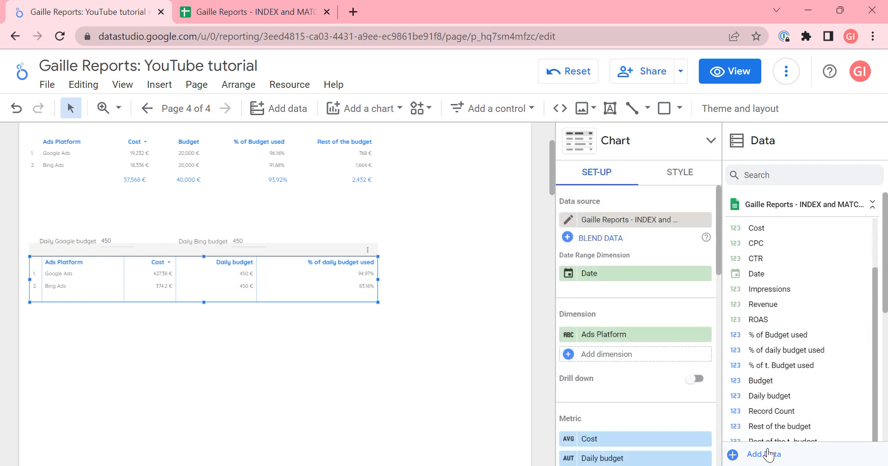
{"action": "scroll", "coordinate": [800, 324], "scroll_direction": "down", "scroll_amount": 5}
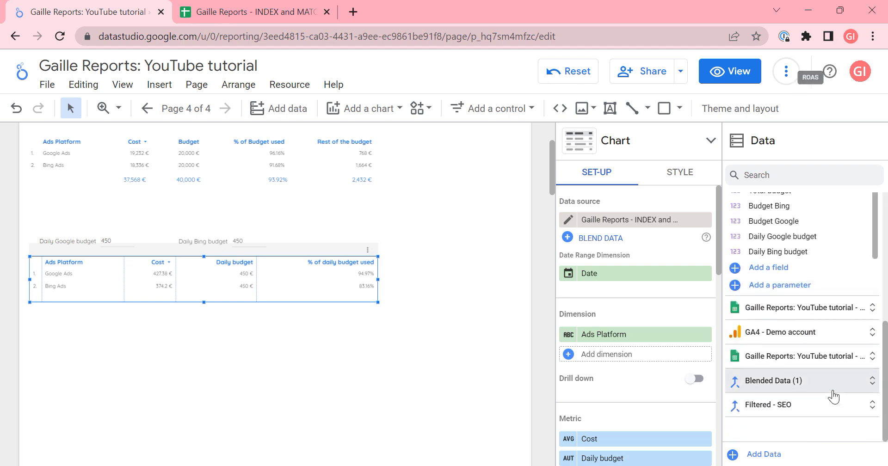
{"action": "left_click", "coordinate": [782, 268]}
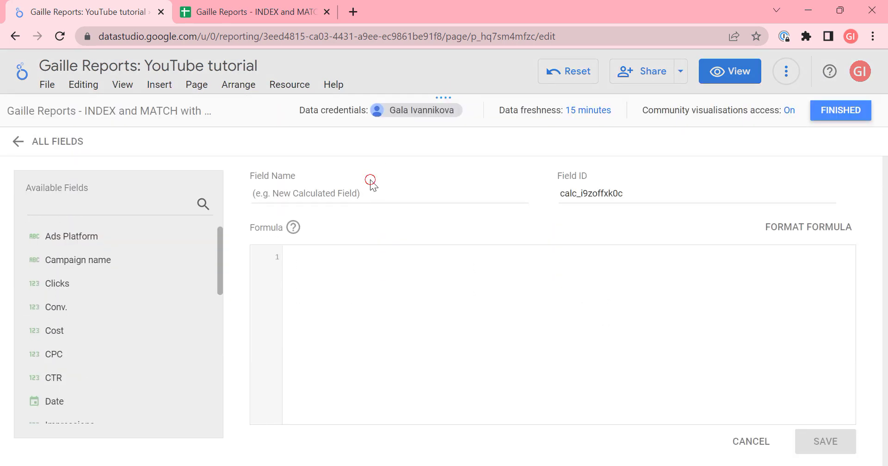
{"action": "left_click", "coordinate": [364, 194]}
{"action": "type", "text": "Rest of the"}
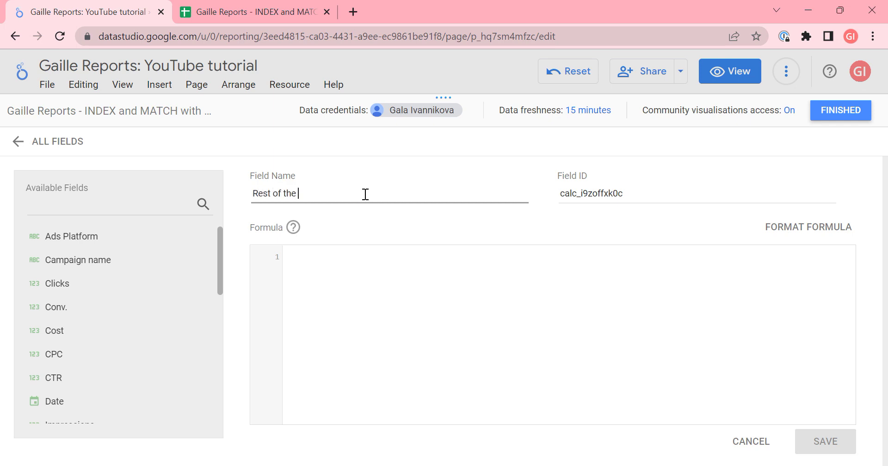
{"action": "type", "text": " daily budget"}
- Enter the formula Daily budget - AVG(Cost) for the new field, save it and return to the list of all fields
{"action": "left_click", "coordinate": [323, 299]}
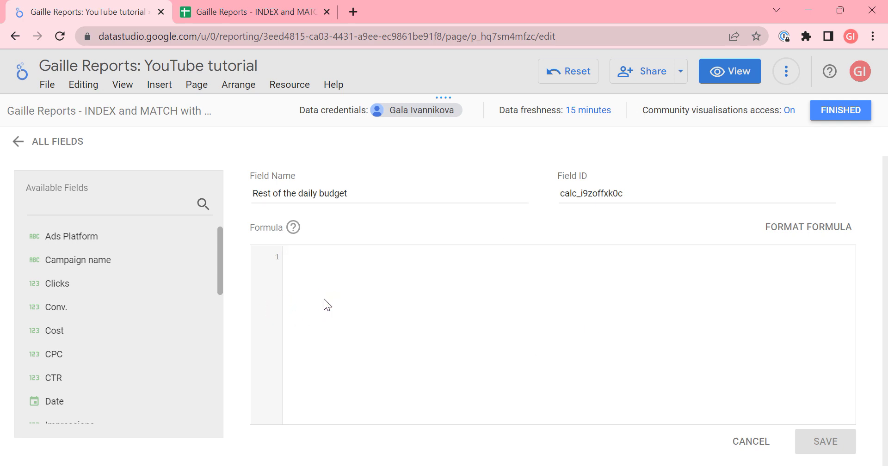
{"action": "type", "text": "dai"}
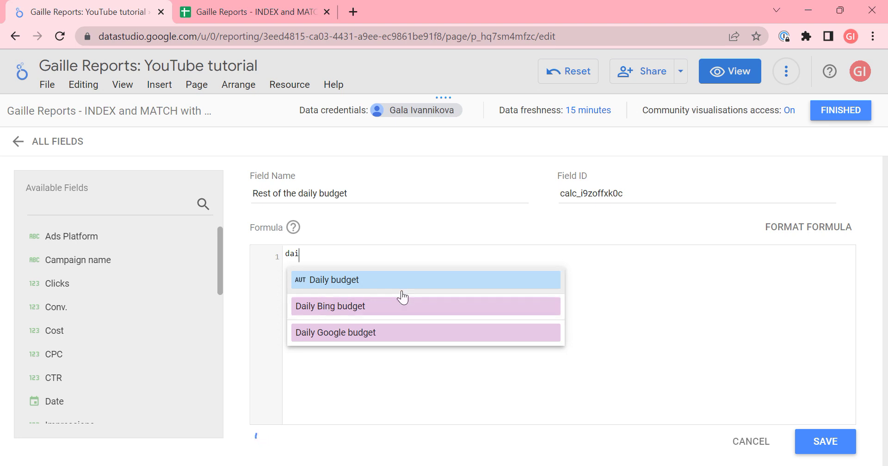
{"action": "left_click", "coordinate": [400, 283]}
{"action": "type", "text": "- ac"}
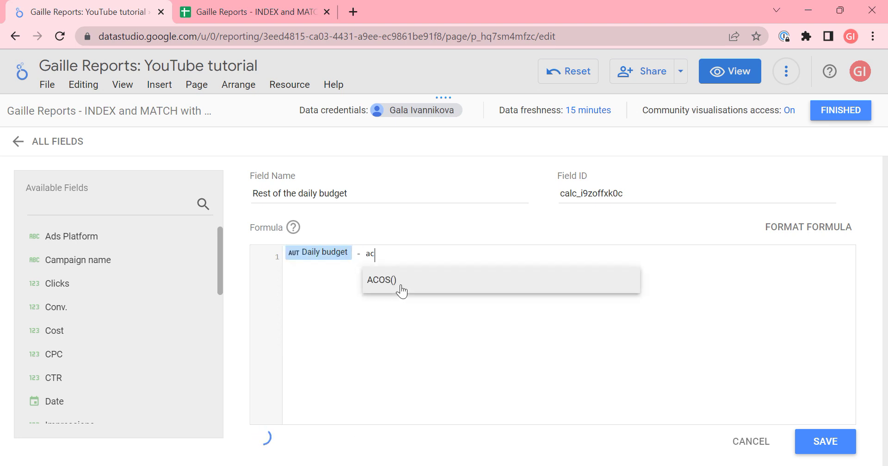
{"action": "key", "text": "BackSpace"}
{"action": "type", "text": "v"}
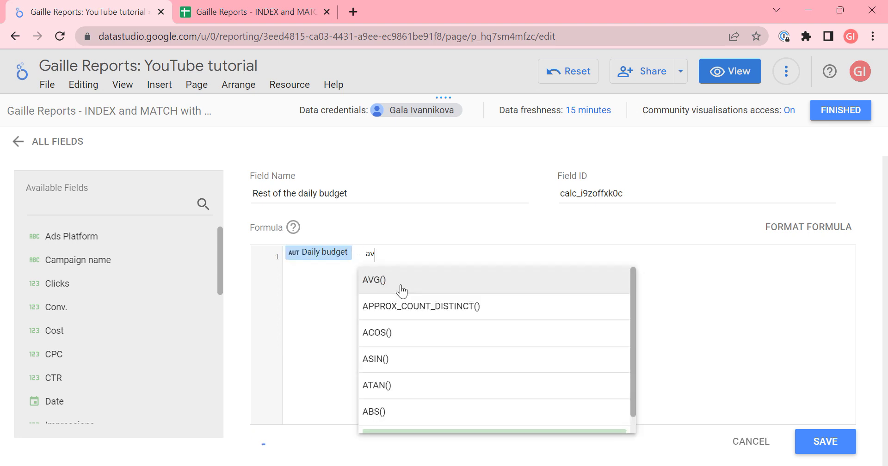
{"action": "left_click", "coordinate": [401, 283]}
{"action": "type", "text": "cos"}
{"action": "key", "text": "Return"}
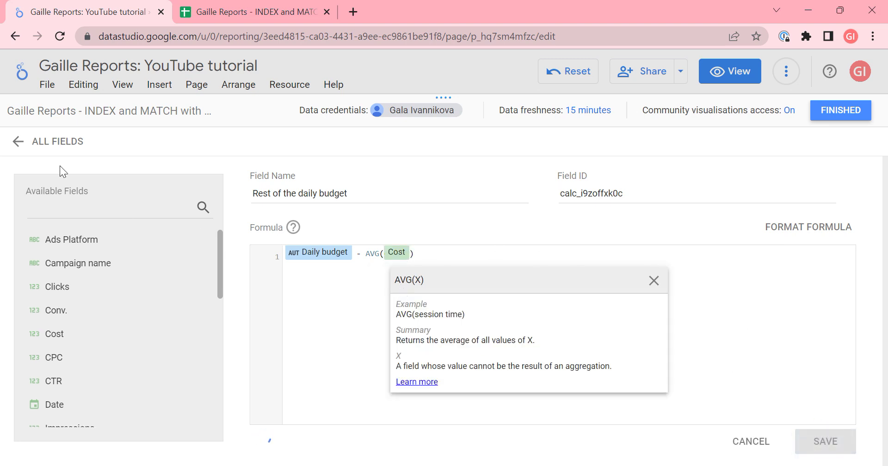
{"action": "left_click", "coordinate": [19, 143]}
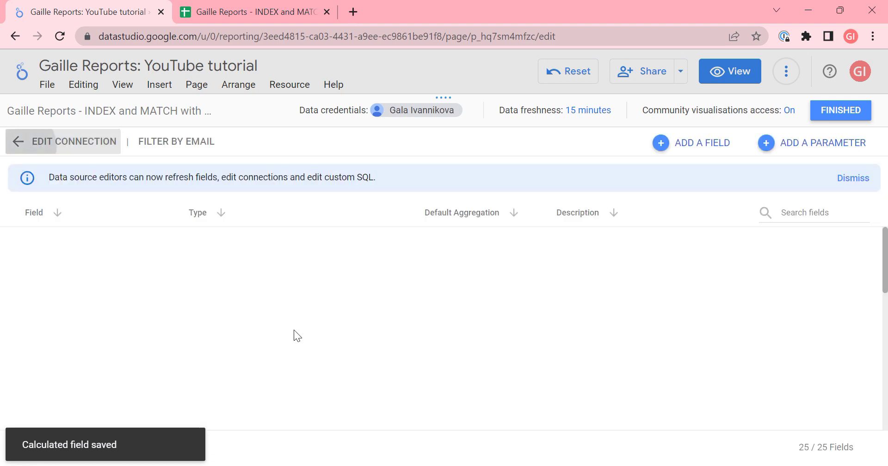
- Set the Rest of the daily budget field's type to currency EUR - Euro (€) and finish editing the data source
{"action": "scroll", "coordinate": [327, 337], "scroll_direction": "down", "scroll_amount": 8}
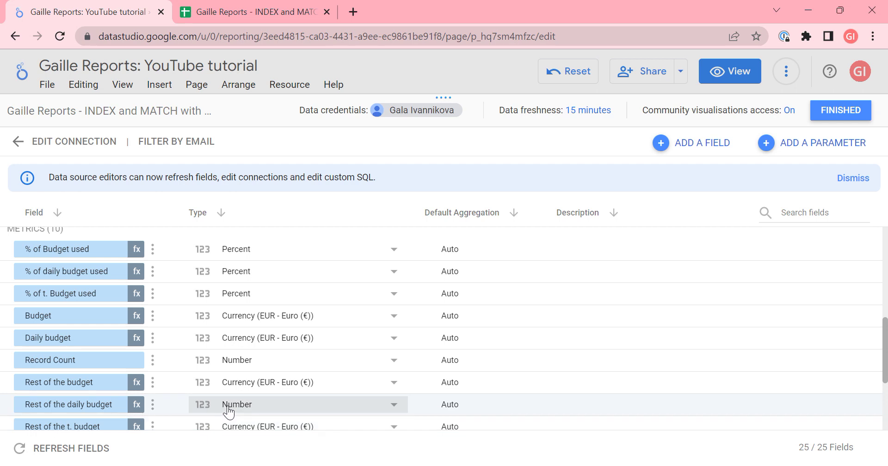
{"action": "scroll", "coordinate": [228, 411], "scroll_direction": "down", "scroll_amount": 1}
{"action": "scroll", "coordinate": [229, 411], "scroll_direction": "down", "scroll_amount": 2}
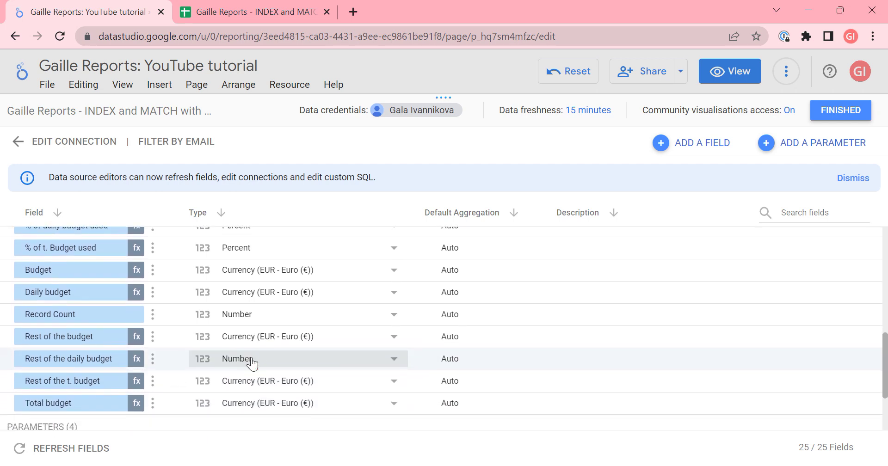
{"action": "left_click", "coordinate": [253, 360]}
{"action": "mouse_move", "coordinate": [260, 414]}
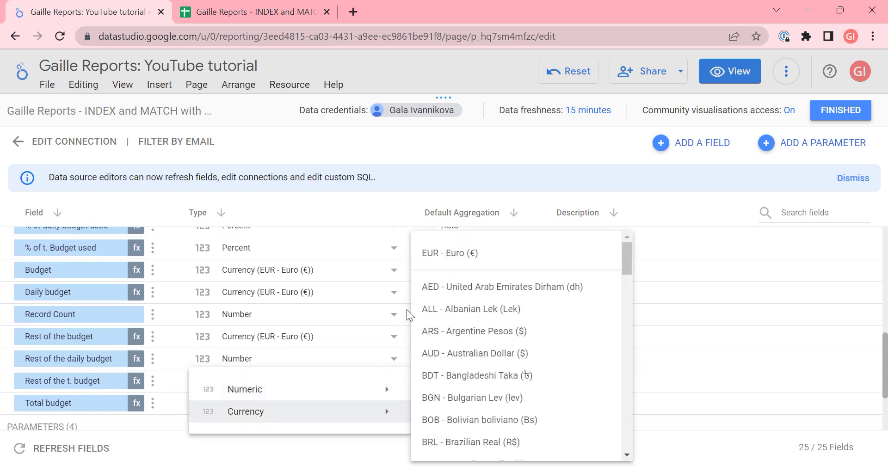
{"action": "left_click", "coordinate": [458, 254]}
{"action": "left_click", "coordinate": [865, 113]}
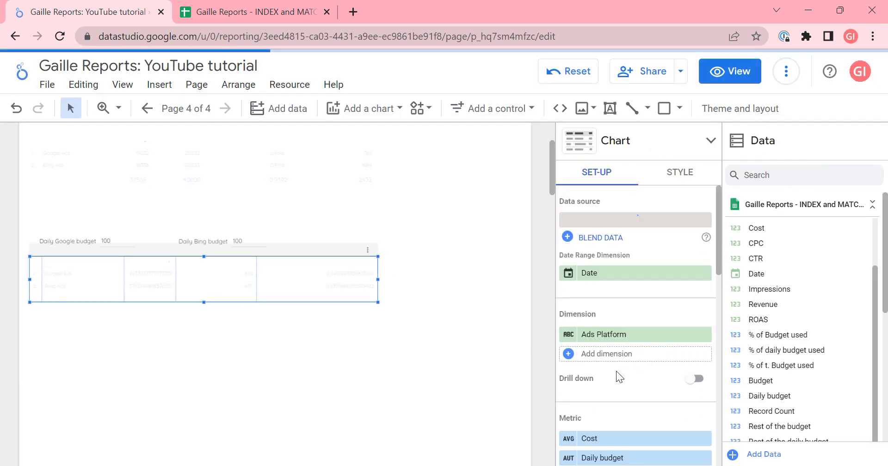
- Add Rest of the daily budget as a metric to the daily table
{"action": "scroll", "coordinate": [606, 352], "scroll_direction": "down", "scroll_amount": 5}
{"action": "left_click", "coordinate": [601, 290]}
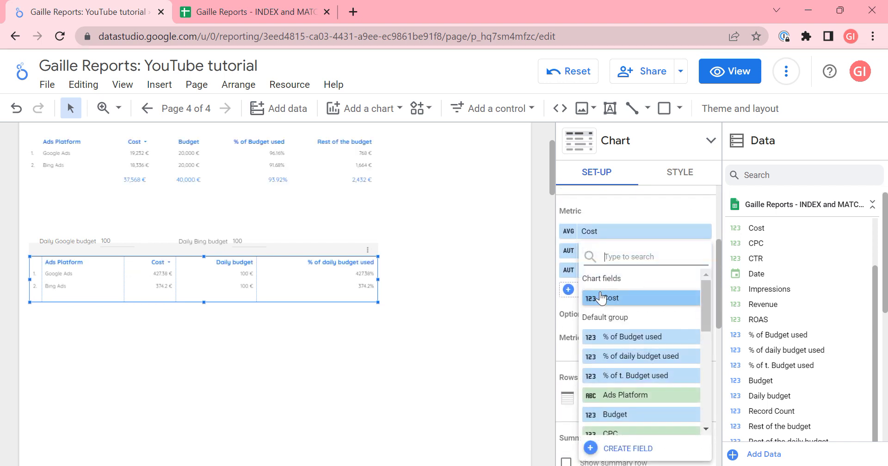
{"action": "type", "text": "re"}
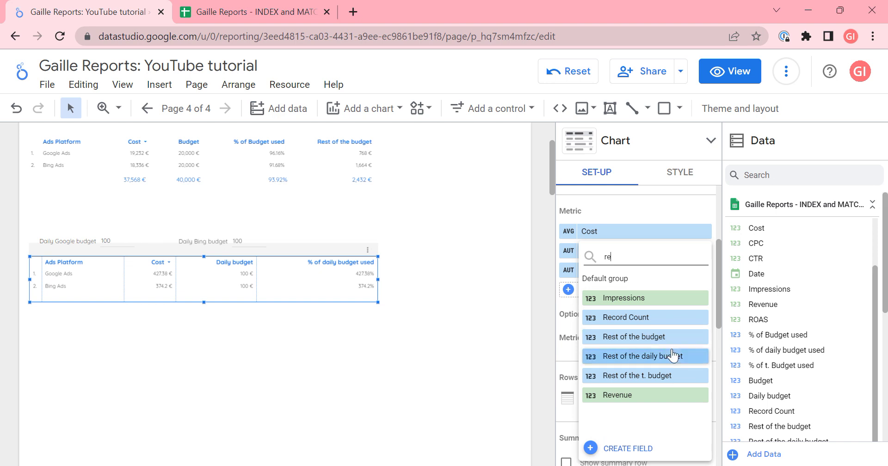
{"action": "left_click", "coordinate": [672, 354]}
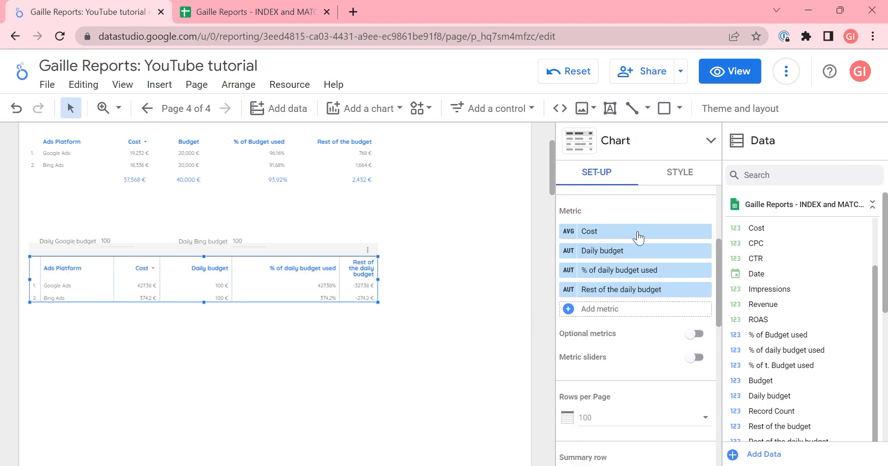
- Set the Daily Google budget parameter's default value to 400, save it and return to the field list
{"action": "scroll", "coordinate": [802, 338], "scroll_direction": "down", "scroll_amount": 1}
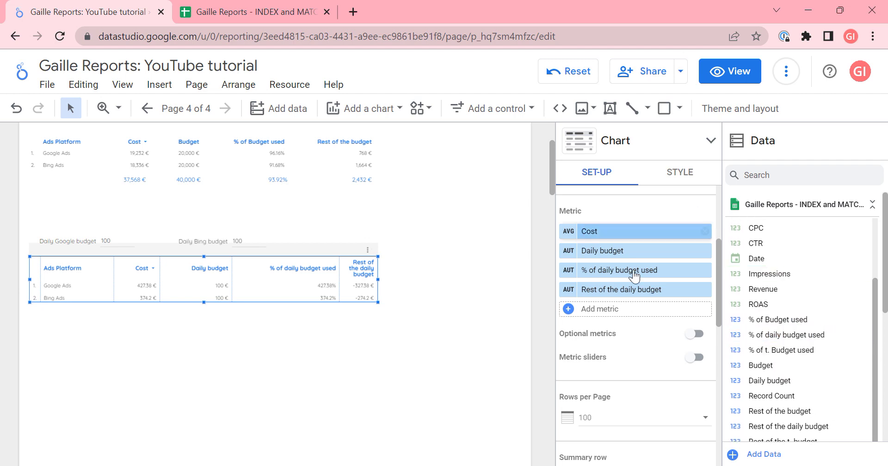
{"action": "scroll", "coordinate": [857, 341], "scroll_direction": "down", "scroll_amount": 5}
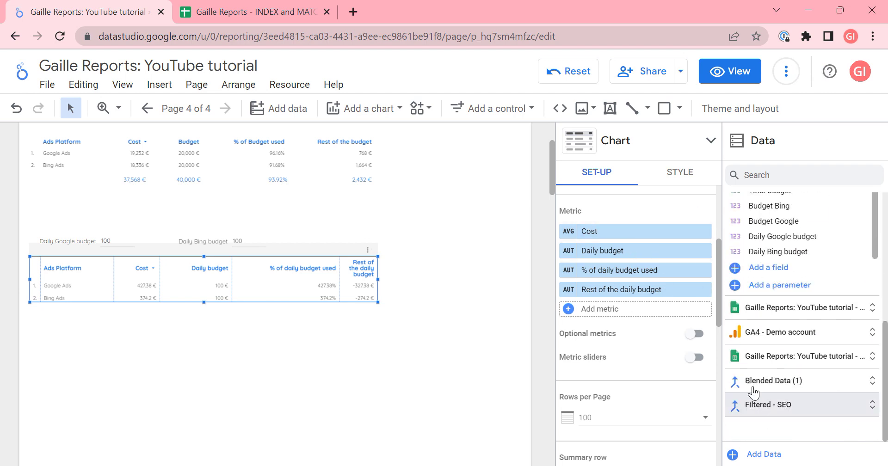
{"action": "left_click", "coordinate": [733, 239]}
{"action": "left_click_drag", "start_coordinate": [445, 234], "coordinate": [443, 142]}
{"action": "left_click_drag", "start_coordinate": [73, 404], "coordinate": [4, 399]}
{"action": "type", "text": "400"}
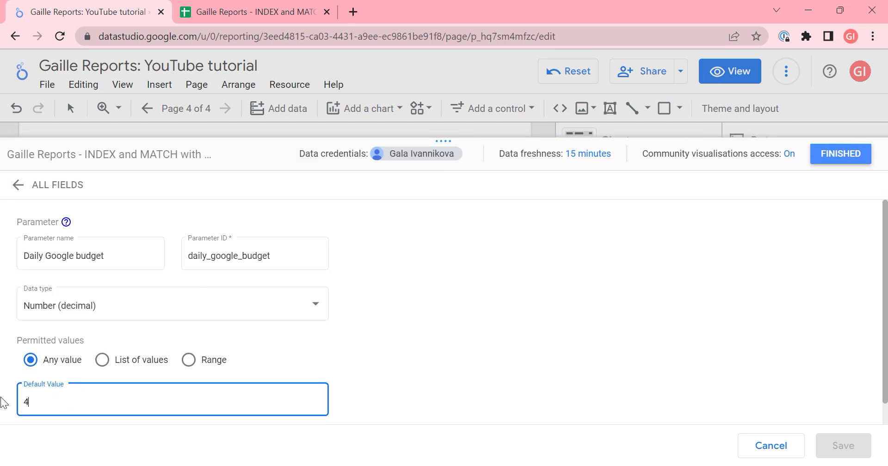
{"action": "left_click", "coordinate": [845, 445]}
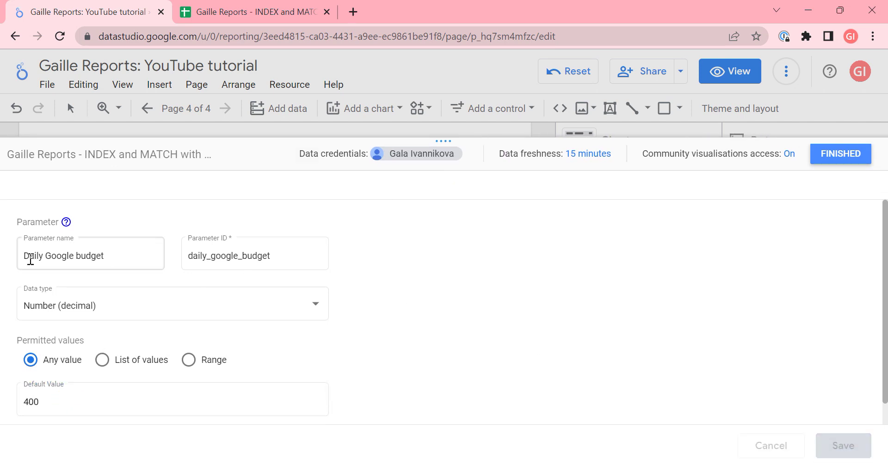
{"action": "left_click", "coordinate": [18, 185]}
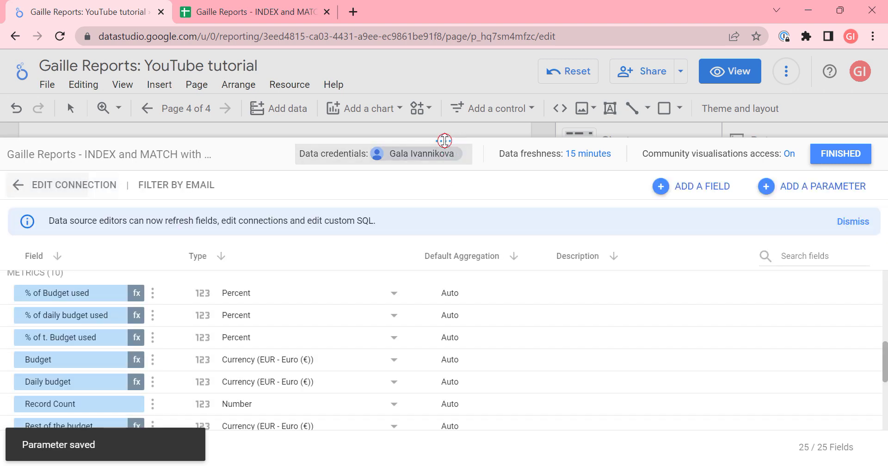
- Set the Daily Bing budget parameter's default value to 400, save it and finish editing the data source
{"action": "left_click_drag", "start_coordinate": [443, 140], "coordinate": [443, 98]}
{"action": "scroll", "coordinate": [298, 399], "scroll_direction": "down", "scroll_amount": 3}
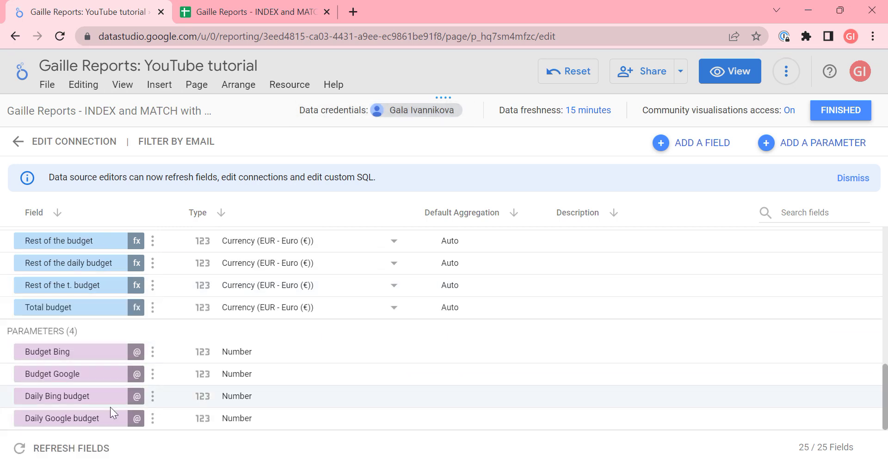
{"action": "left_click", "coordinate": [131, 397]}
{"action": "left_click", "coordinate": [55, 357]}
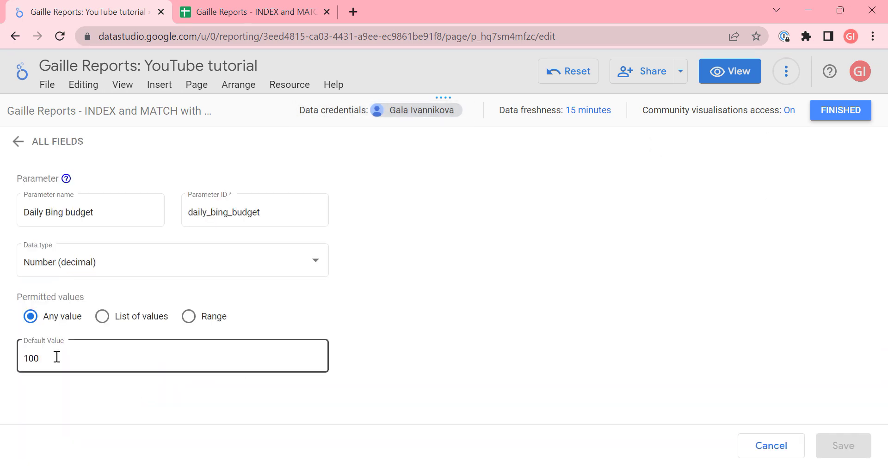
{"action": "left_click_drag", "start_coordinate": [56, 357], "coordinate": [2, 361]}
{"action": "type", "text": "400"}
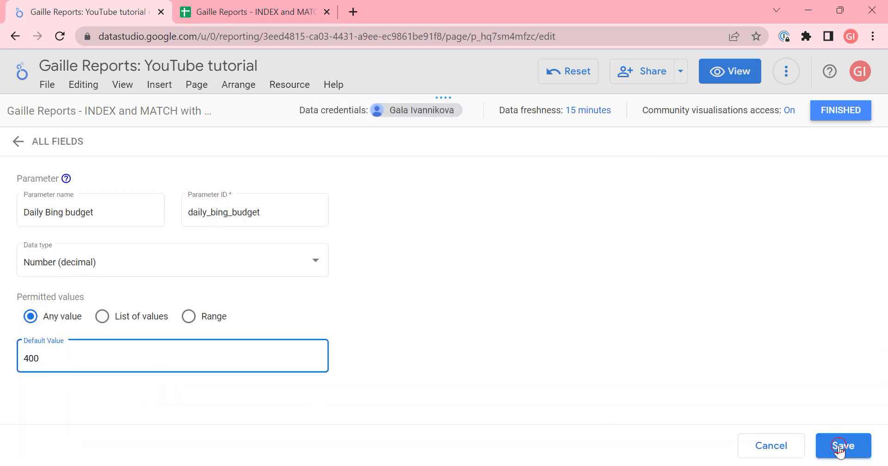
{"action": "left_click", "coordinate": [843, 445]}
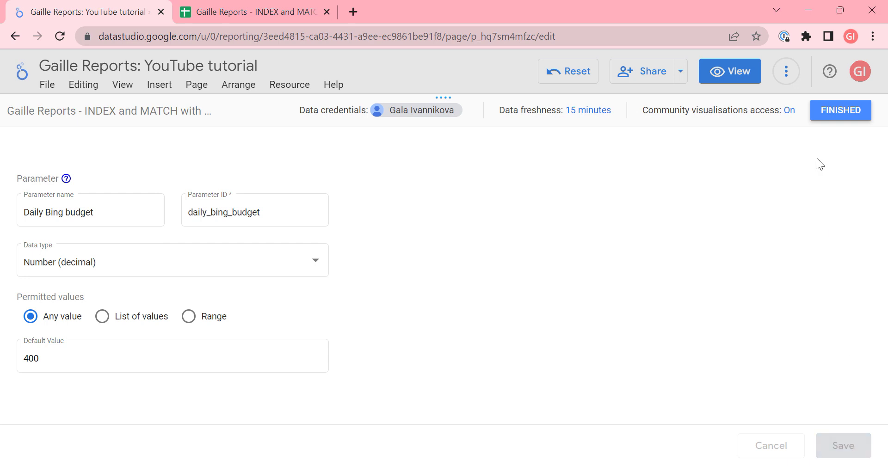
{"action": "left_click", "coordinate": [847, 110]}
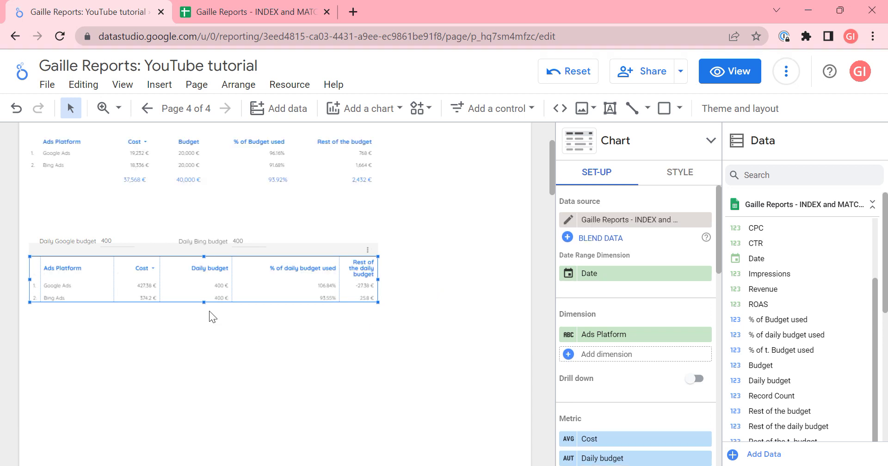
- Resize the daily table's columns to fit the data
{"action": "right_click", "coordinate": [249, 277]}
{"action": "mouse_move", "coordinate": [378, 340]}
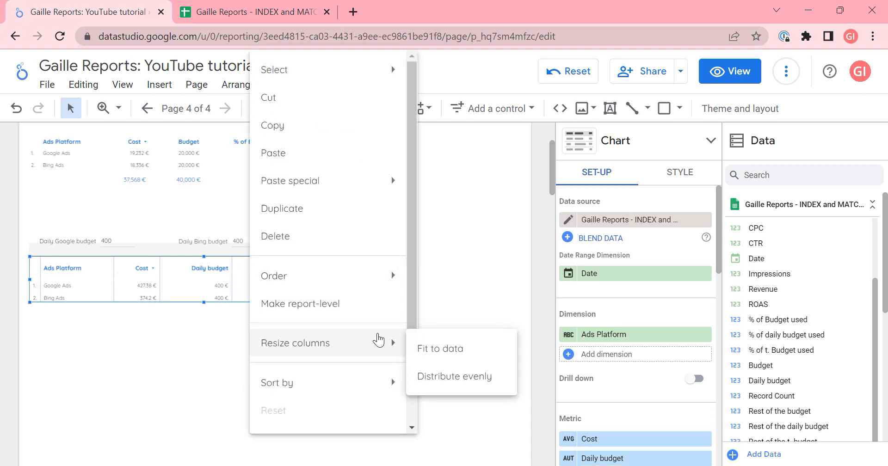
{"action": "left_click", "coordinate": [485, 352]}
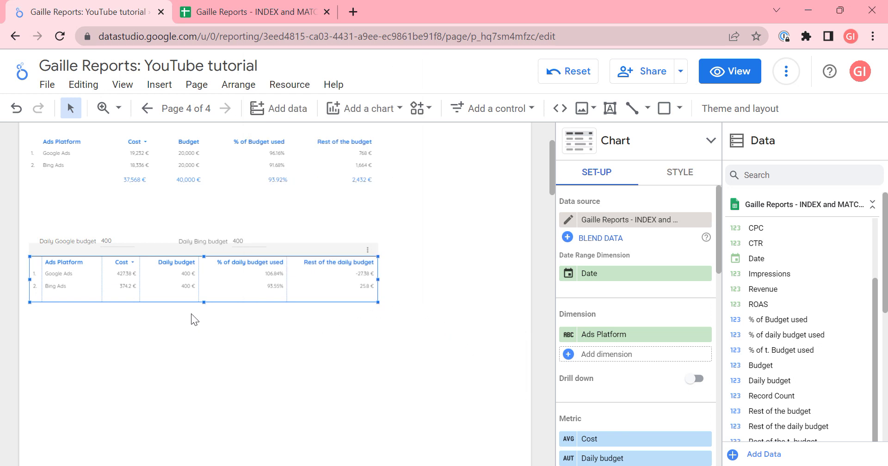
- Switch the report to view mode and set the Daily Bing budget control to 450
{"action": "left_click", "coordinate": [737, 71]}
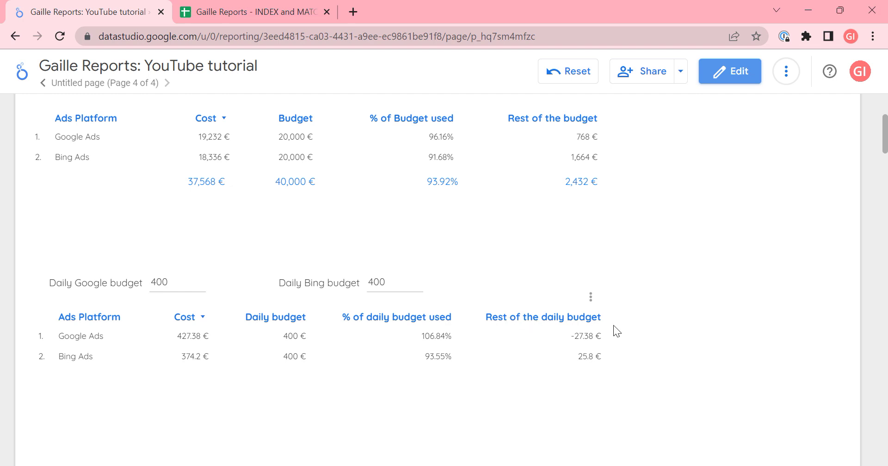
{"action": "left_click", "coordinate": [378, 282]}
{"action": "key", "text": "BackSpace"}
{"action": "type", "text": "5"}
{"action": "left_click", "coordinate": [490, 273]}
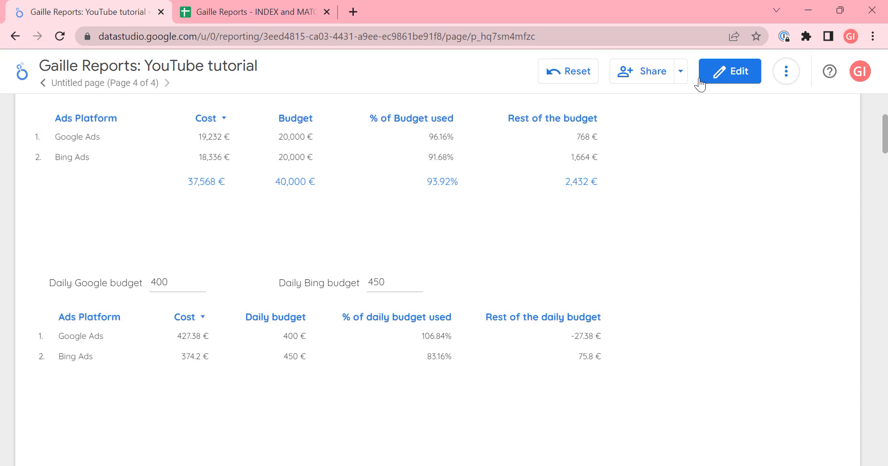
- Return the report to edit mode, make the daily budget table slightly taller and show its summary row
{"action": "left_click", "coordinate": [746, 73]}
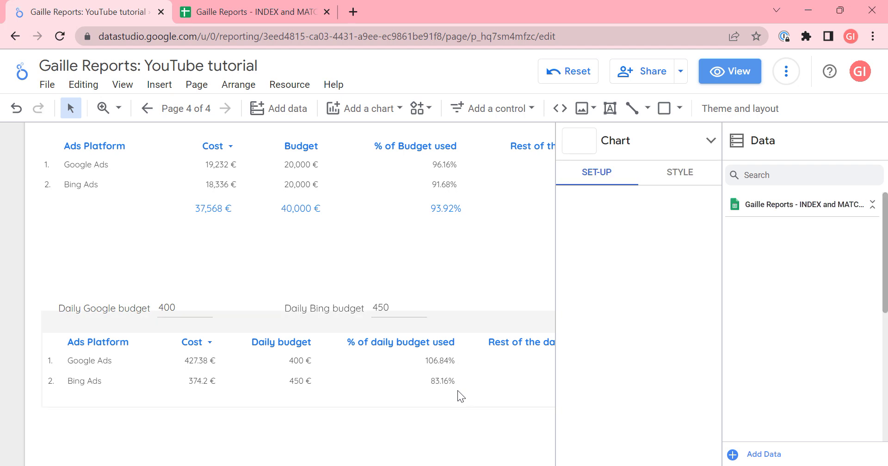
{"action": "left_click", "coordinate": [198, 295]}
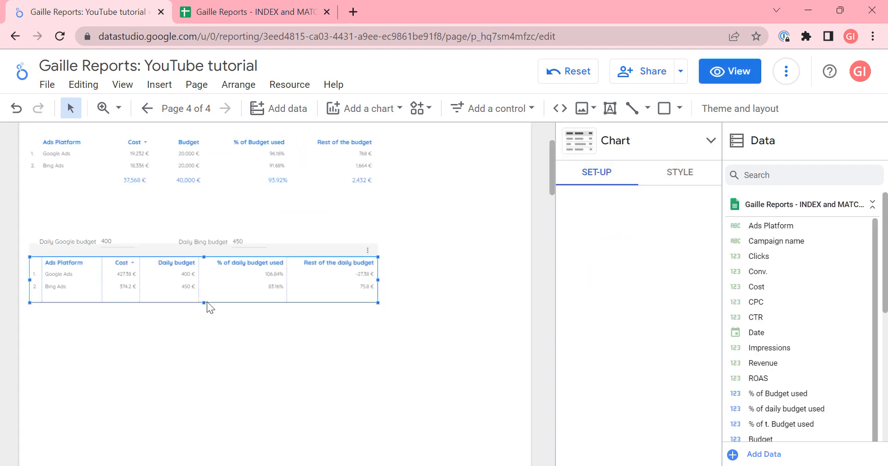
{"action": "left_click", "coordinate": [204, 287]}
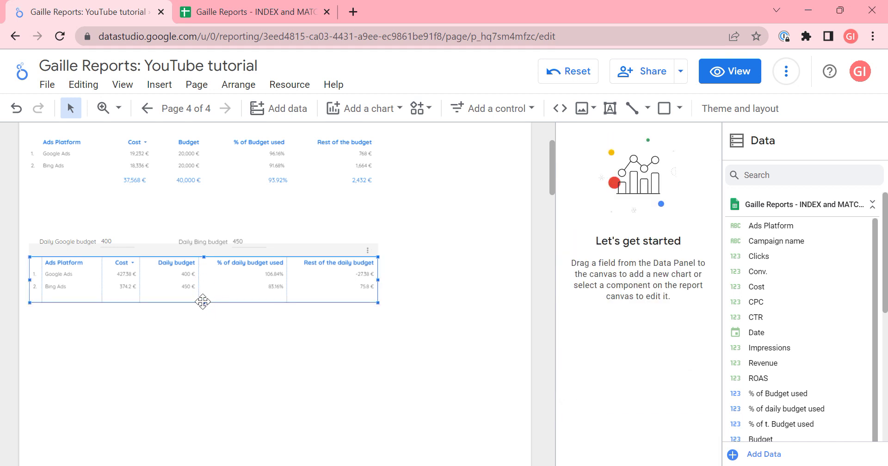
{"action": "left_click_drag", "start_coordinate": [204, 303], "coordinate": [203, 314]}
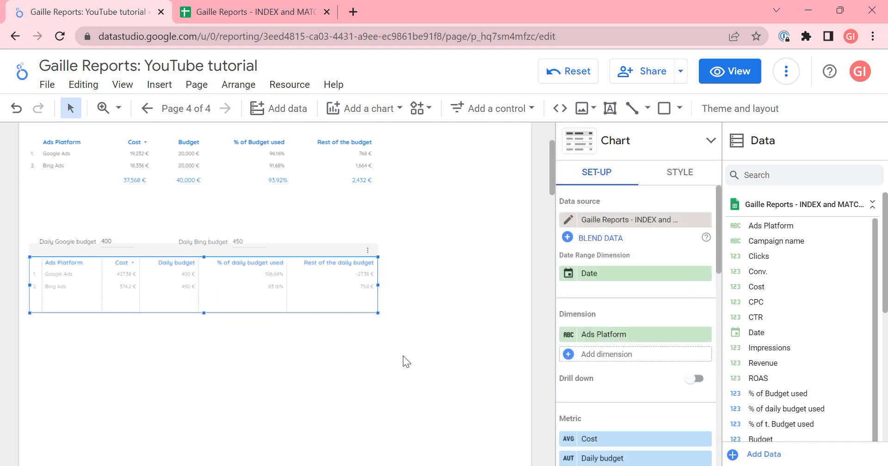
{"action": "scroll", "coordinate": [660, 346], "scroll_direction": "down", "scroll_amount": 4}
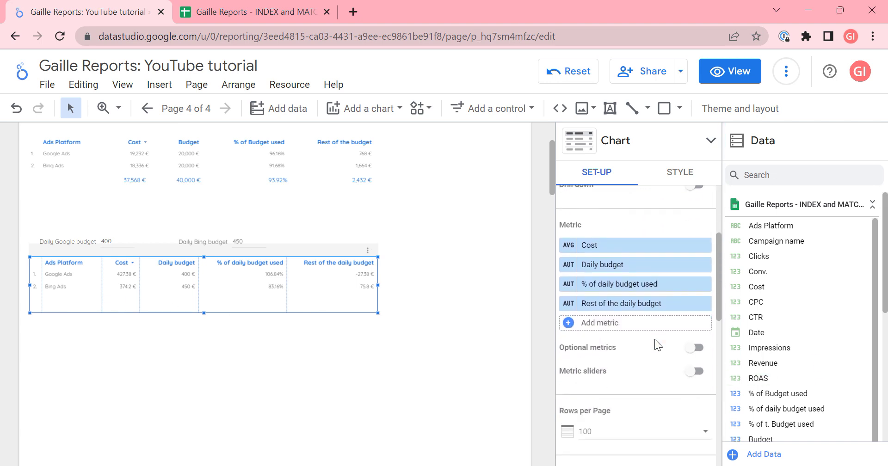
{"action": "scroll", "coordinate": [648, 379], "scroll_direction": "down", "scroll_amount": 5}
{"action": "left_click", "coordinate": [586, 286]}
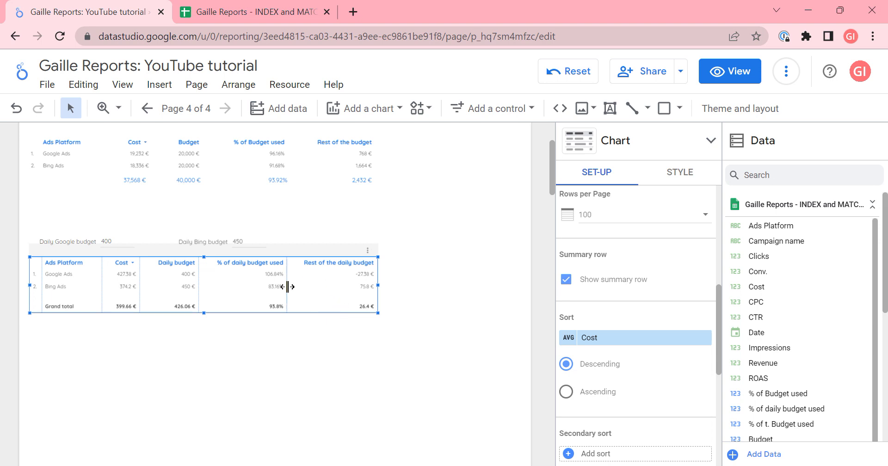
- Move the separate totals table down, try a summary row in the enlarged 20,000 € budget table, and remove it again
{"action": "left_click", "coordinate": [274, 172]}
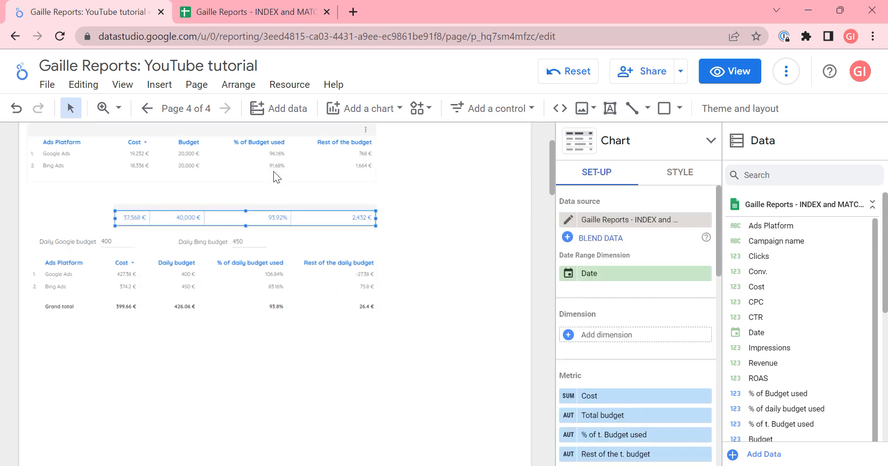
{"action": "left_click", "coordinate": [254, 172]}
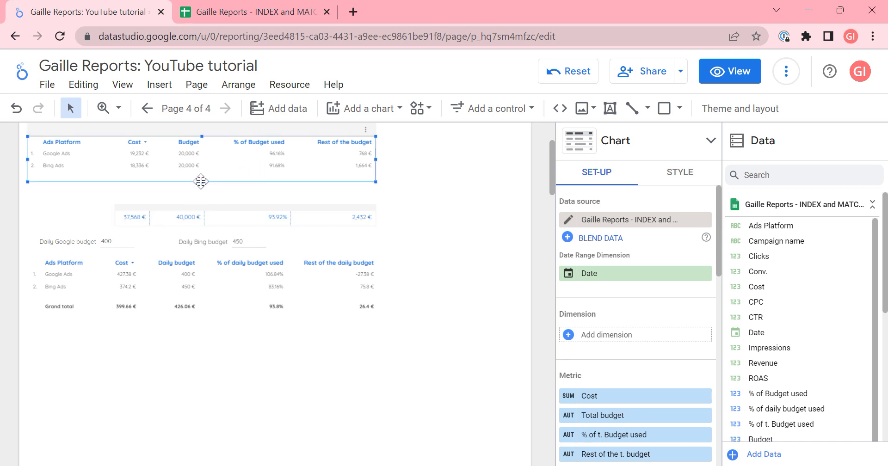
{"action": "left_click_drag", "start_coordinate": [201, 182], "coordinate": [202, 189]}
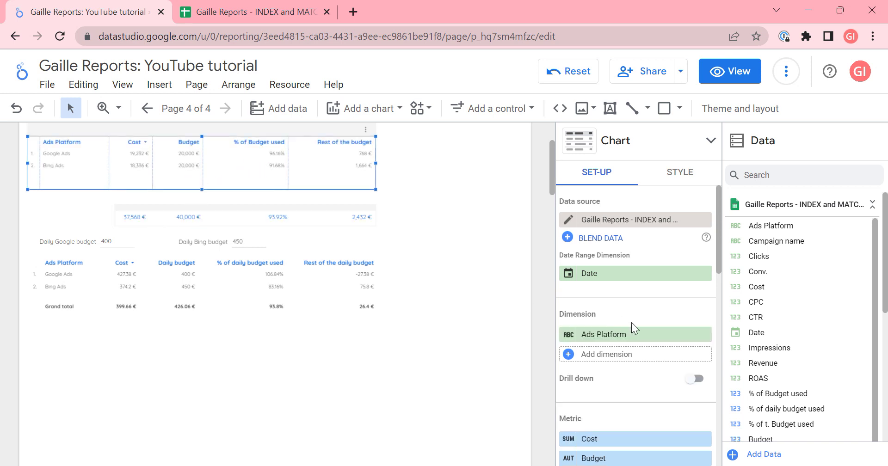
{"action": "scroll", "coordinate": [632, 323], "scroll_direction": "down", "scroll_amount": 6}
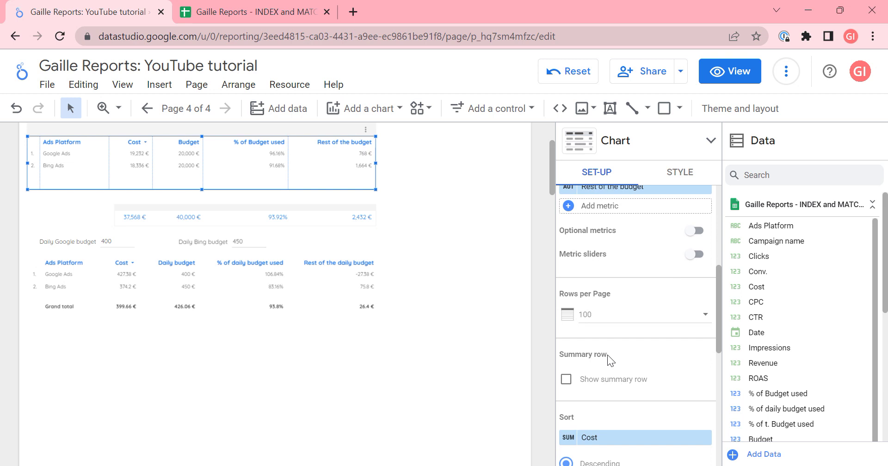
{"action": "left_click", "coordinate": [607, 381]}
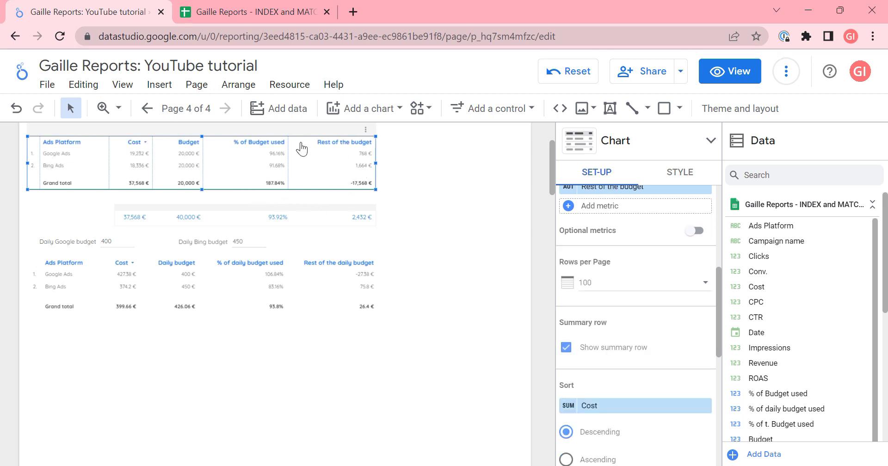
{"action": "left_click", "coordinate": [565, 348]}
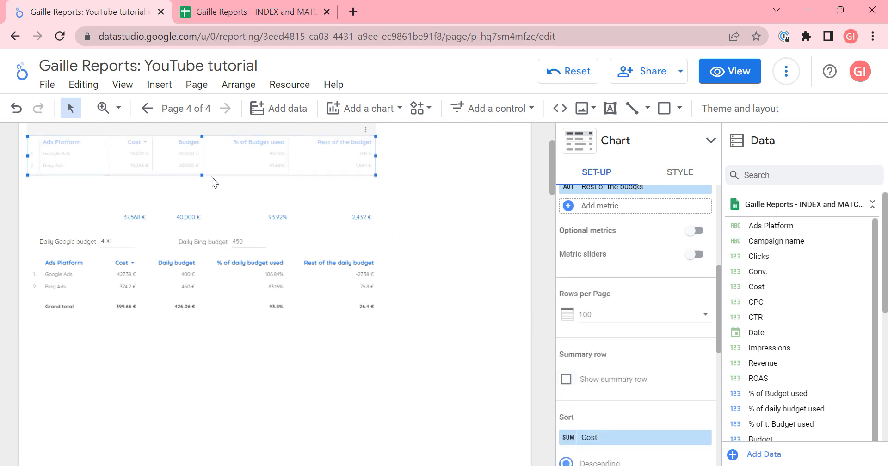
- Move the separate totals table back up to just beneath the Bing Ads row of the upper table and switch the report to view mode
{"action": "left_click", "coordinate": [218, 208]}
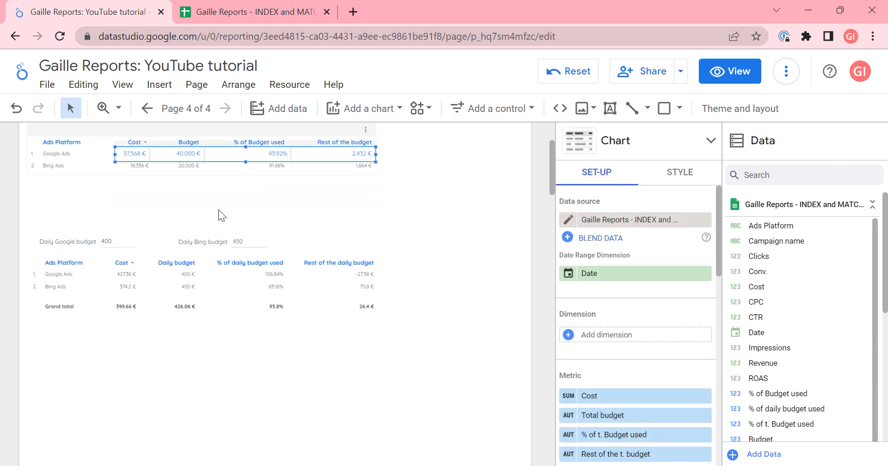
{"action": "key", "text": "shift+Up"}
{"action": "key", "text": "shift+Up"}
{"action": "key", "text": "shift+Up"}
{"action": "key", "text": "shift+Up"}
{"action": "key", "text": "shift+Up"}
{"action": "key", "text": "shift+Up"}
{"action": "key", "text": "shift+Up"}
{"action": "key", "text": "shift+Up"}
{"action": "key", "text": "shift+Up"}
{"action": "key", "text": "shift+Down"}
{"action": "key", "text": "shift+Down"}
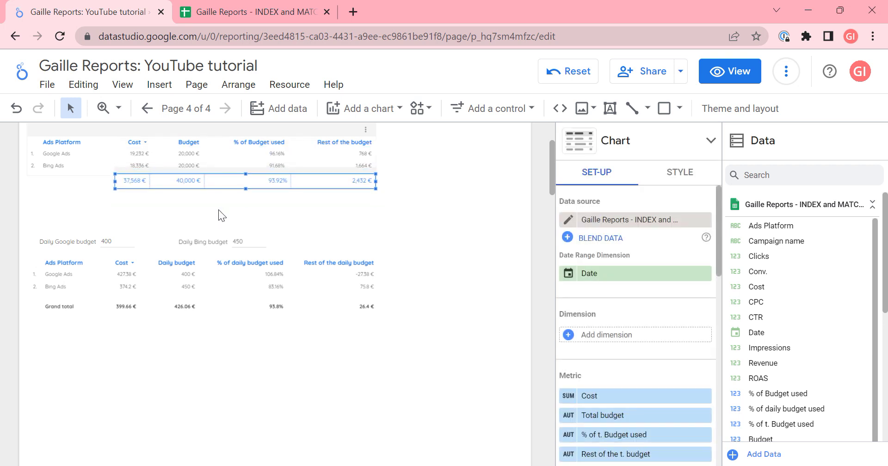
{"action": "left_click", "coordinate": [431, 181]}
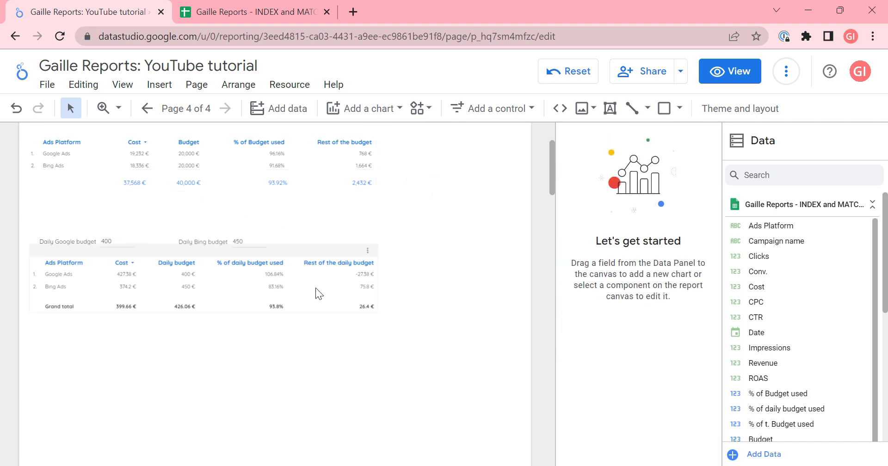
{"action": "left_click", "coordinate": [706, 81]}
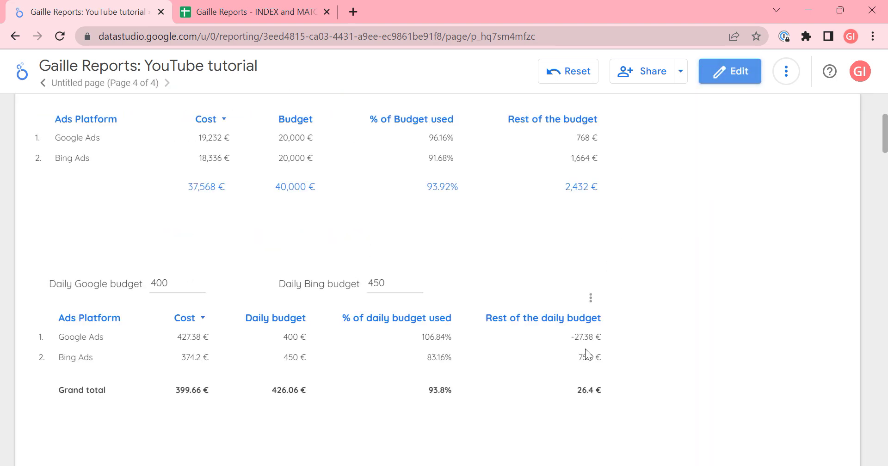